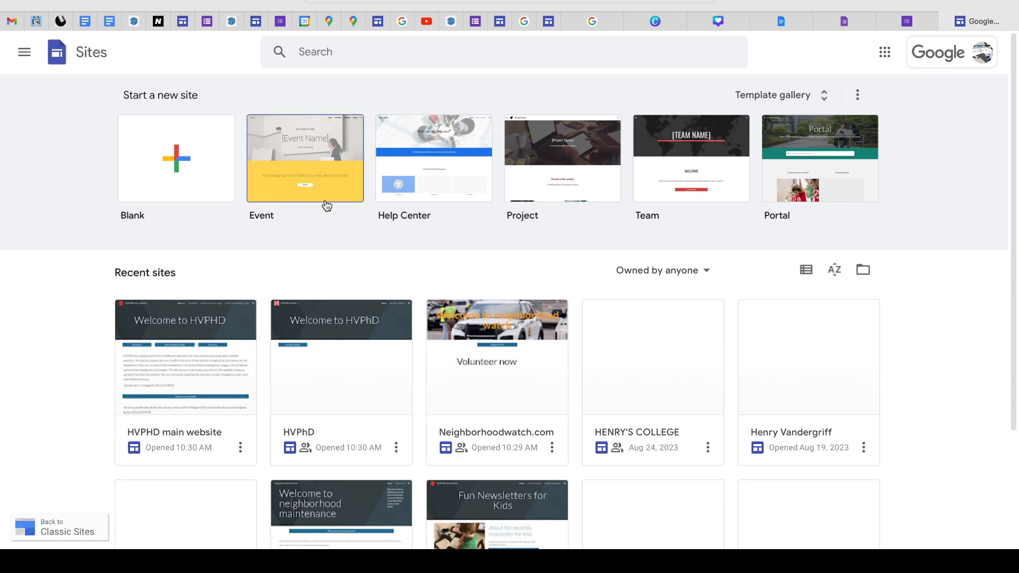
- Browse the site template gallery through all its categories, from Work to Education, and return to the start page
left_click(797, 93)
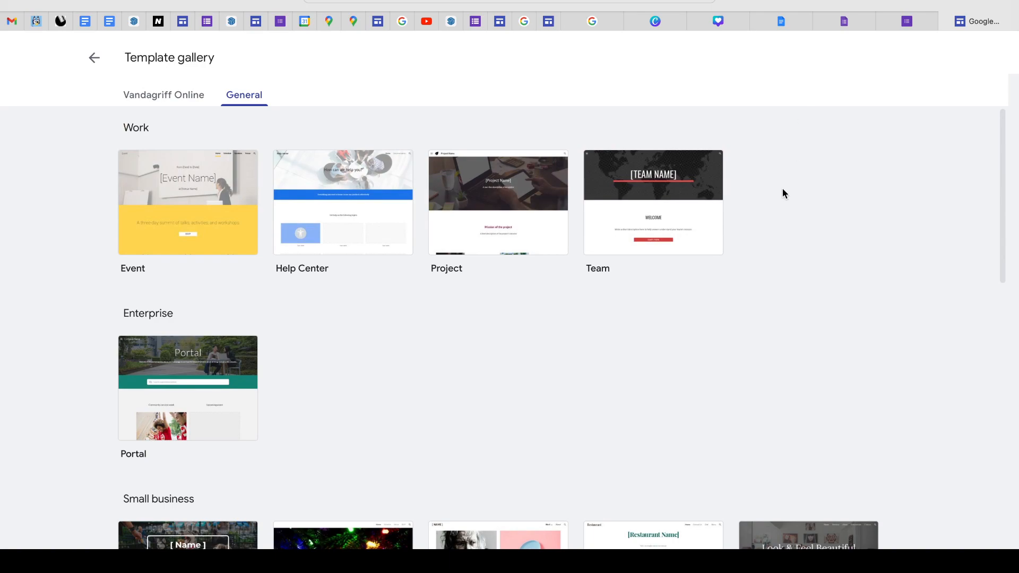
scroll(332, 272, "down", 1)
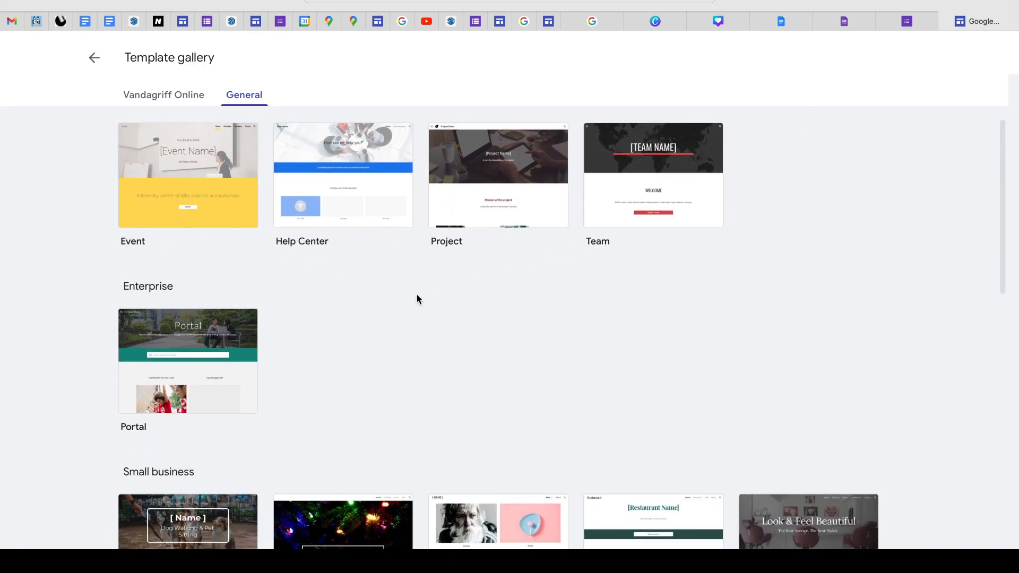
scroll(307, 375, "down", 3)
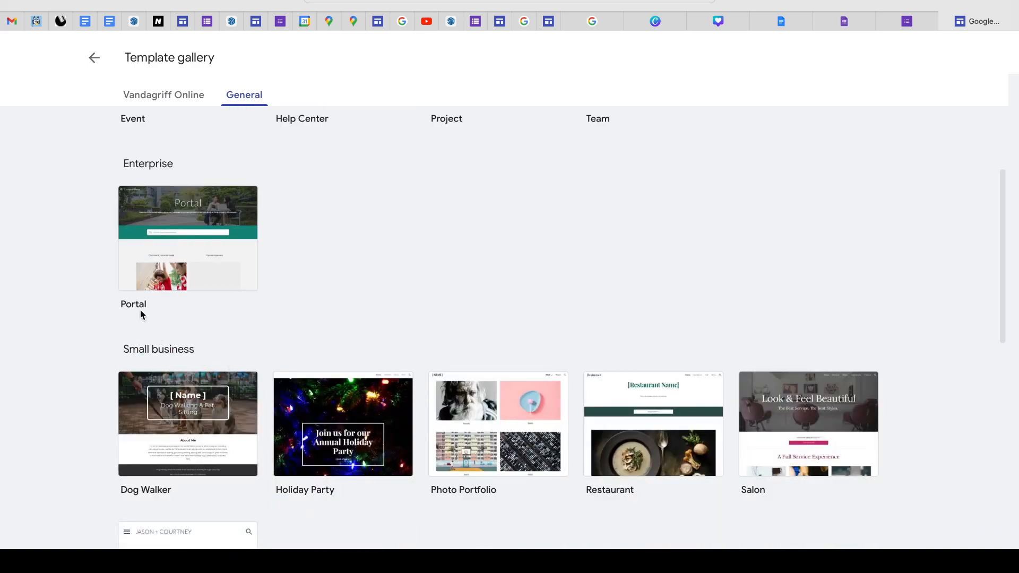
scroll(143, 314, "down", 5)
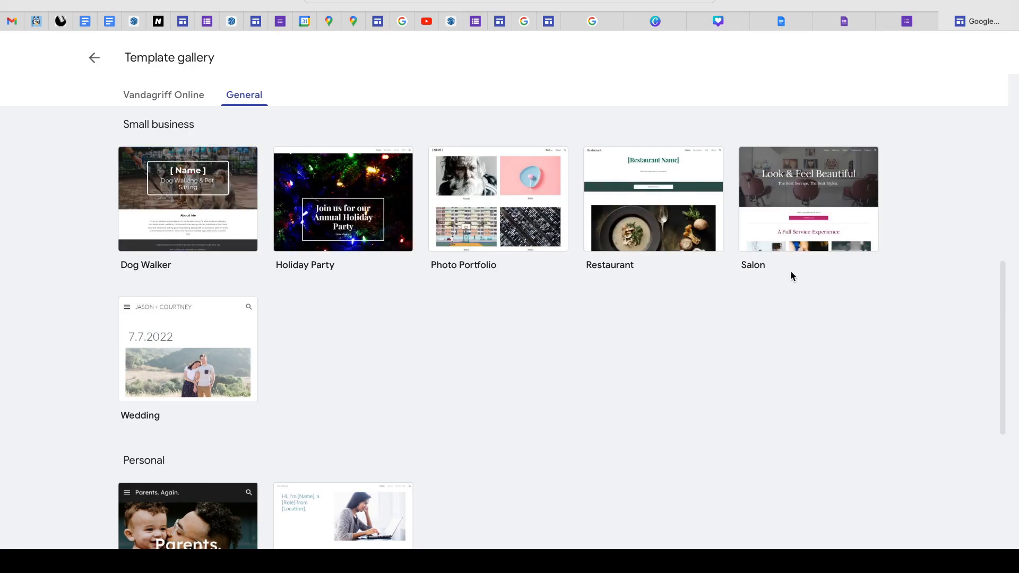
scroll(419, 391, "down", 2)
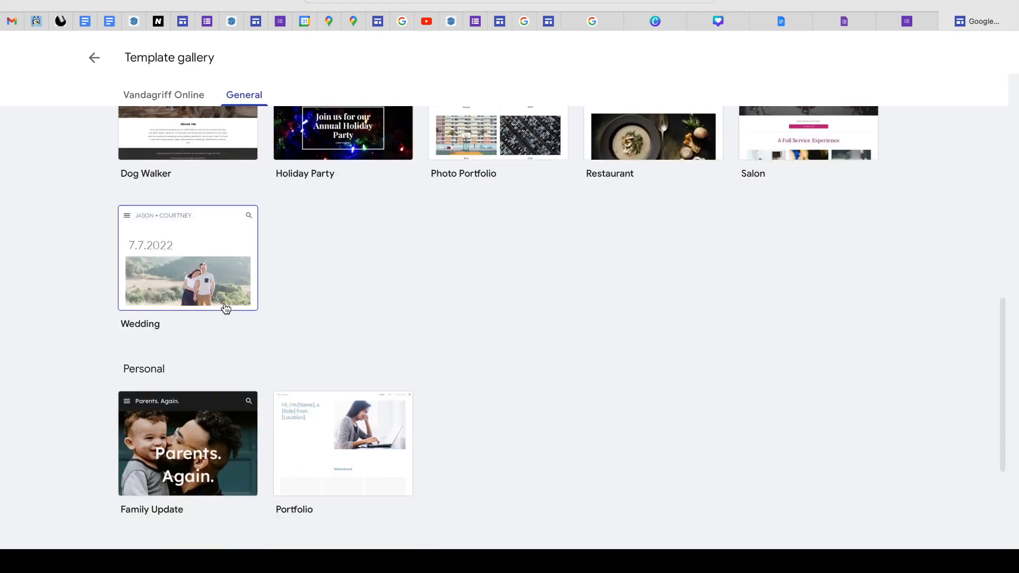
scroll(493, 384, "down", 1)
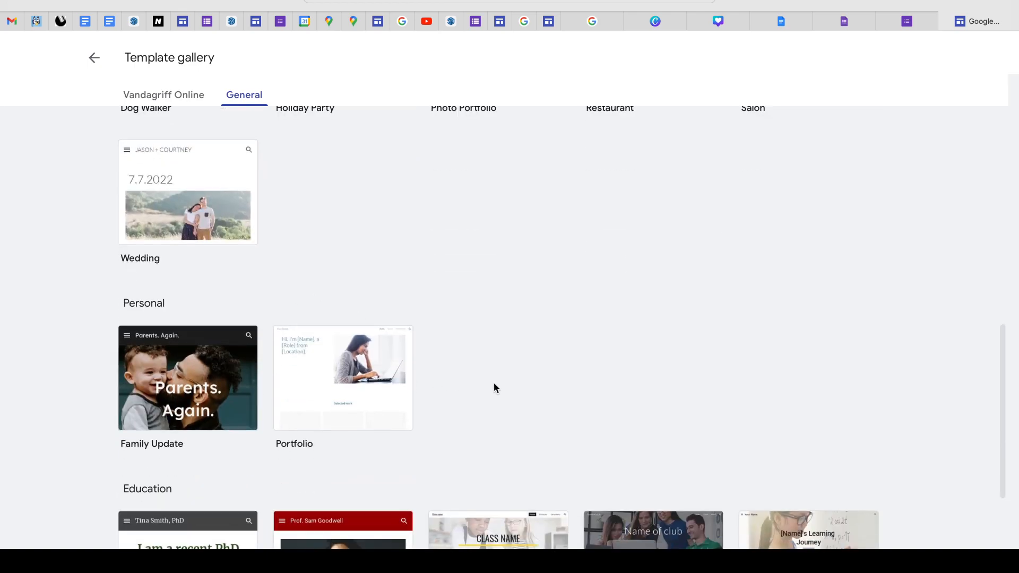
scroll(484, 374, "down", 2)
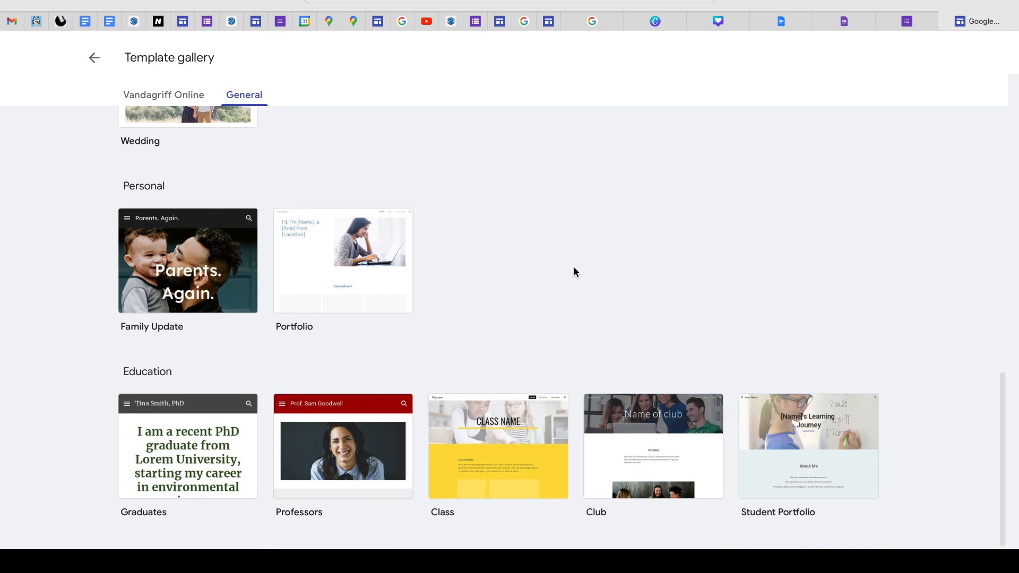
scroll(515, 252, "up", 12)
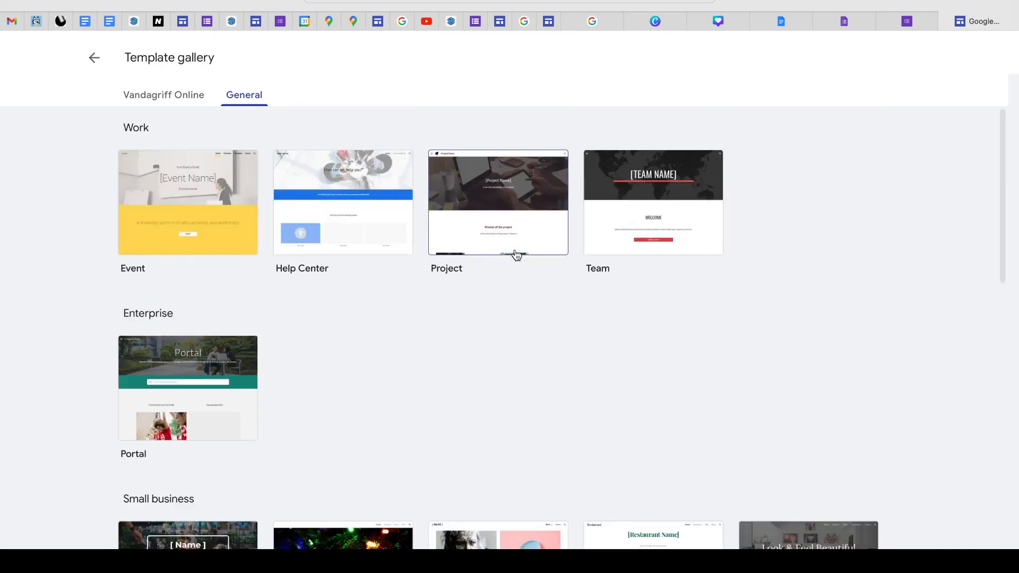
left_click(95, 58)
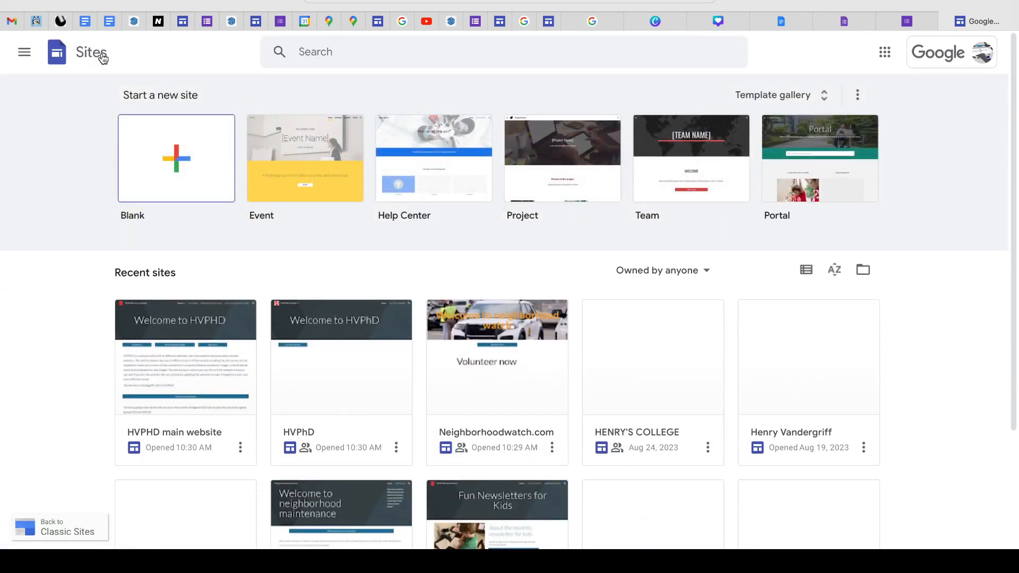
left_click(200, 170)
left_click(63, 1)
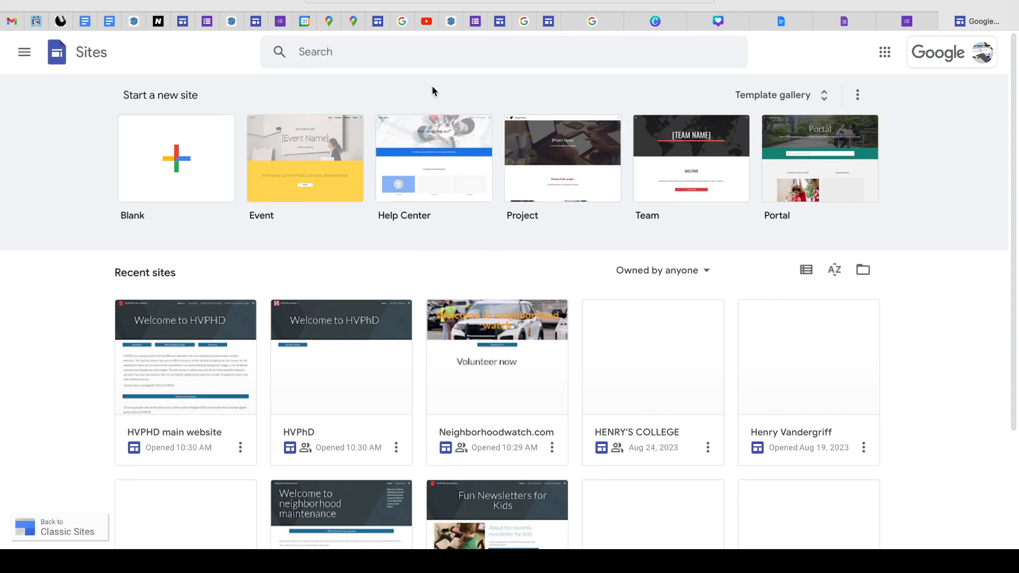
scroll(392, 297, "down", 3)
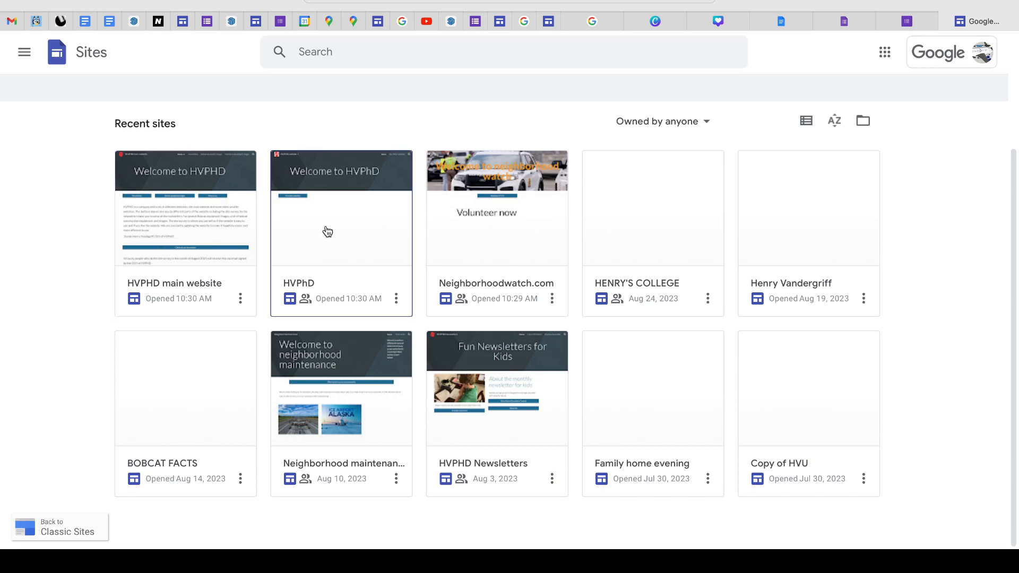
scroll(321, 245, "up", 2)
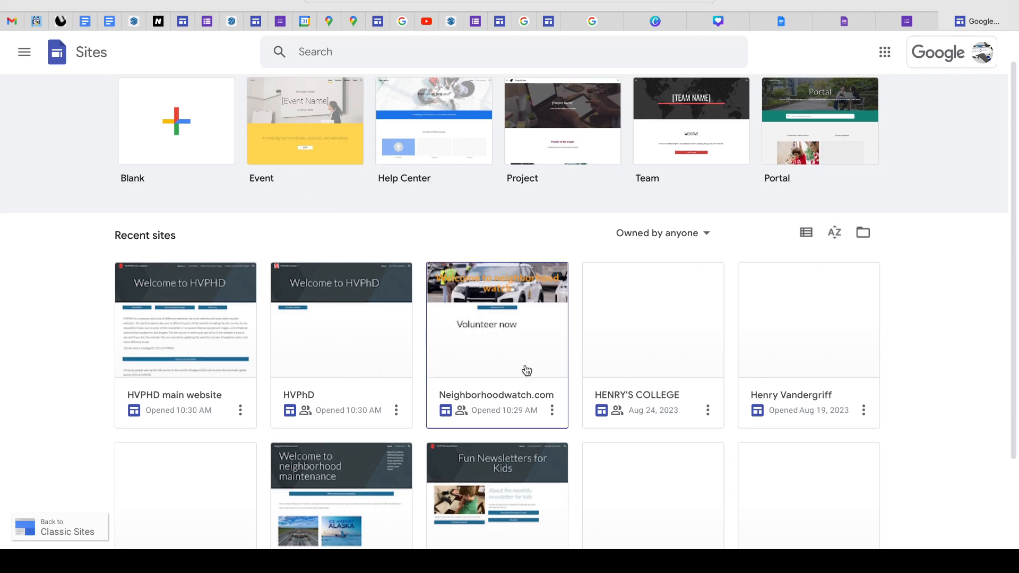
scroll(541, 409, "down", 2)
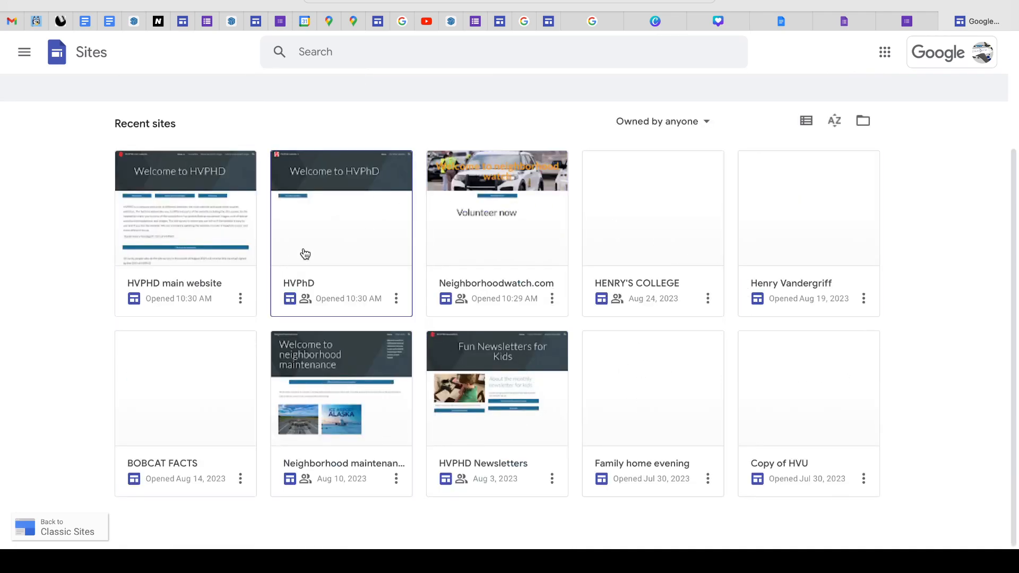
scroll(658, 300, "up", 1)
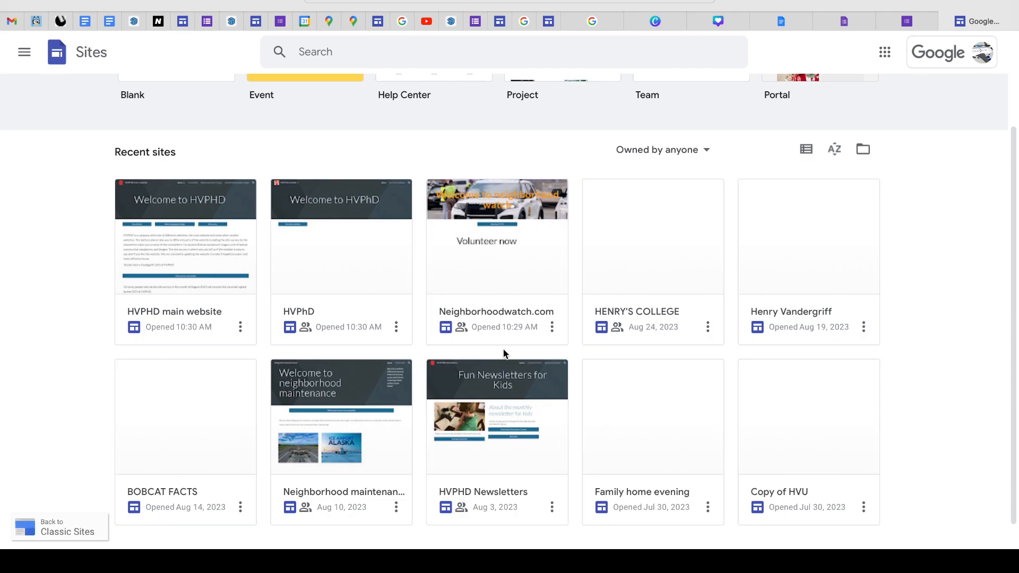
scroll(297, 276, "up", 3)
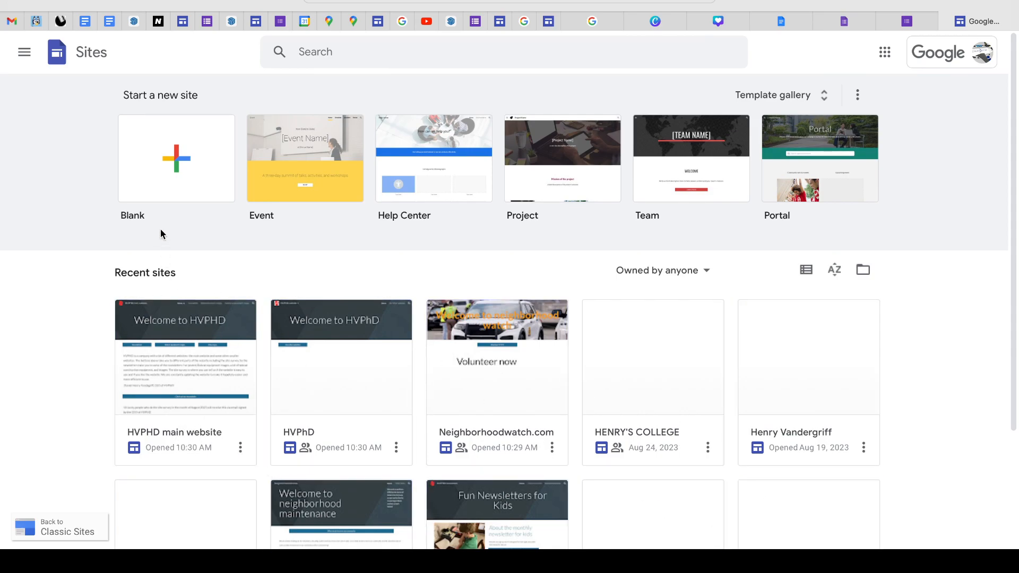
- Create a blank site and replace the placeholder page title with "Welcome to HVP HD"
left_click(174, 160)
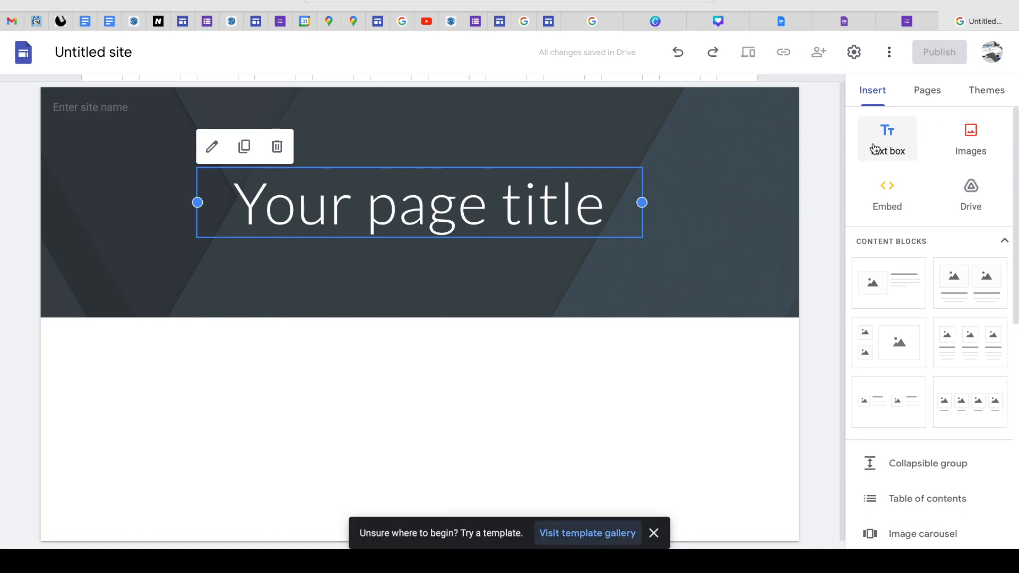
left_click(599, 209)
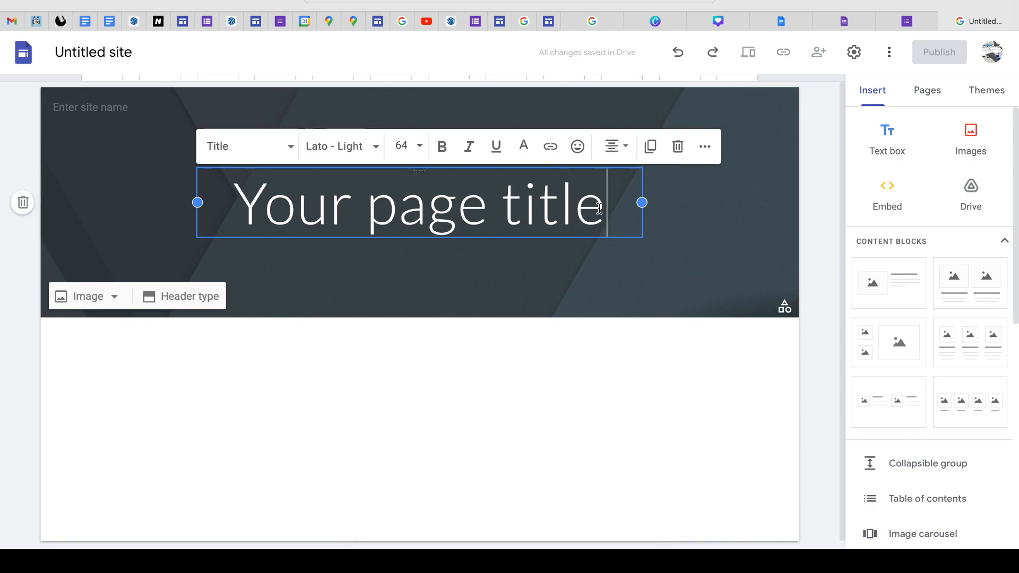
key("BackSpace")
key("BackSpace")
key("BackSpace")
key("BackSpace")
key("BackSpace")
key("BackSpace")
key("BackSpace")
key("BackSpace")
key("BackSpace")
key("BackSpace")
key("BackSpace")
key("BackSpace")
key("BackSpace")
key("BackSpace")
key("BackSpace")
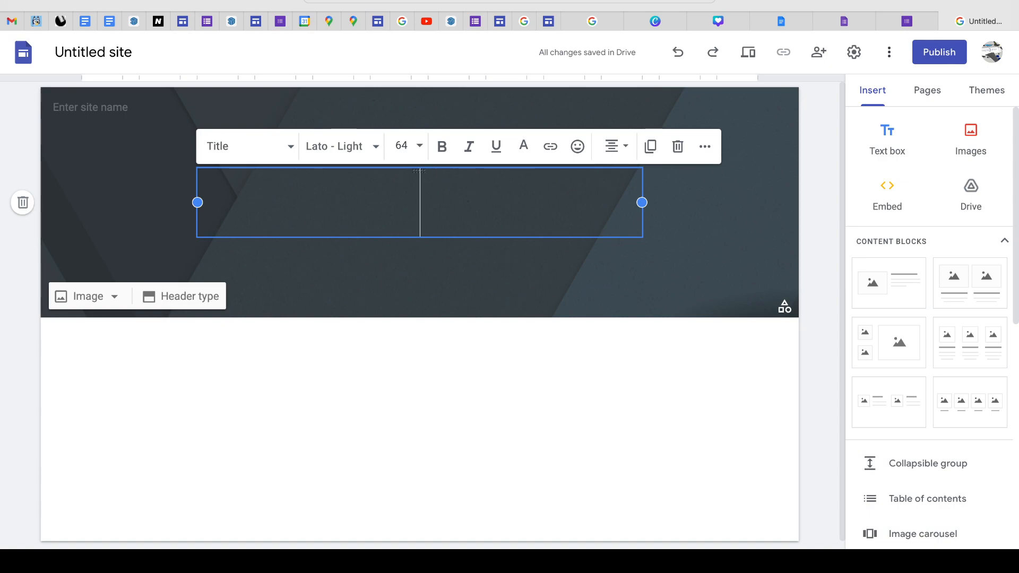
type("Welcome to HVP")
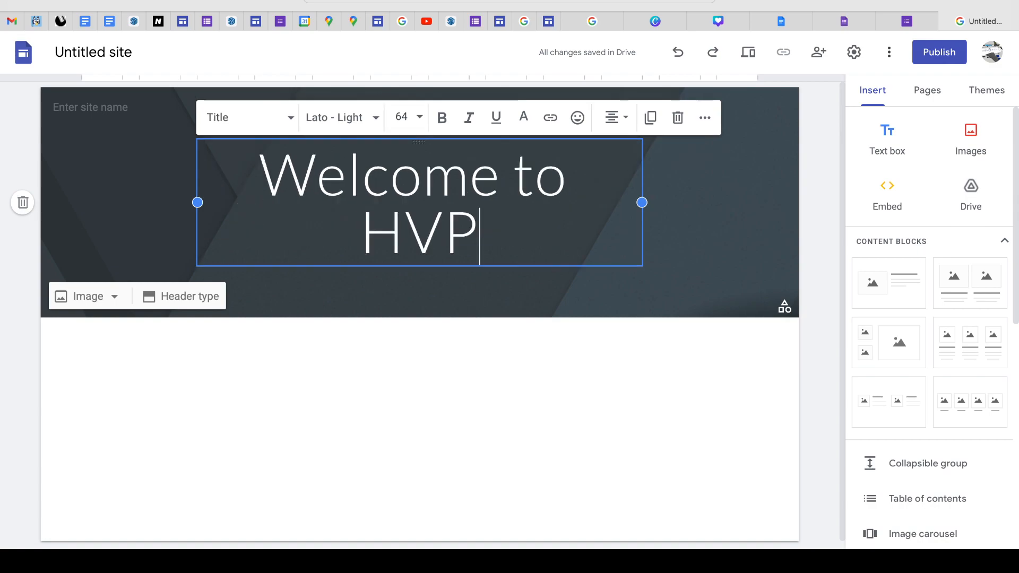
type(" HD")
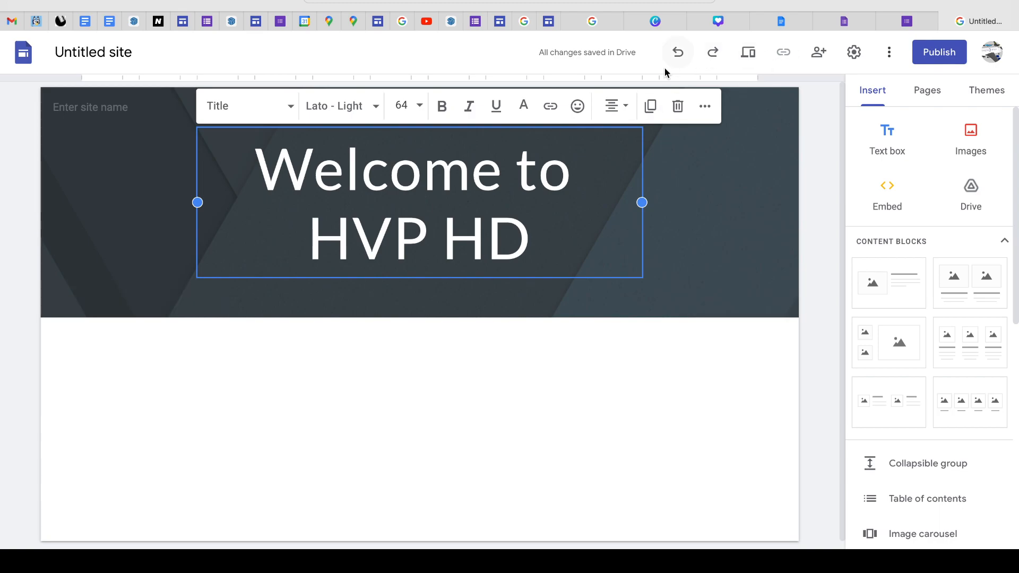
- Correct the page title to read "Welcome to HVPHD", without a space in the abbreviation
left_click(704, 0)
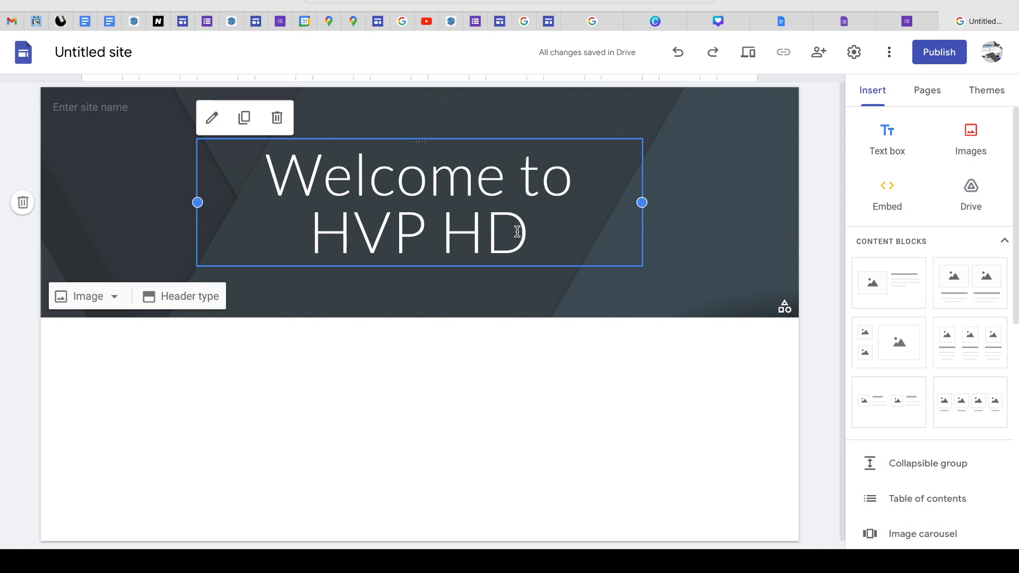
left_click(526, 232)
key("Left")
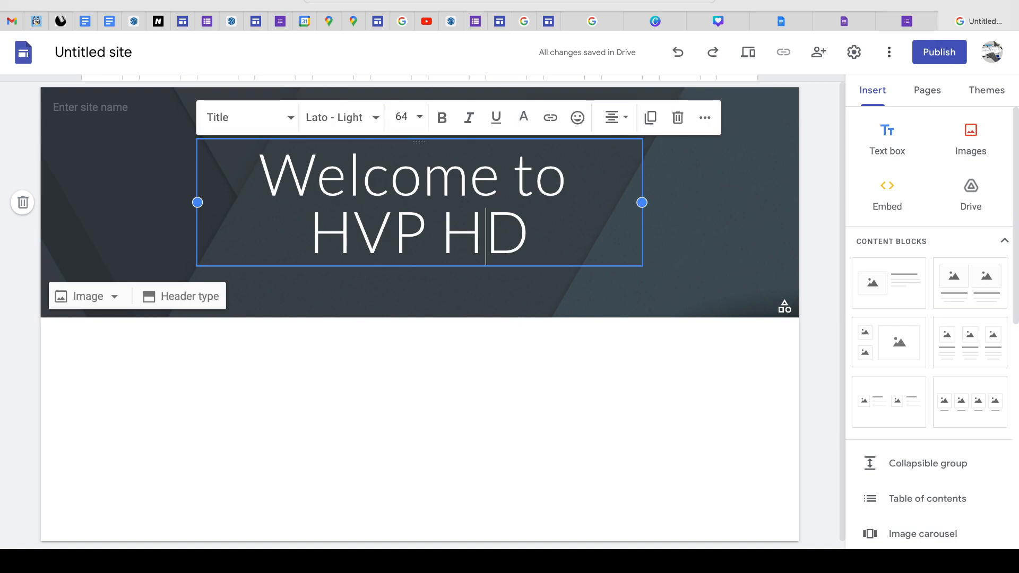
key("BackSpace")
key("BackSpace")
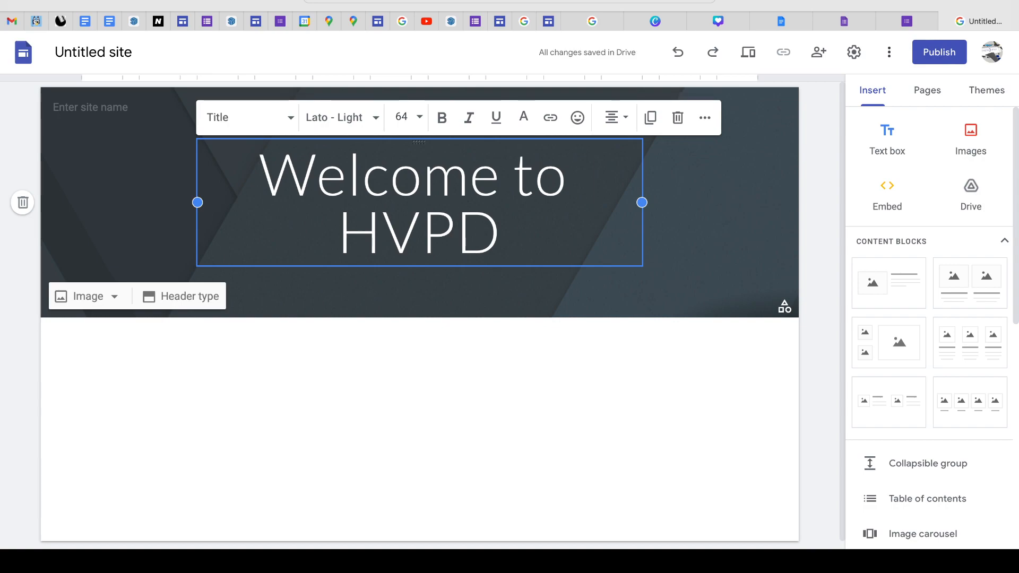
type("H")
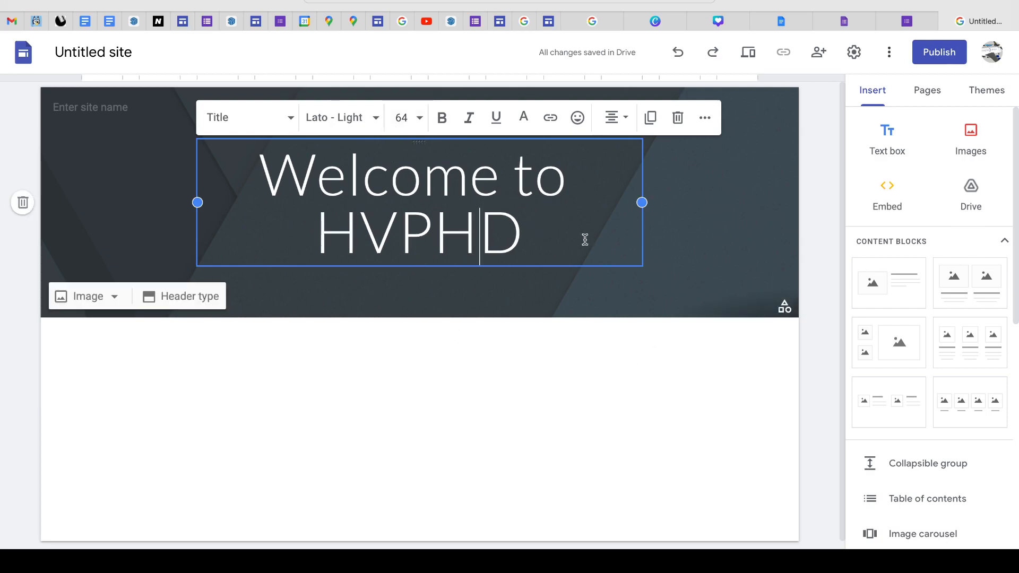
- Enter "HVPHD example website" as the site name in the page header
left_click(158, 109)
left_click(158, 108)
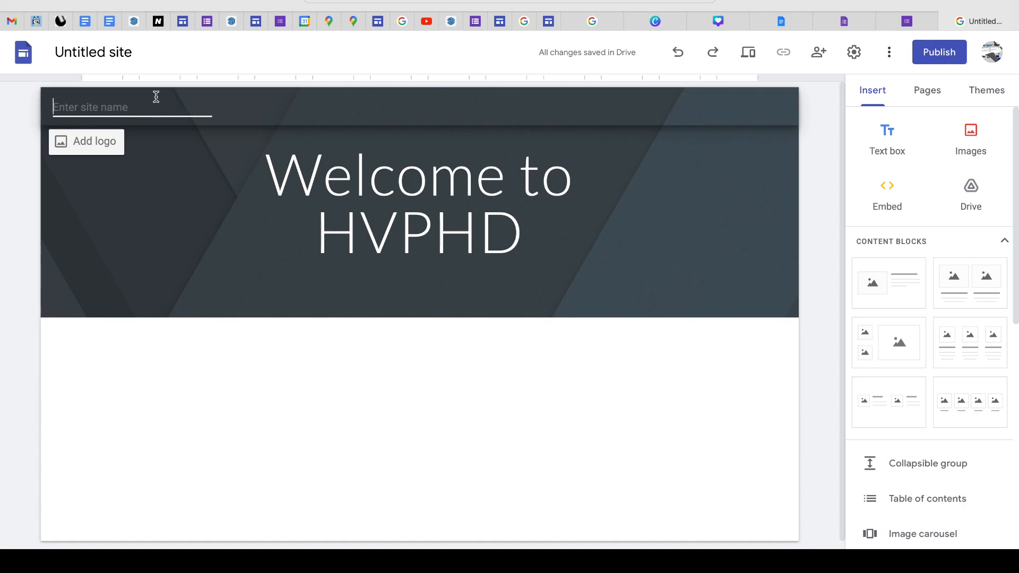
type("HVPHD example website")
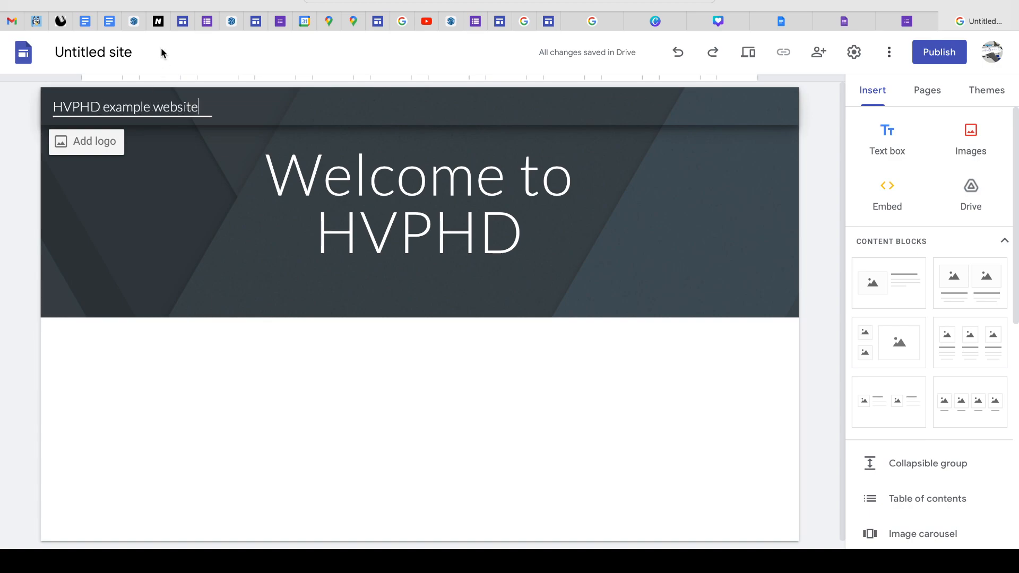
left_click(491, 402)
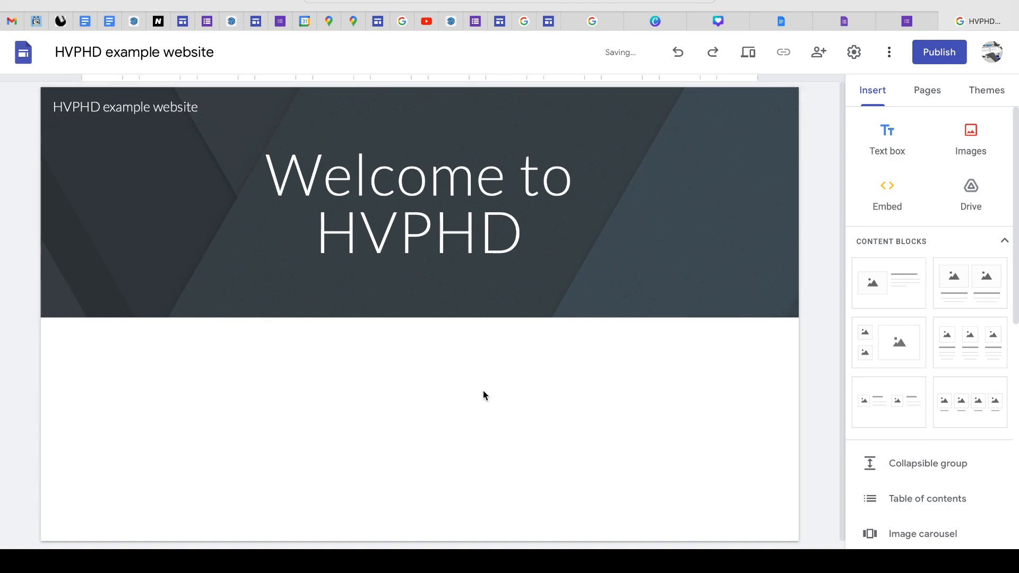
- Upload the police vehicle photo as the header background and remove its readability adjustment
mouse_move(703, 265)
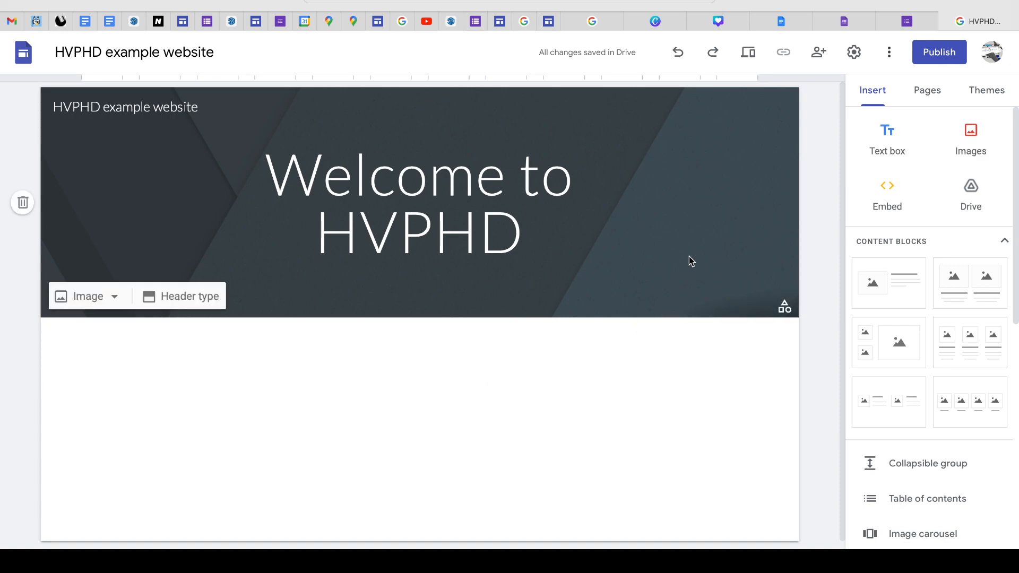
left_click(103, 295)
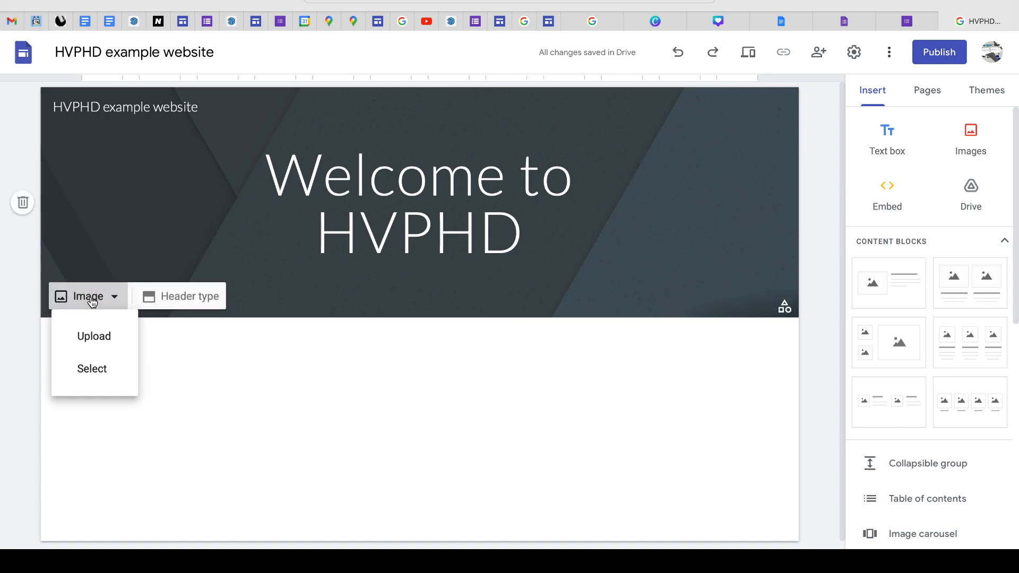
left_click(84, 338)
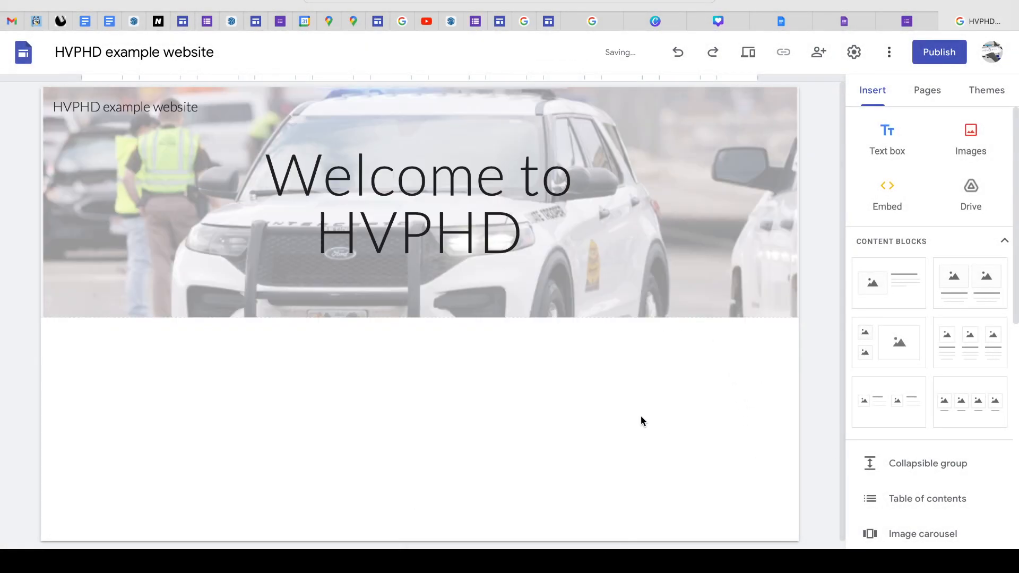
mouse_move(727, 312)
left_click(754, 304)
- Make the whole page title "Welcome to HVPHD" bold
left_click(502, 227)
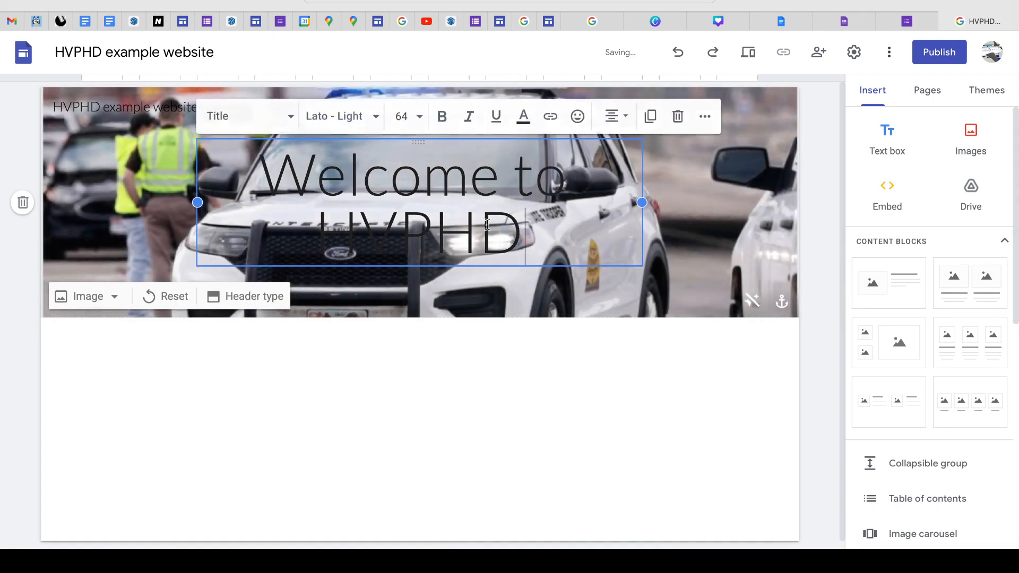
triple_click(503, 227)
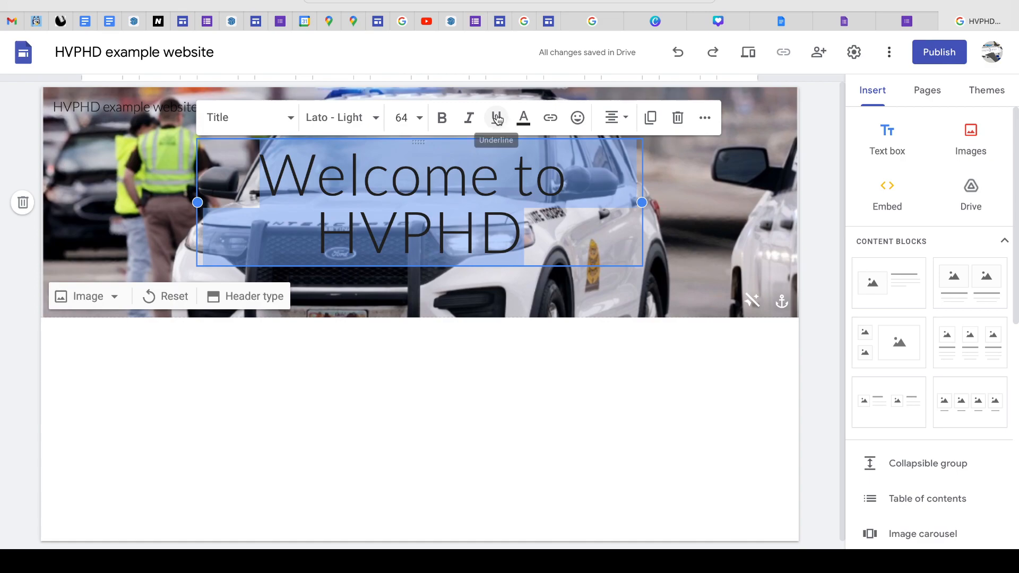
left_click(443, 120)
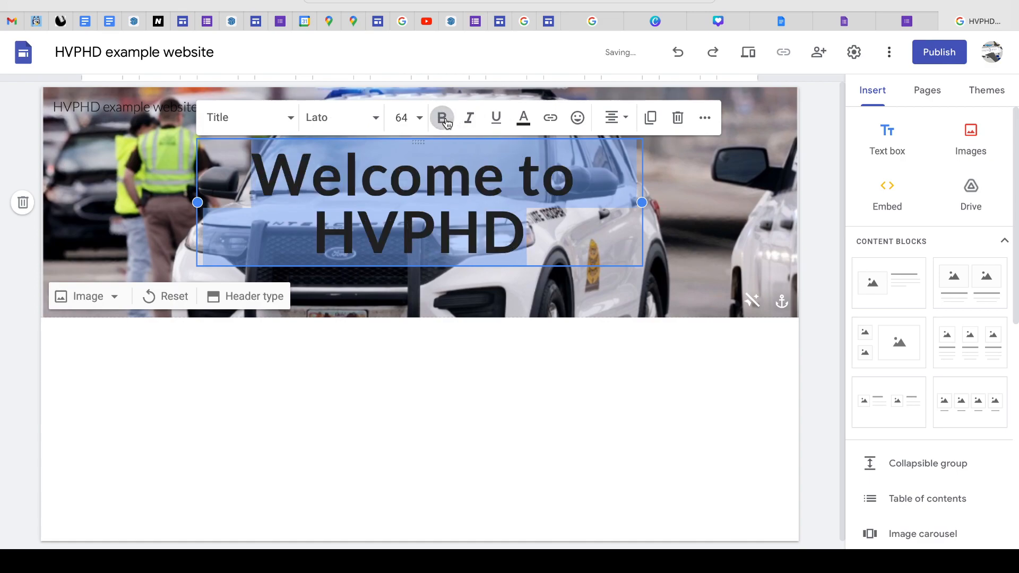
left_click(699, 353)
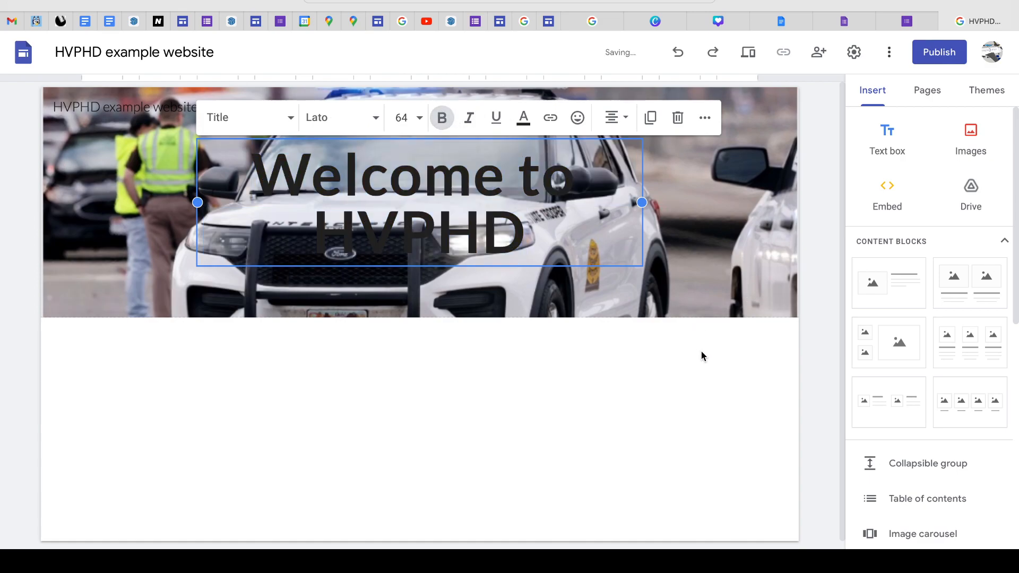
- Change the text colour of the whole page title "Welcome to HVPHD" to white
triple_click(530, 220)
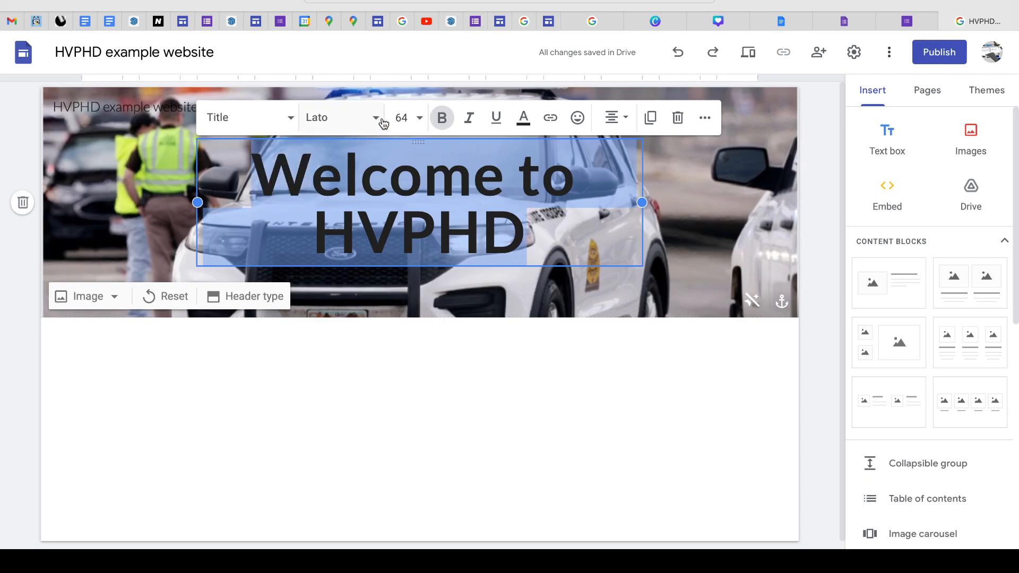
left_click(523, 118)
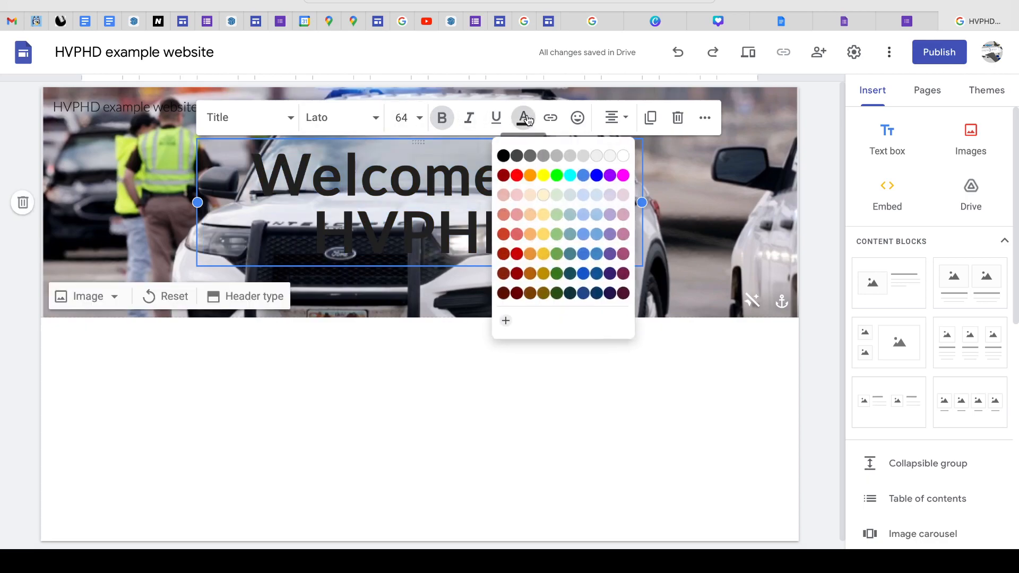
left_click(627, 150)
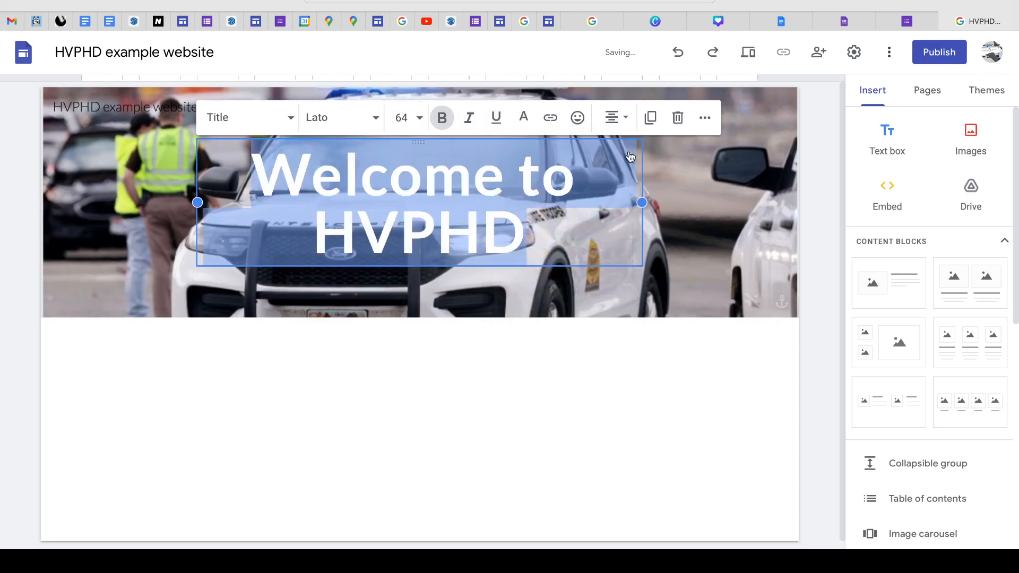
left_click(692, 482)
- Colour the whole page title "Welcome to HVPHD" orange (#ff9900), including the final letter D
left_click_drag(499, 236, 262, 165)
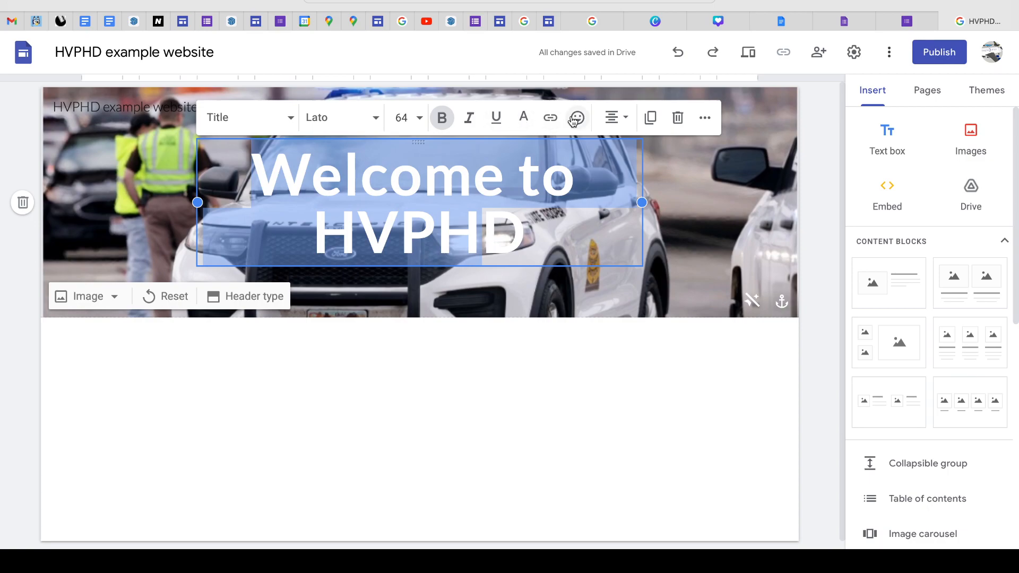
left_click(523, 116)
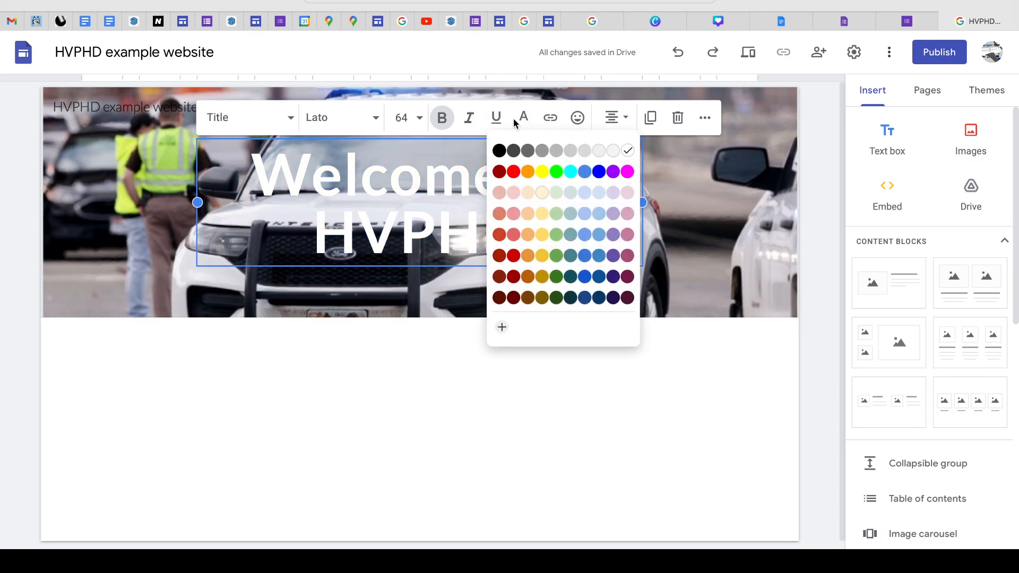
left_click(534, 171)
left_click(821, 430)
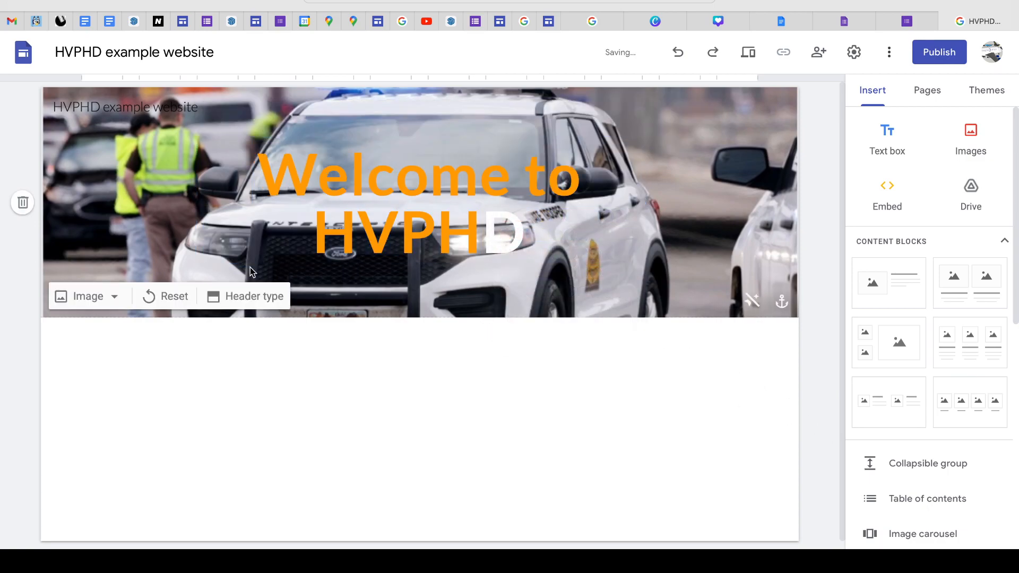
left_click_drag(525, 234, 484, 233)
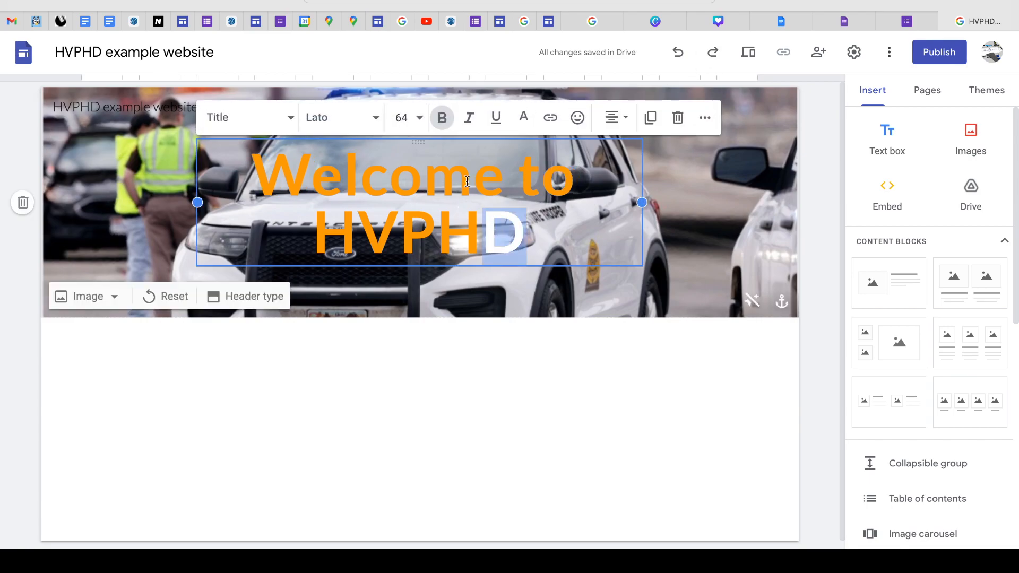
left_click(523, 117)
left_click(531, 171)
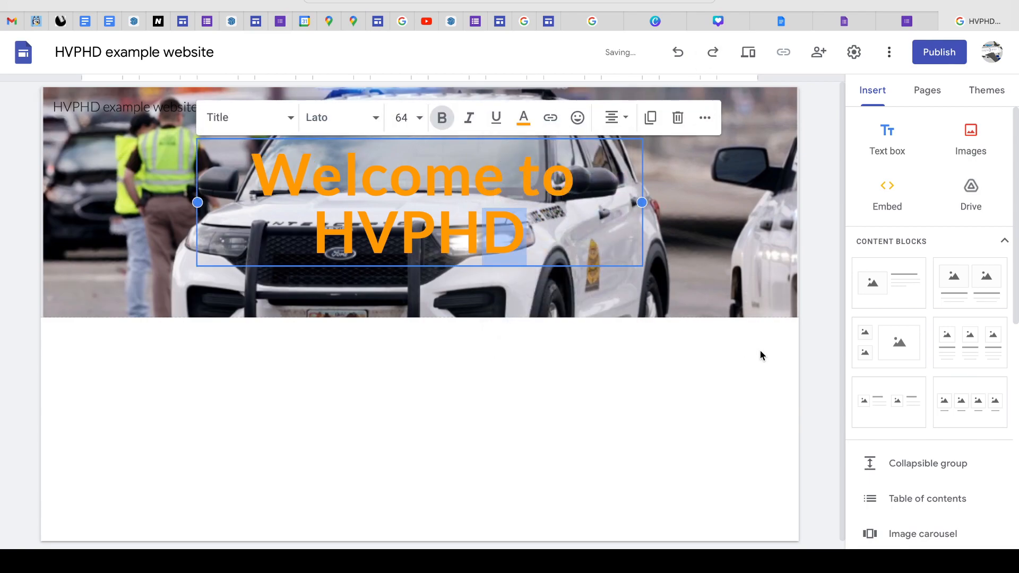
left_click(817, 335)
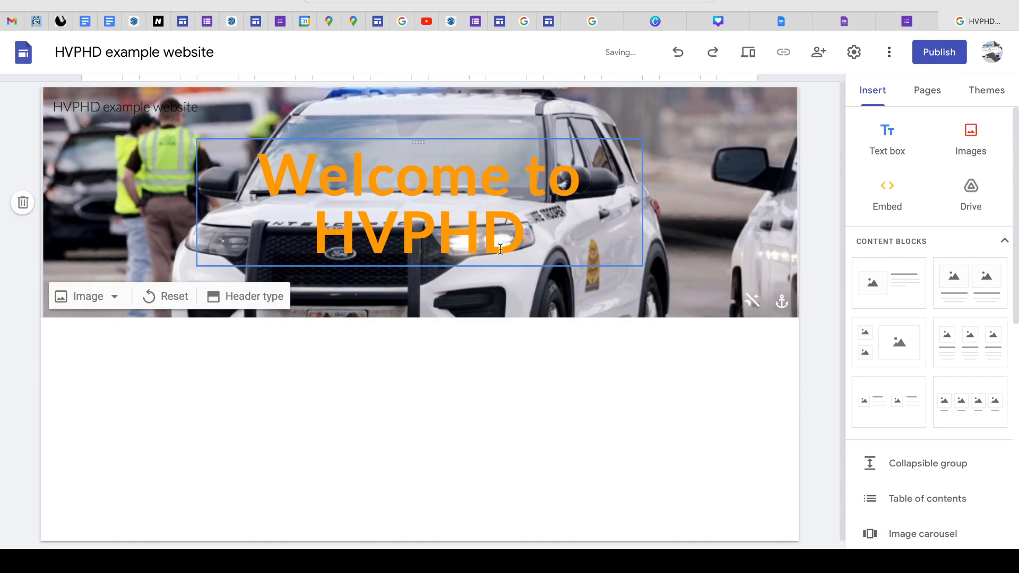
- Change the letters "PHD" in the page title to dark red (#980000)
left_click_drag(527, 241, 410, 239)
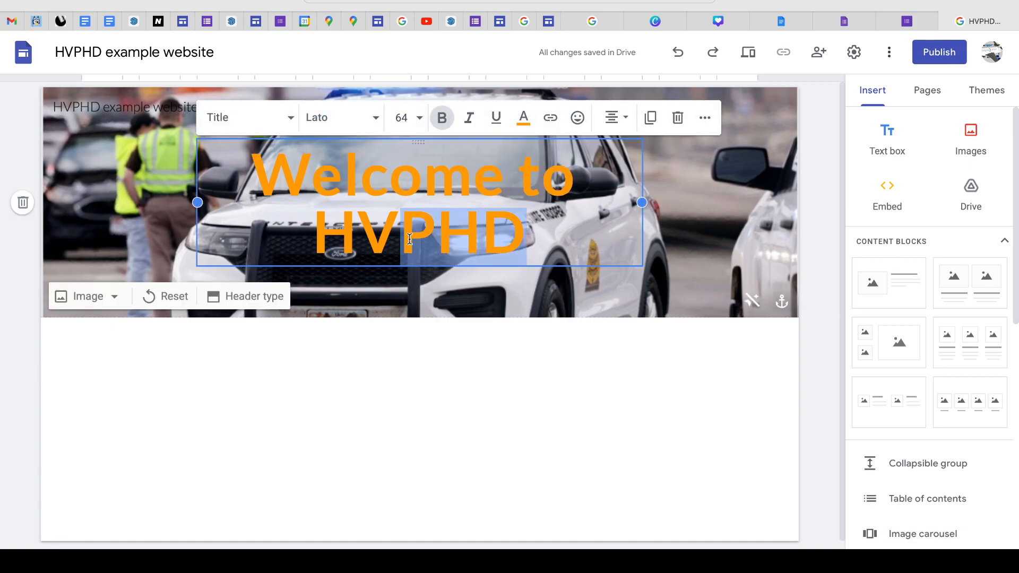
left_click(523, 117)
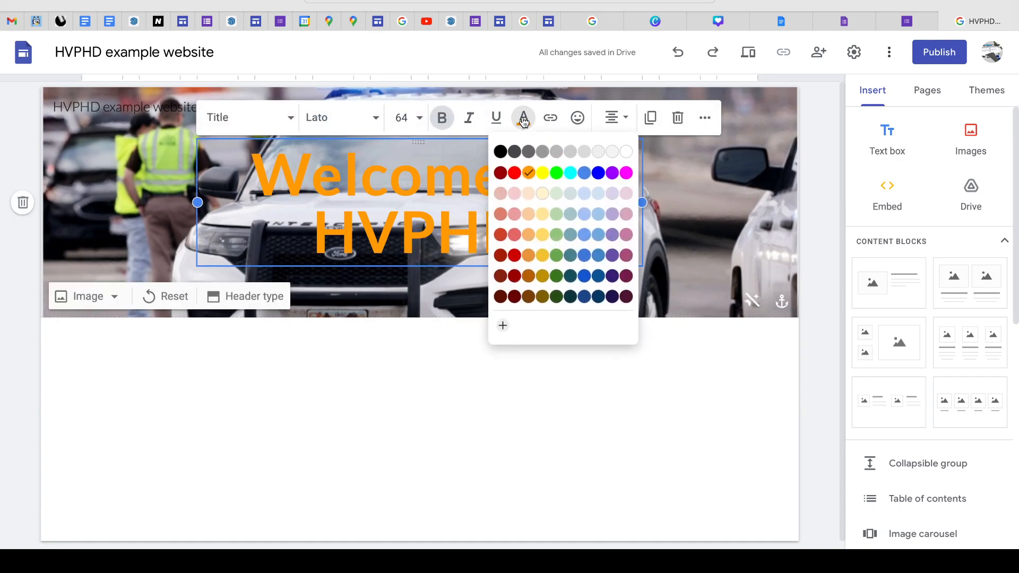
left_click(499, 172)
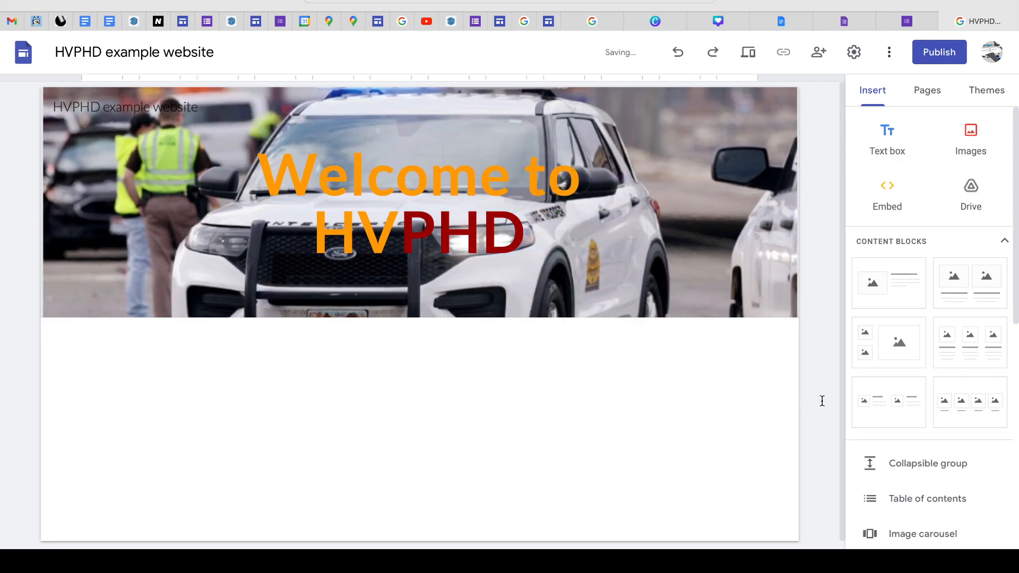
- Return the letters "PHD" in the page title to orange (#ff9900)
left_click_drag(526, 232, 400, 229)
left_click(523, 117)
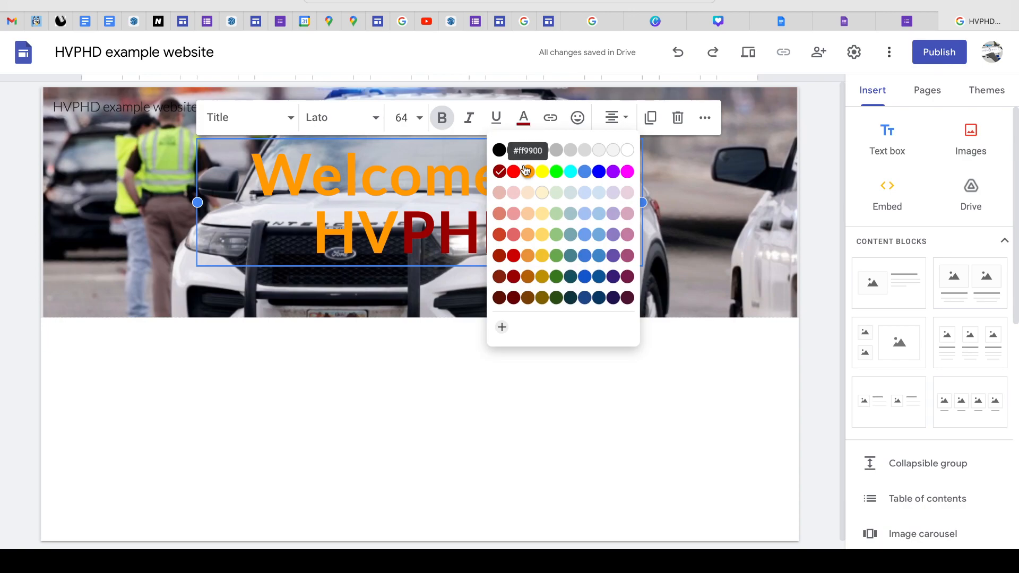
left_click(526, 171)
left_click(817, 336)
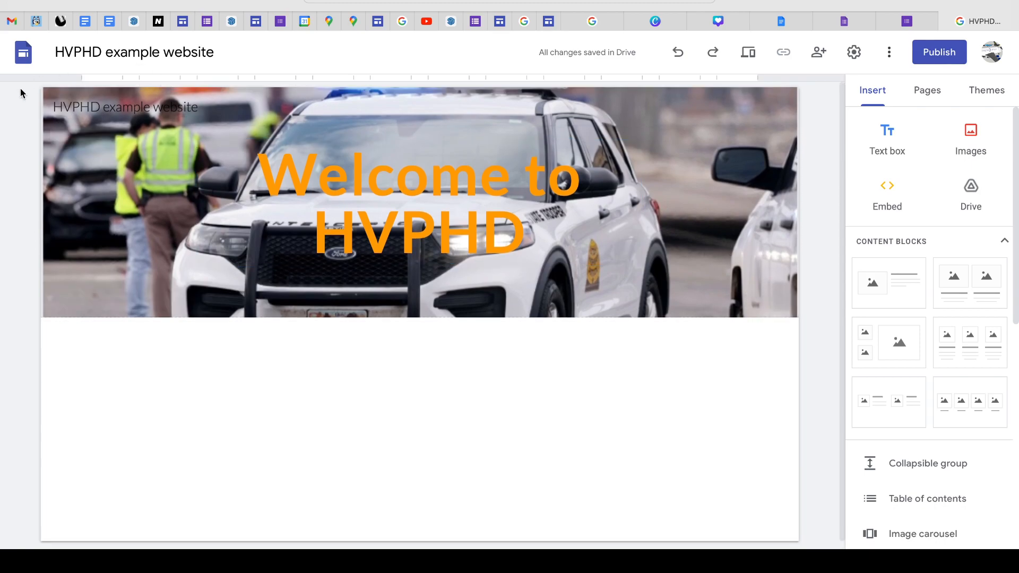
- Upload the QR code image as the site logo and close the brand image settings
left_click(74, 144)
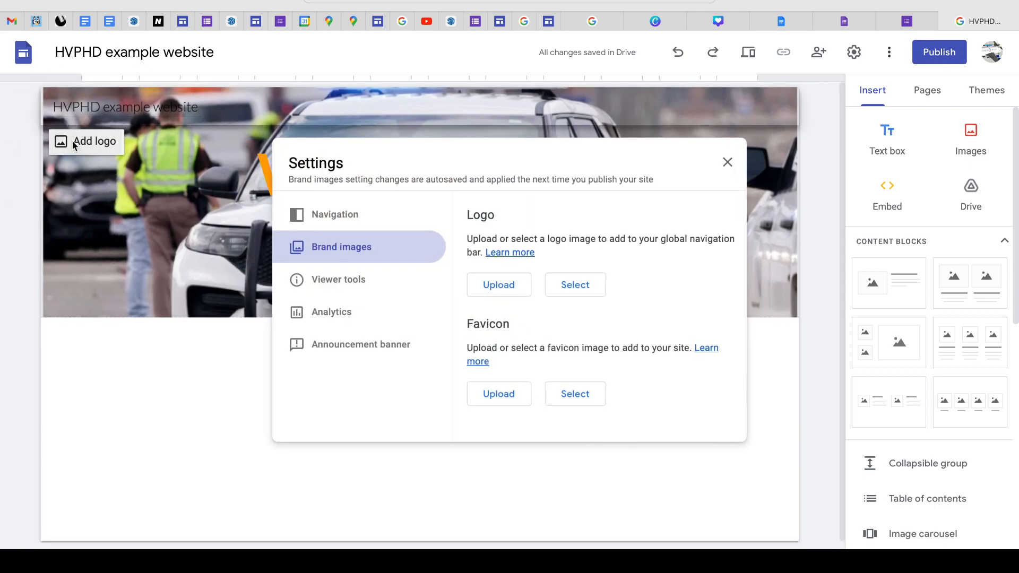
left_click(504, 283)
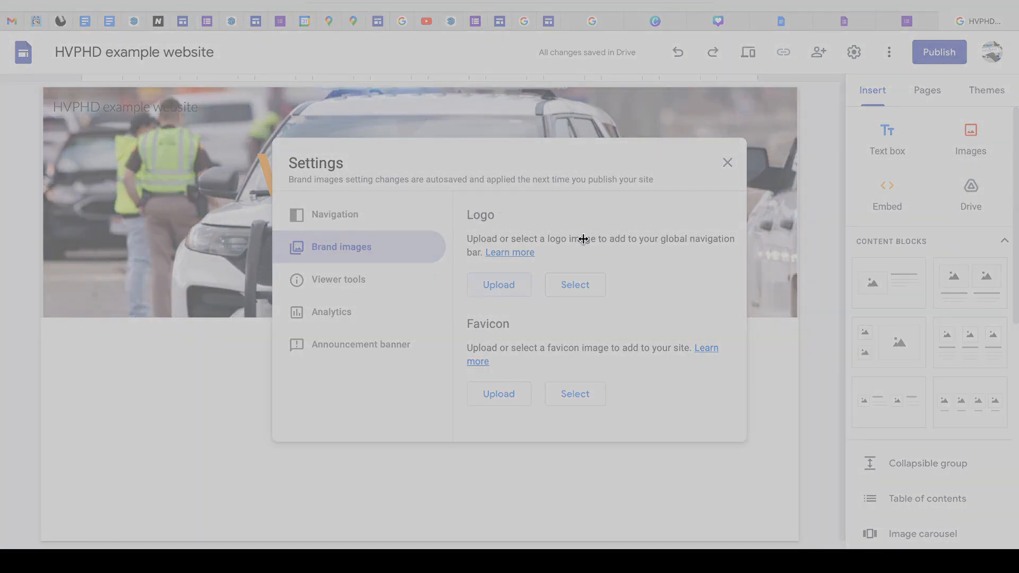
left_click(726, 412)
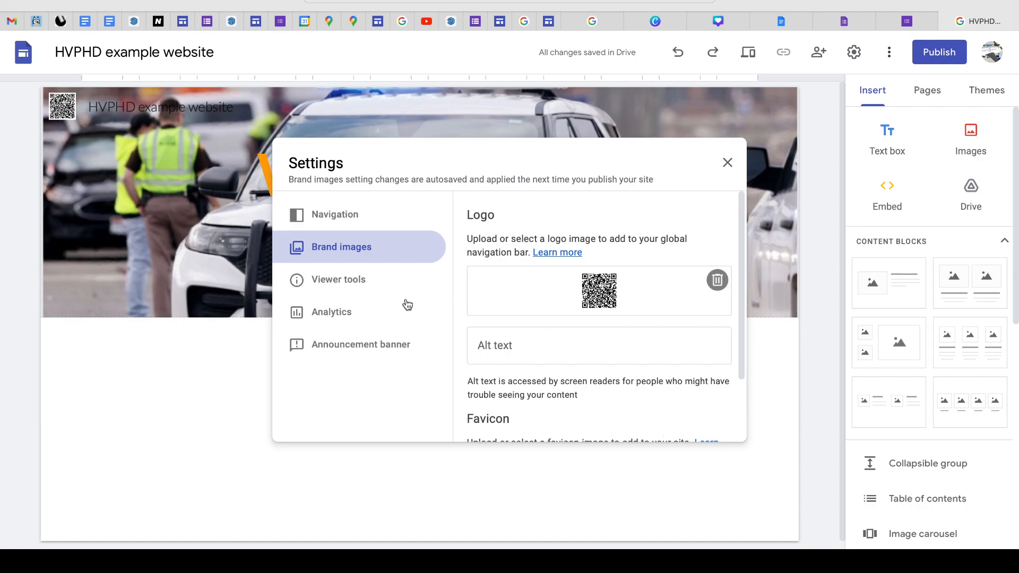
left_click(727, 162)
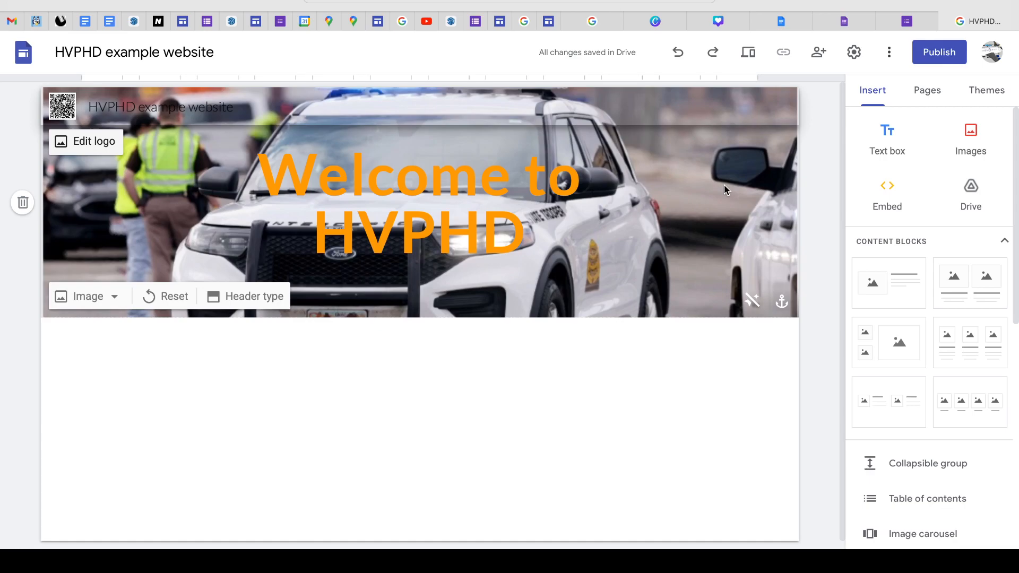
- Turn the header image's readability adjustment on and back off to compare the two looks
left_click(752, 301)
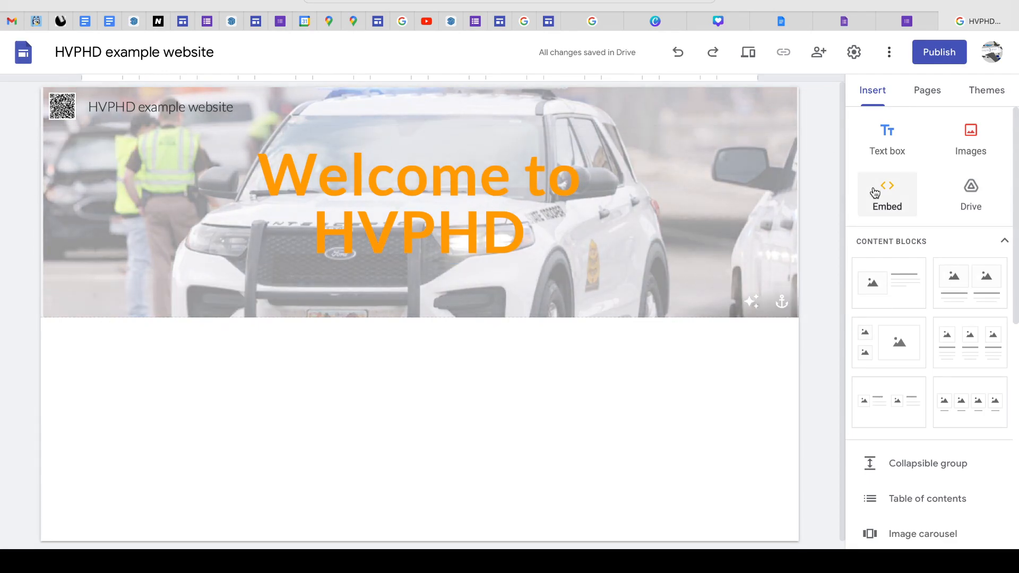
left_click(751, 302)
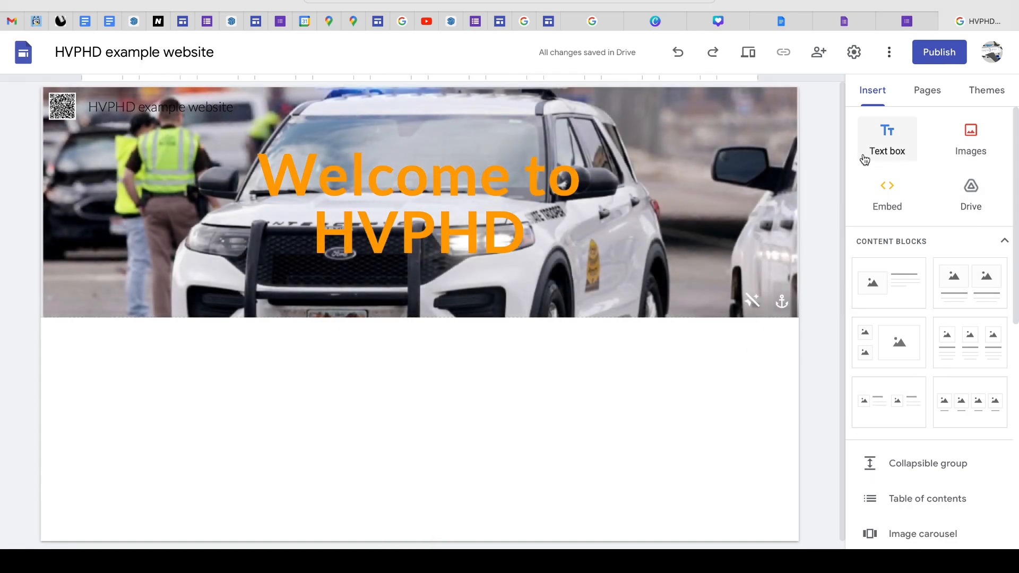
left_click(892, 148)
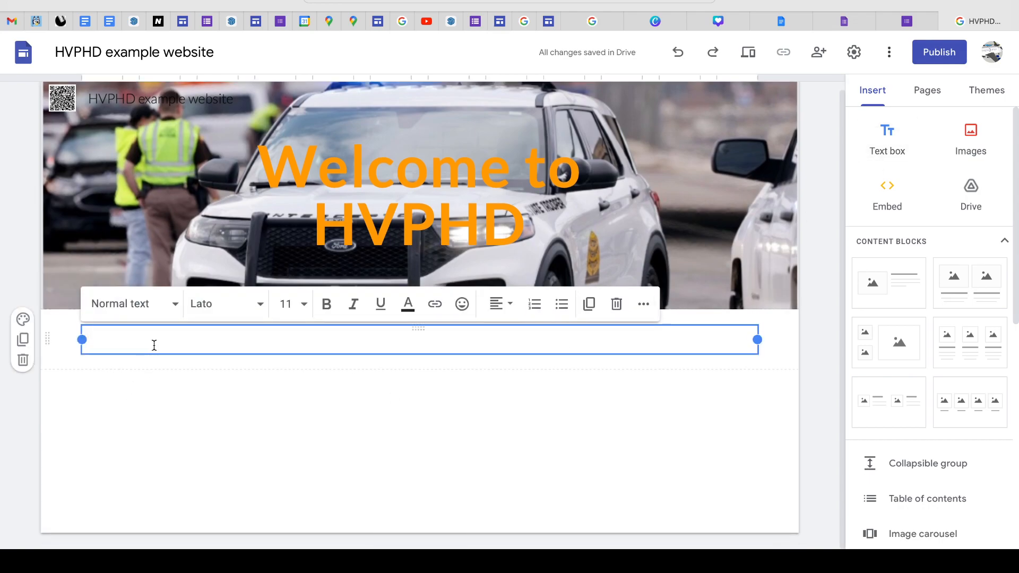
type("1234567890")
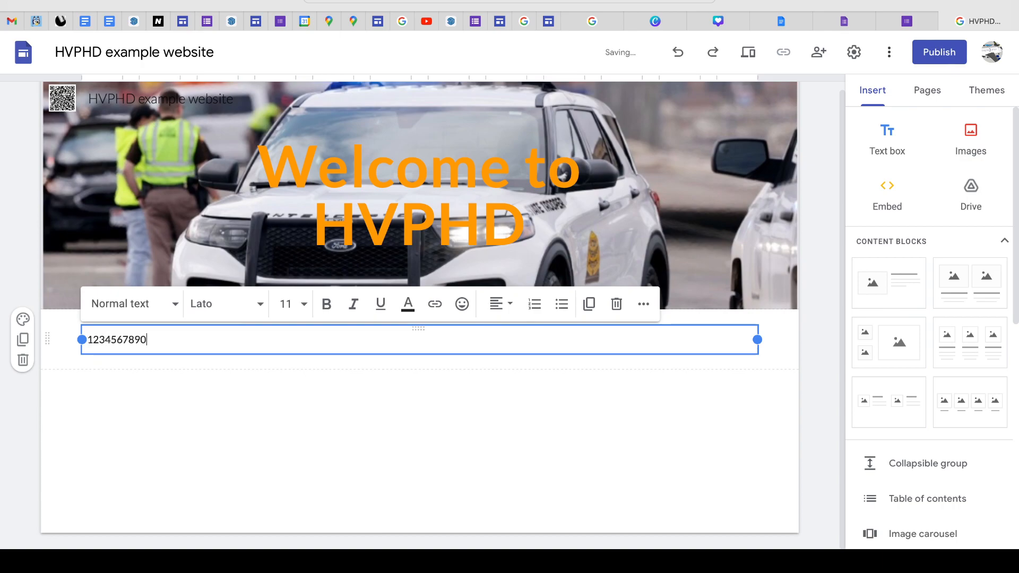
type("919")
left_click(368, 424)
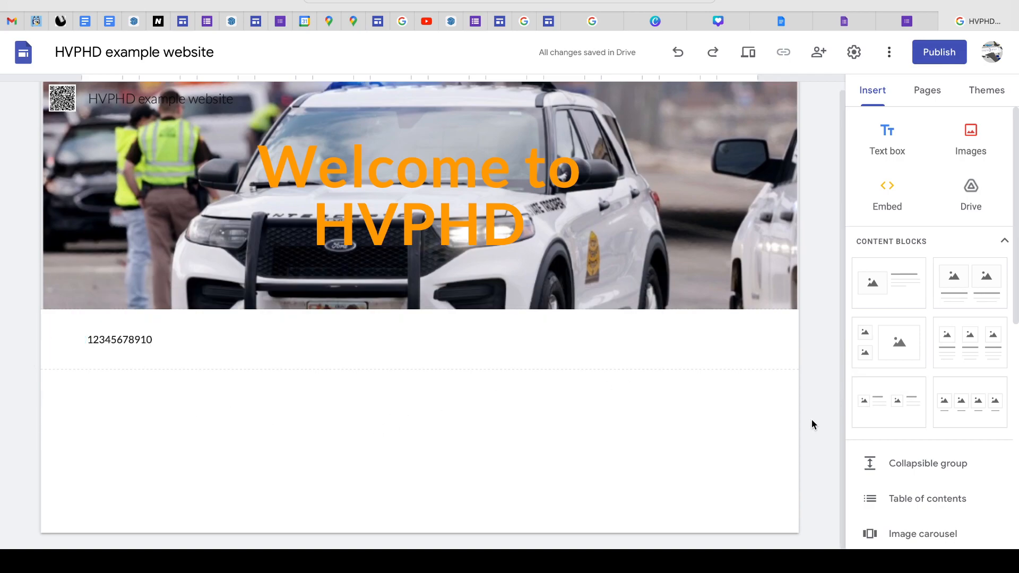
- Try the content block with one image beside a heading and text, and undo its insertion
left_click(908, 299)
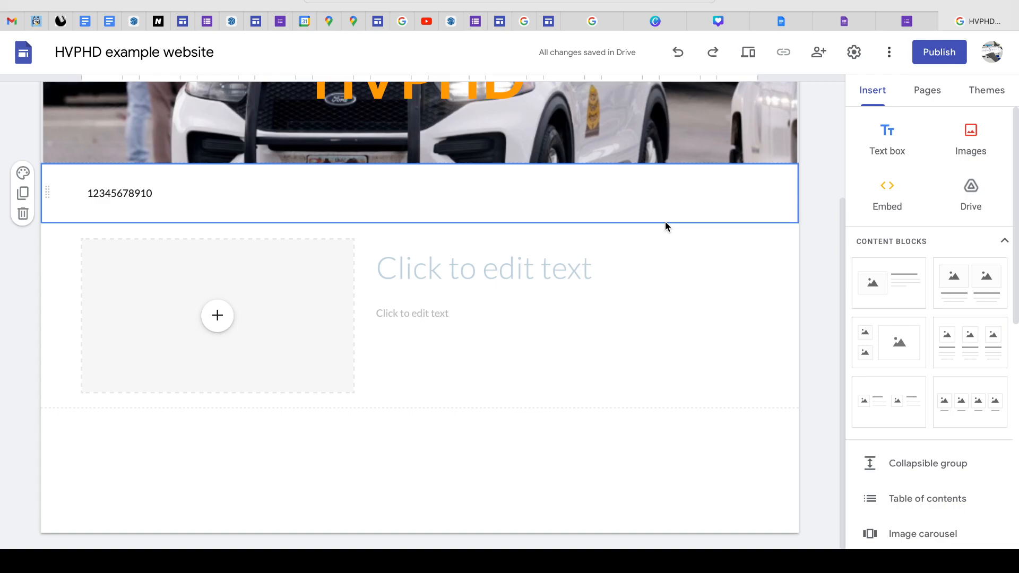
key("super+z")
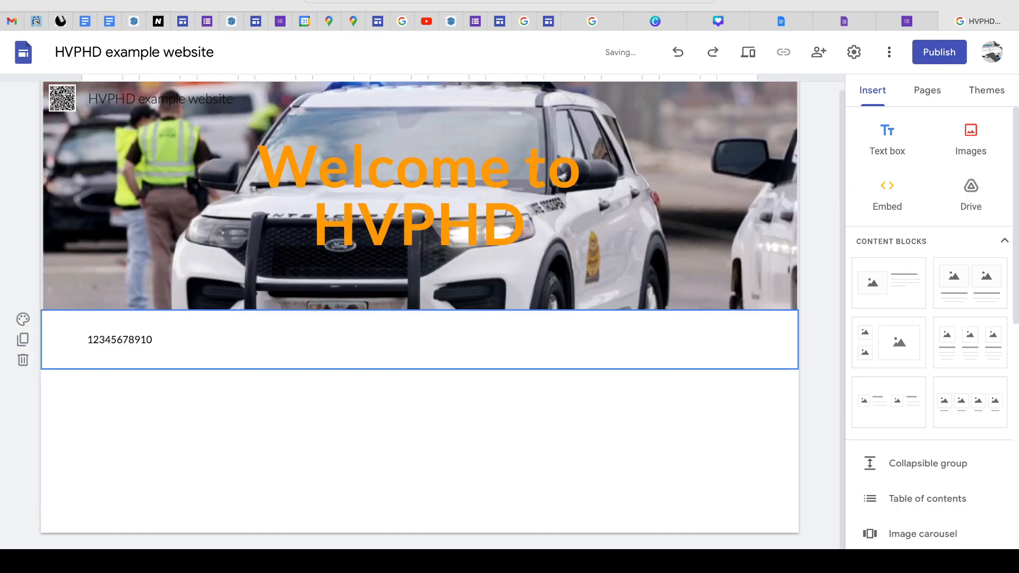
- Insert a collapsible group below the text box and give it the heading "12345"
scroll(909, 485, "down", 1)
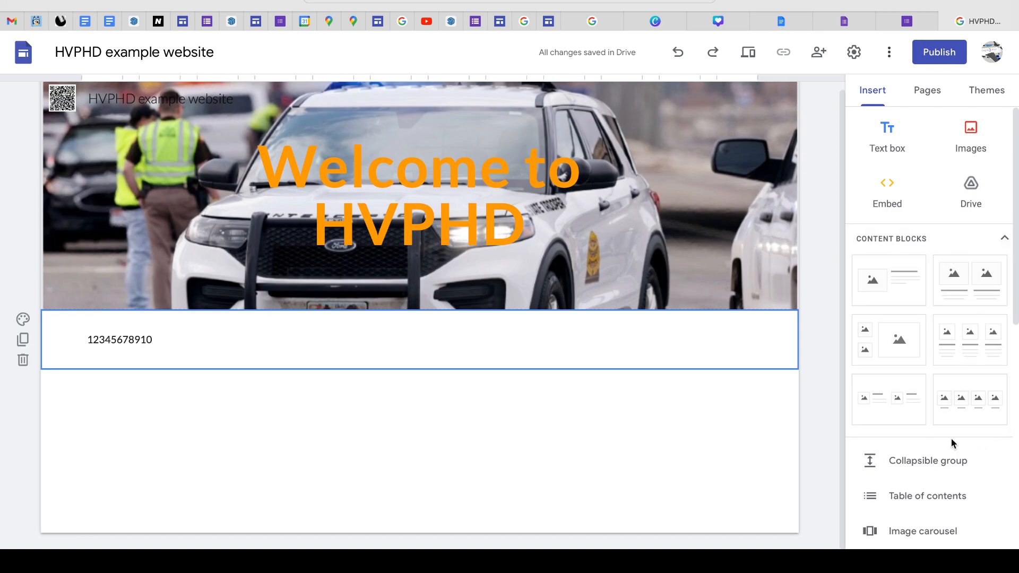
scroll(954, 440, "down", 3)
left_click(926, 335)
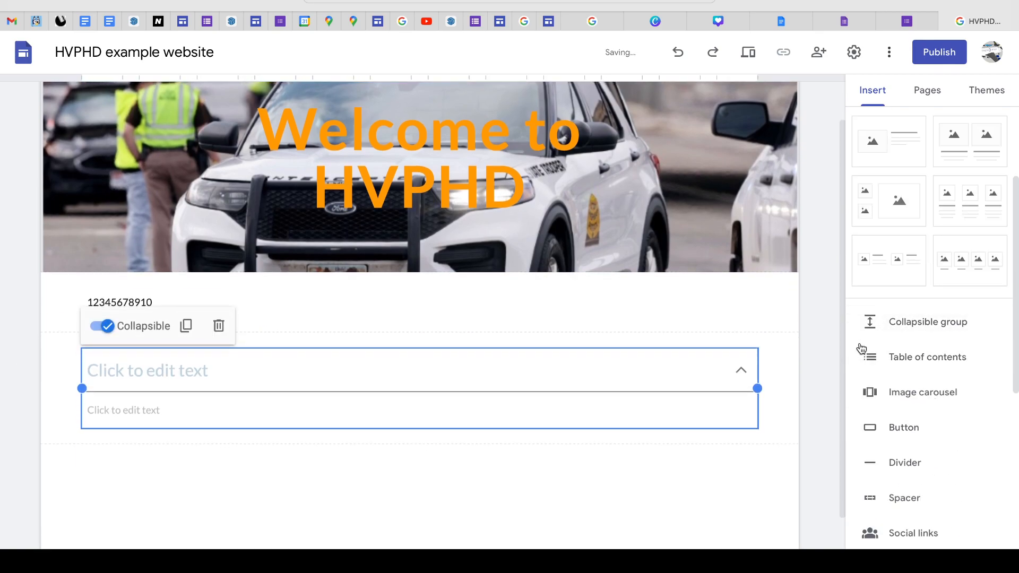
left_click(209, 380)
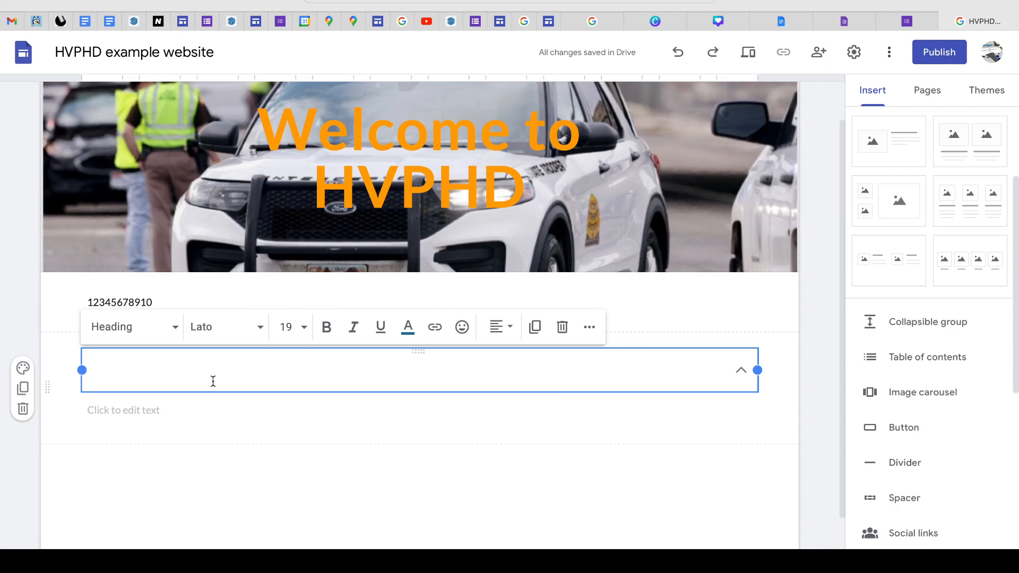
type("12345")
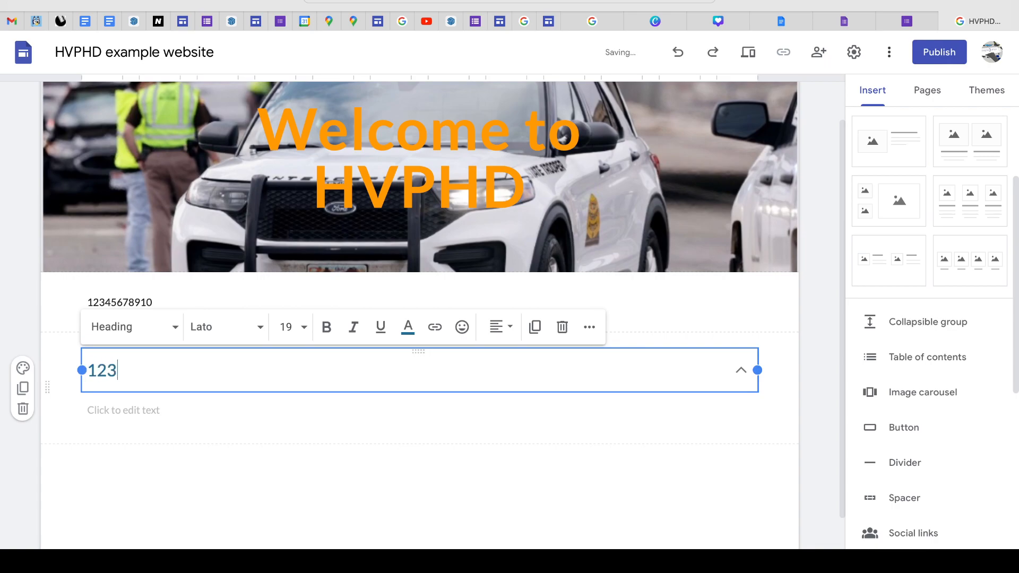
- Enter "!@#$%^&*()" as the body text of the collapsible group and check how it expands and collapses
left_click(182, 412)
type("qewrwt")
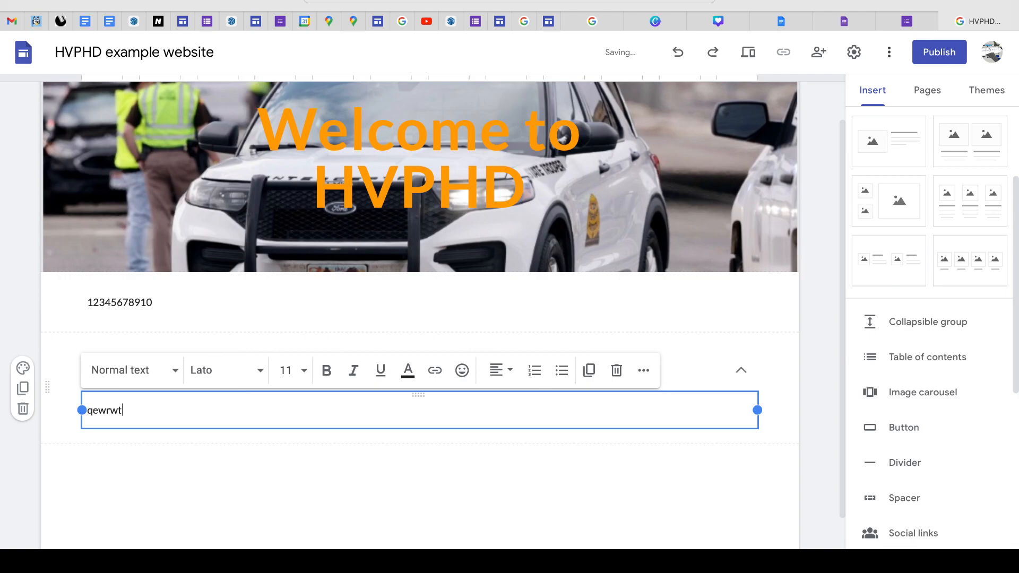
key("BackSpace")
key("BackSpace")
key("BackSpace")
key("BackSpace")
key("BackSpace")
key("BackSpace")
type("!@#$%^&")
left_click(811, 415)
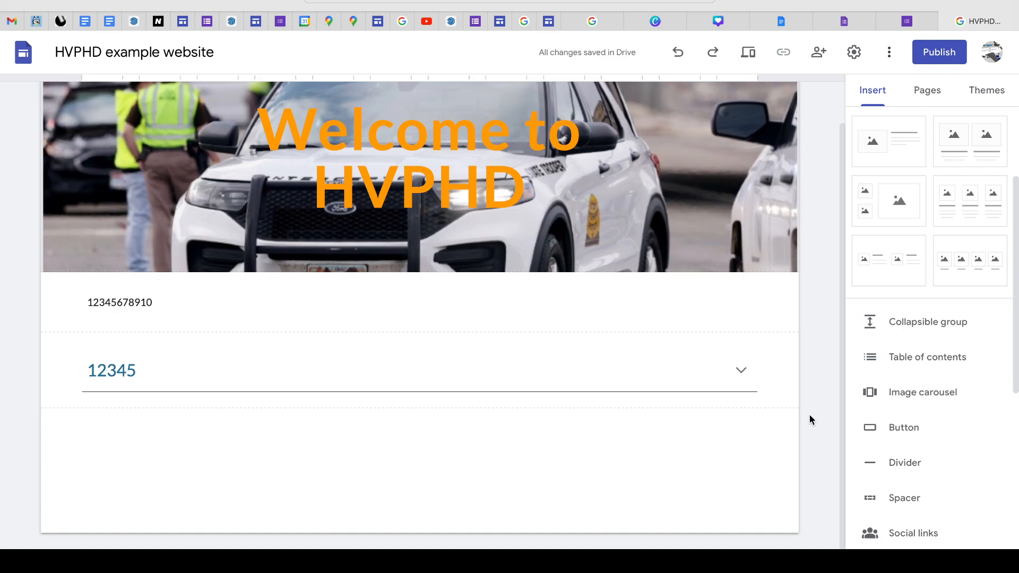
left_click(232, 384)
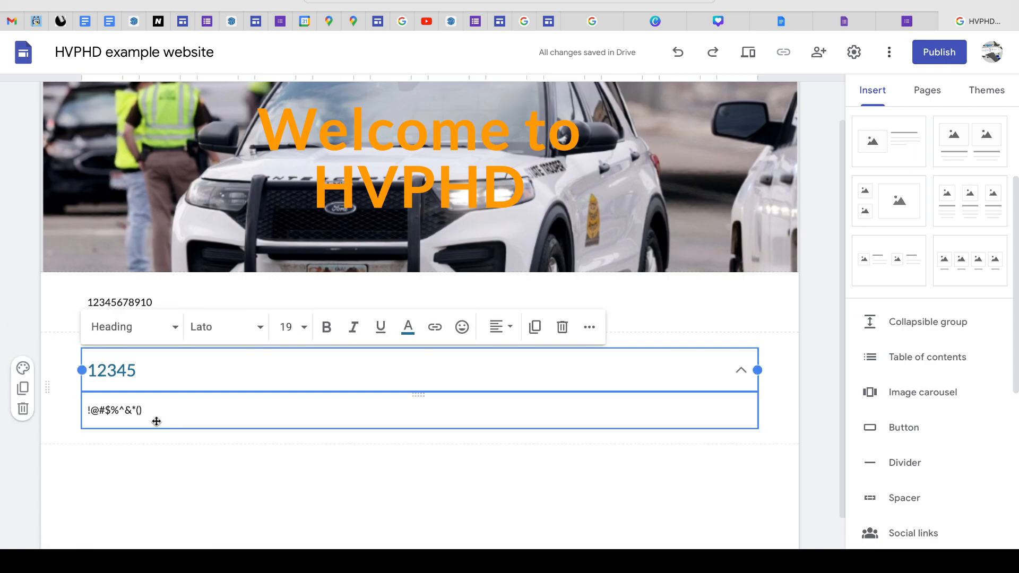
left_click(825, 455)
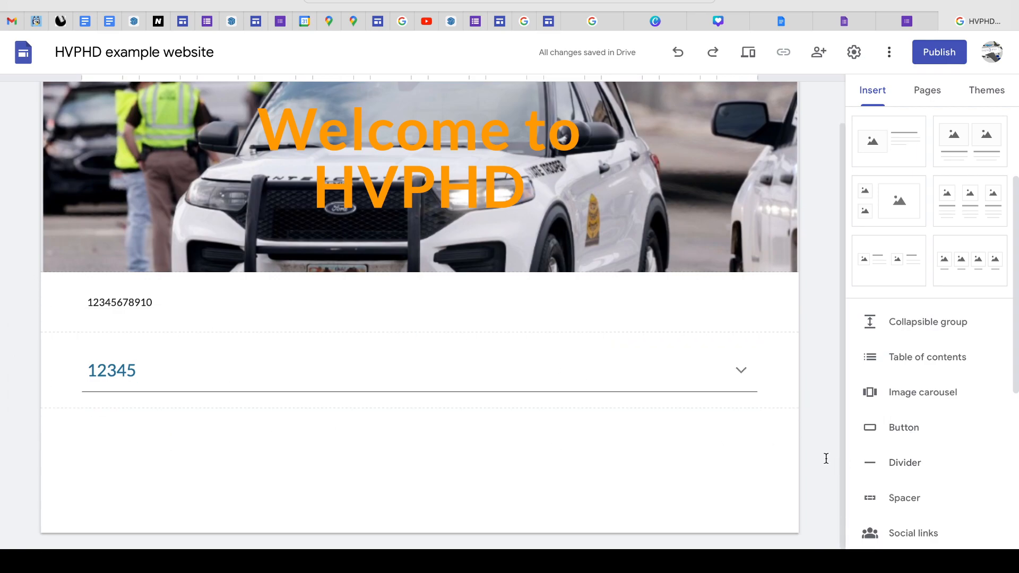
- Insert a table of contents on the page
left_click(955, 360)
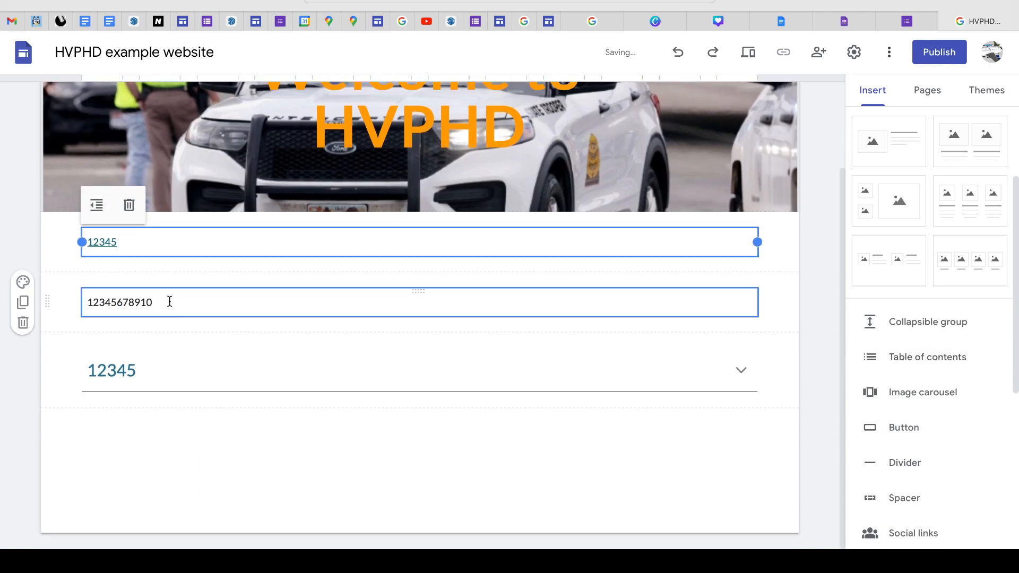
- Hide the 12345 entry in the table of contents, and show it again
mouse_move(216, 242)
left_click(133, 242)
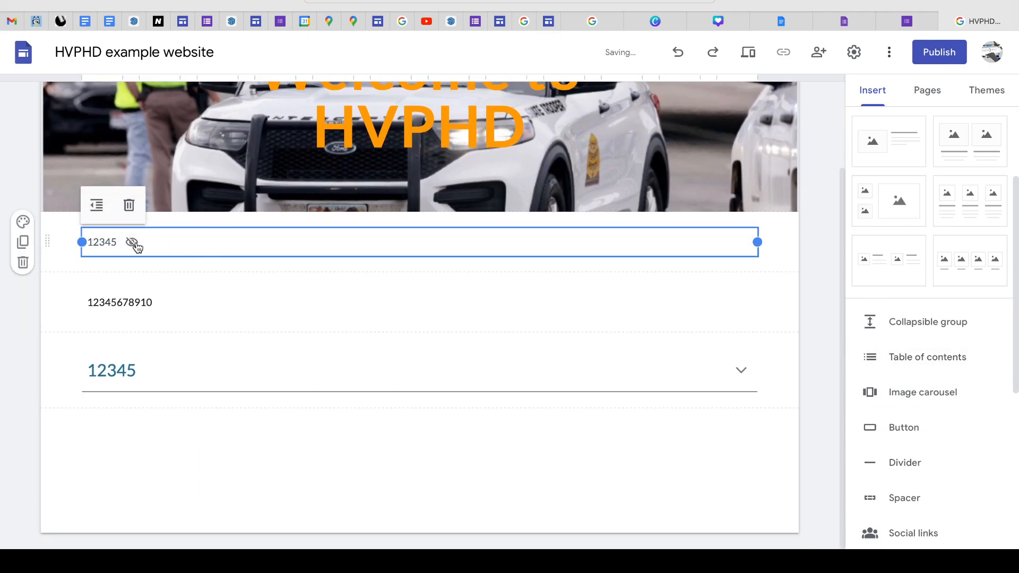
left_click(133, 242)
left_click(806, 484)
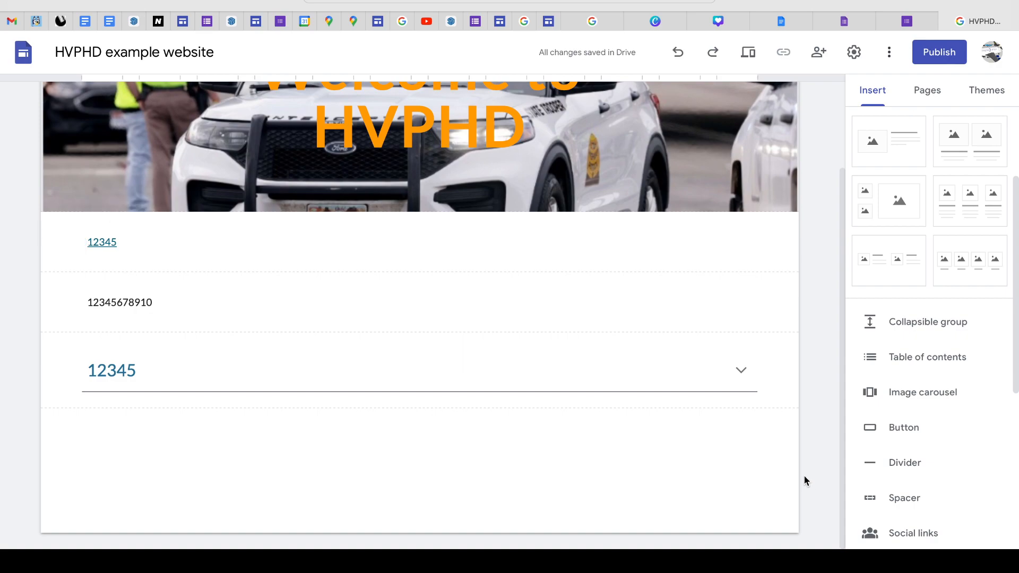
- Insert an image carousel with five images: two Los Angeles airport slides, two SketchUp screenshots and the police car photo
left_click(884, 401)
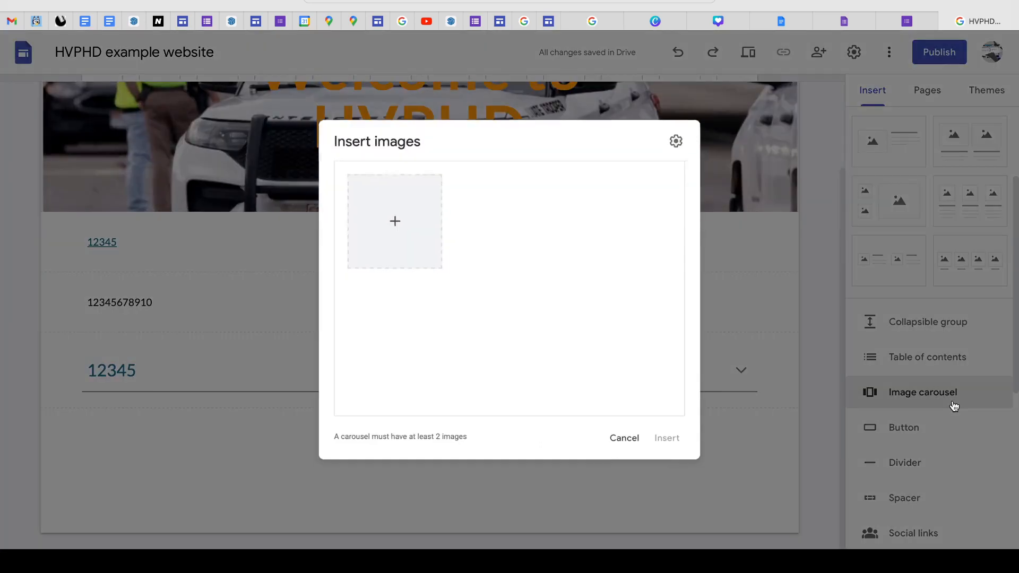
left_click(387, 215)
left_click(413, 259)
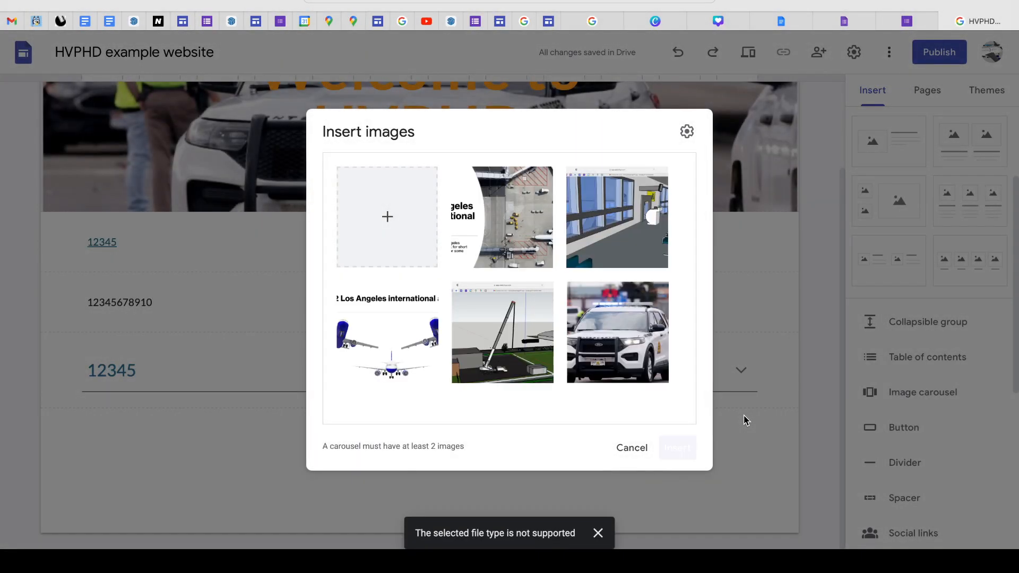
left_click(669, 452)
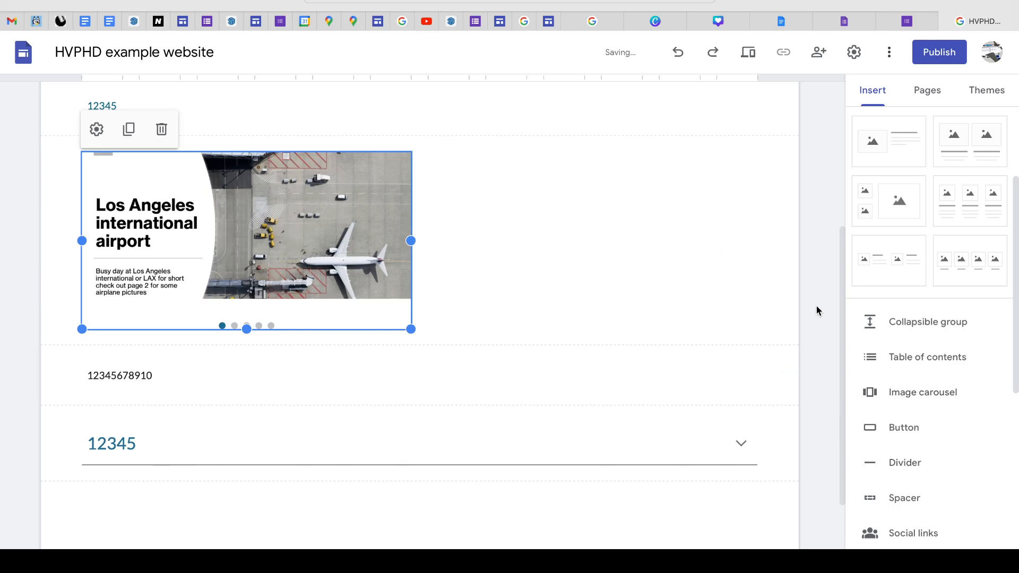
left_click(836, 325)
- Preview the site at tablet and phone sizes, and return to the editor
scroll(837, 326, "up", 1)
scroll(838, 325, "up", 4)
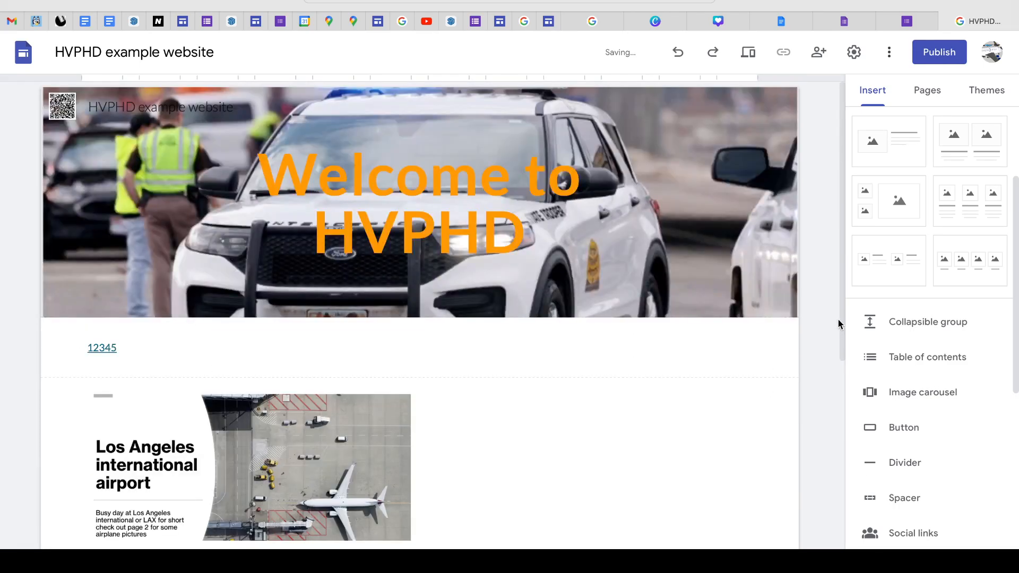
left_click(748, 53)
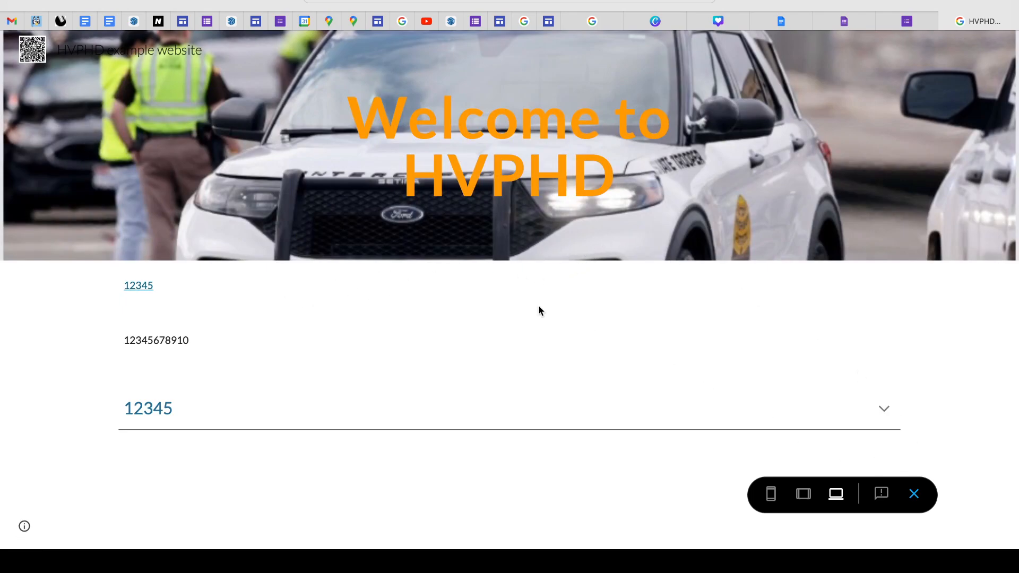
left_click(803, 495)
left_click(771, 495)
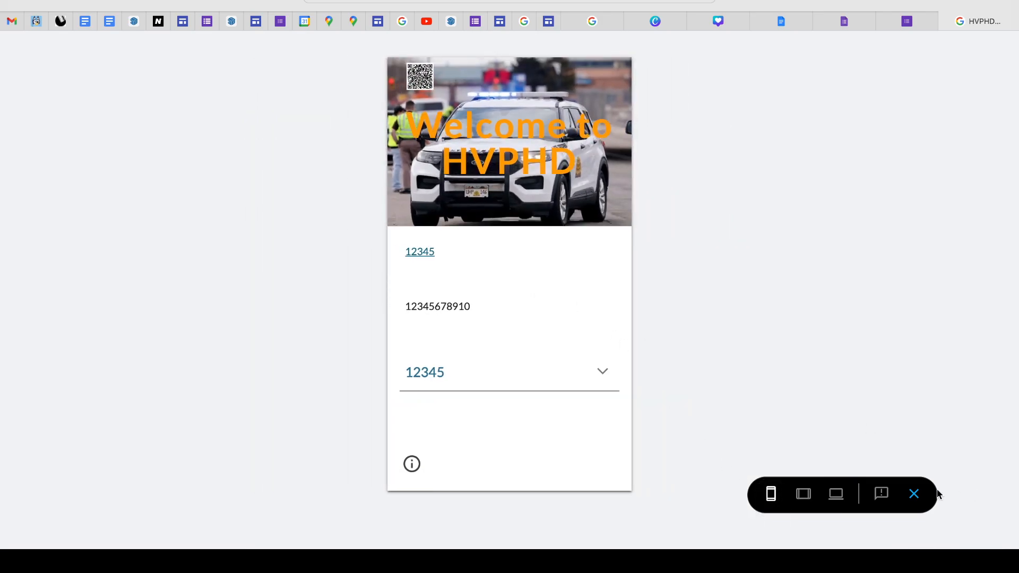
left_click(913, 494)
scroll(610, 326, "down", 3)
scroll(610, 325, "up", 6)
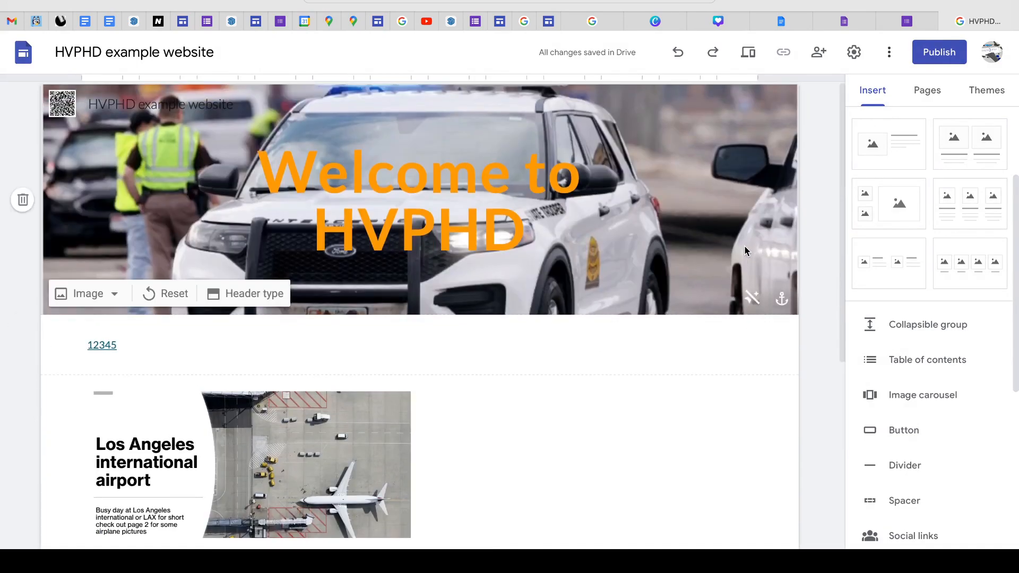
- Preview the site at desktop size, browse the carousel images forward and back, and close the preview
left_click(751, 65)
scroll(556, 169, "down", 1)
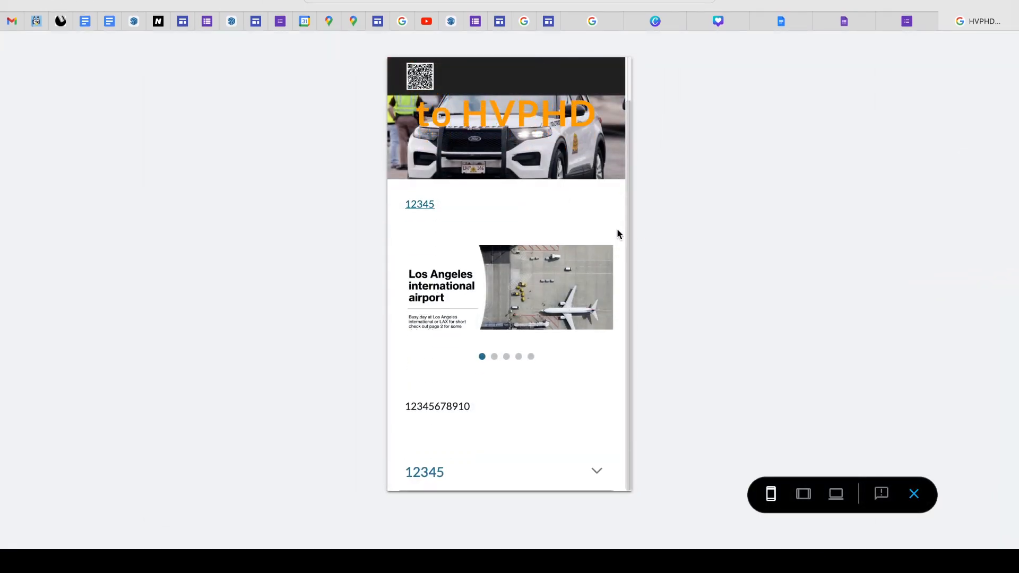
left_click(836, 493)
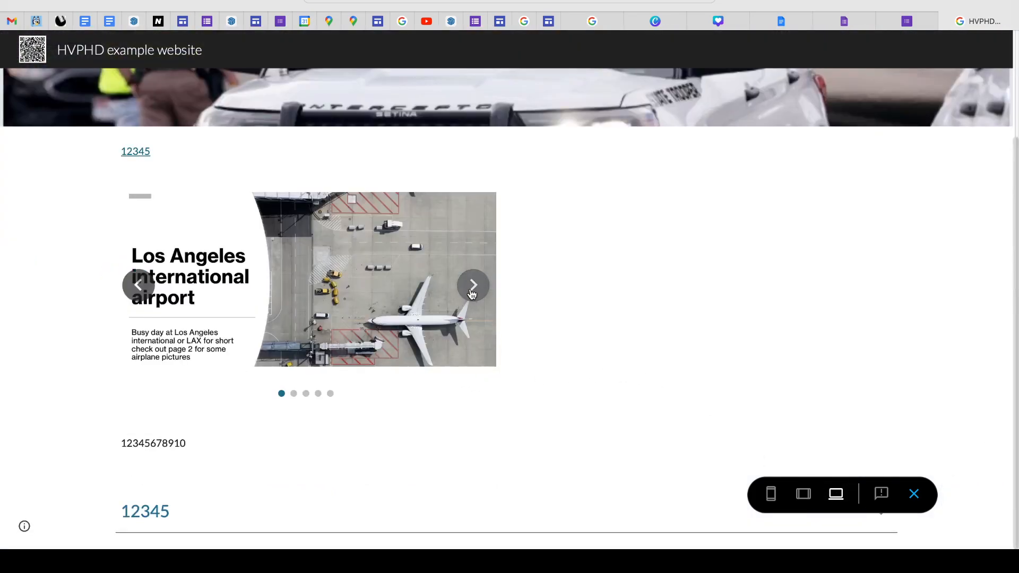
left_click(472, 292)
left_click(471, 292)
left_click(473, 286)
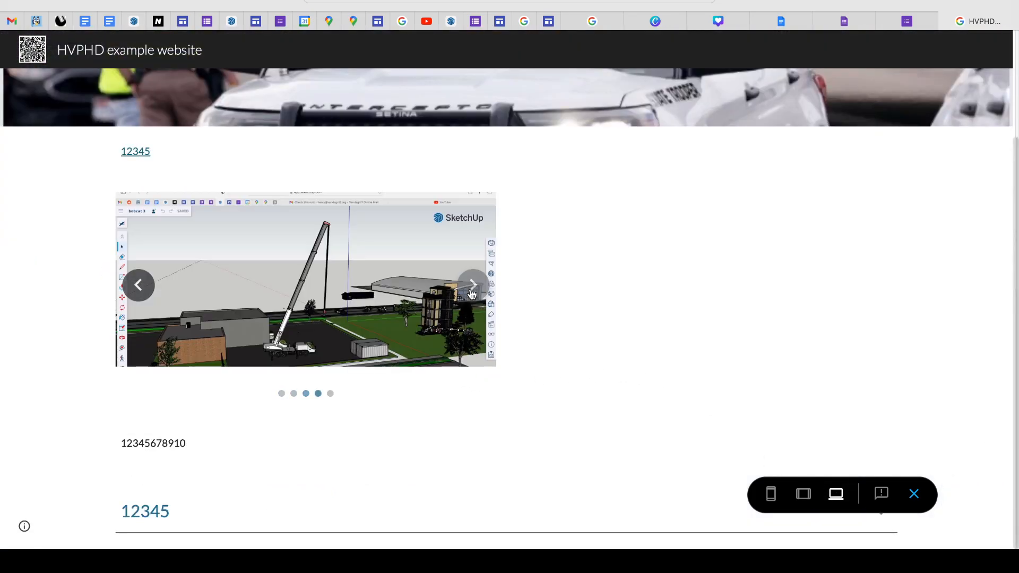
left_click(472, 286)
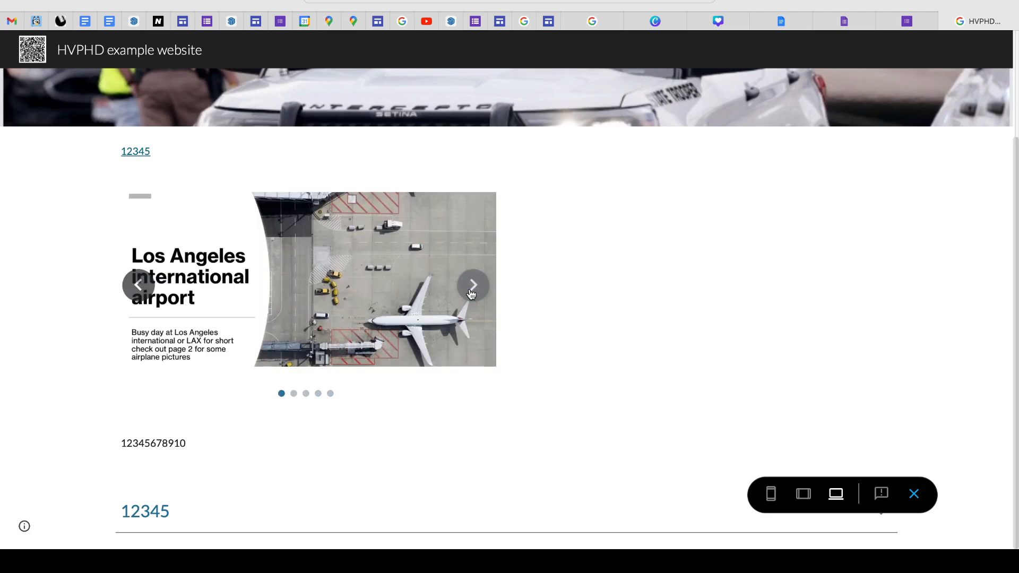
left_click(136, 283)
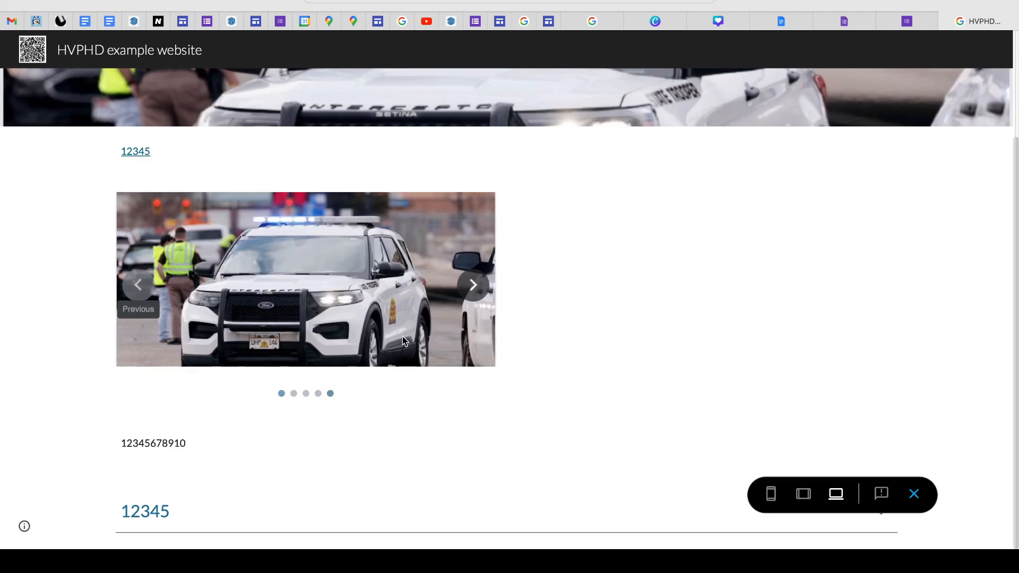
left_click(914, 494)
- Begin a new button and enter "HV PhD mean website" as its name
scroll(557, 457, "down", 5)
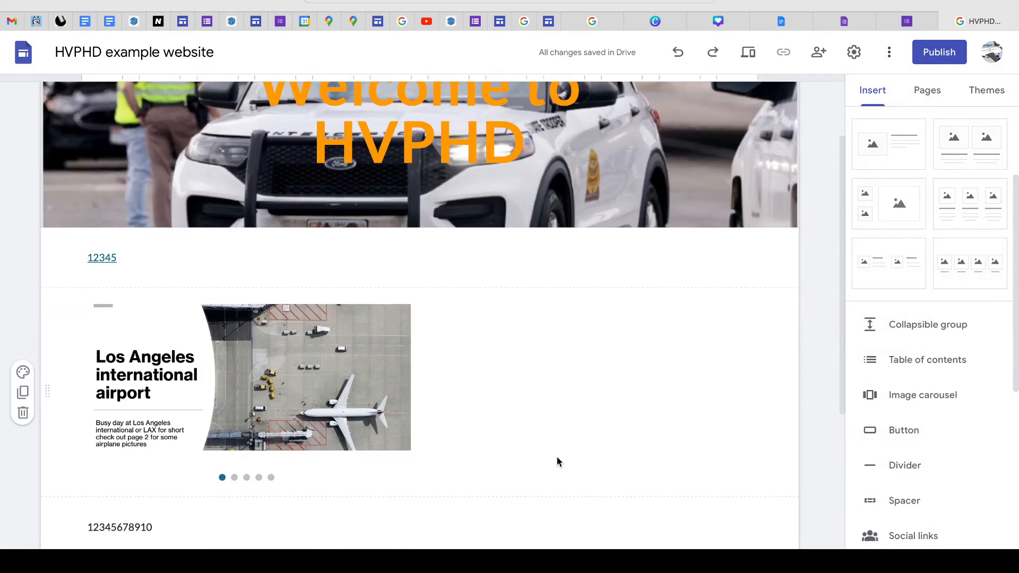
scroll(555, 463, "up", 5)
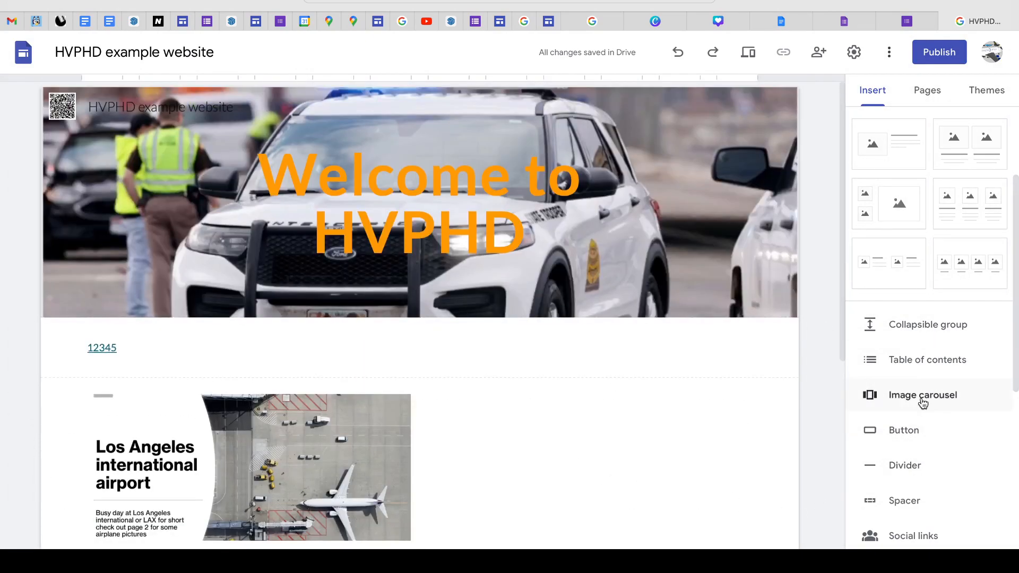
scroll(841, 435, "down", 5)
left_click(911, 428)
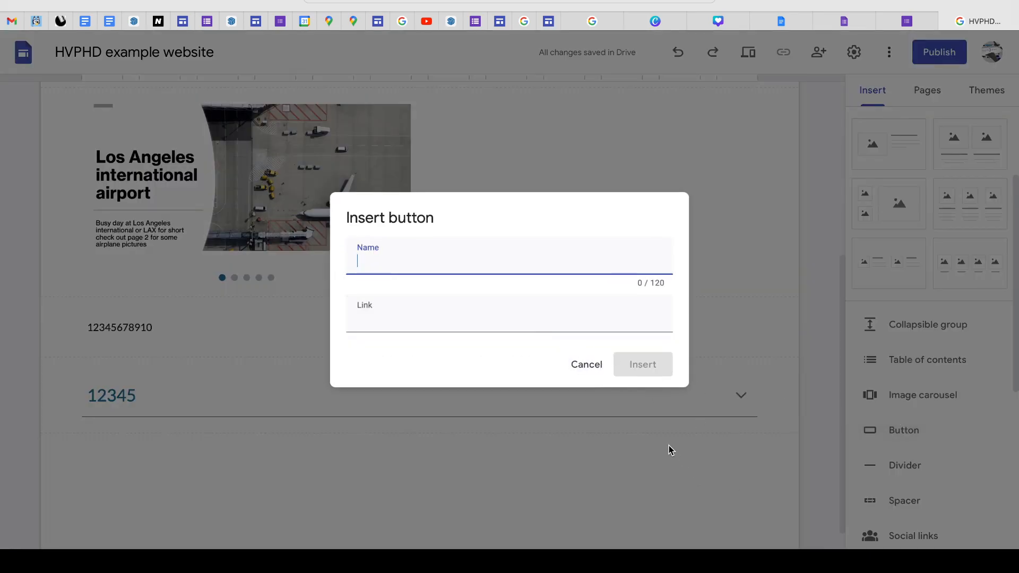
type("E")
key("BackSpace")
type("HV PhD mean website")
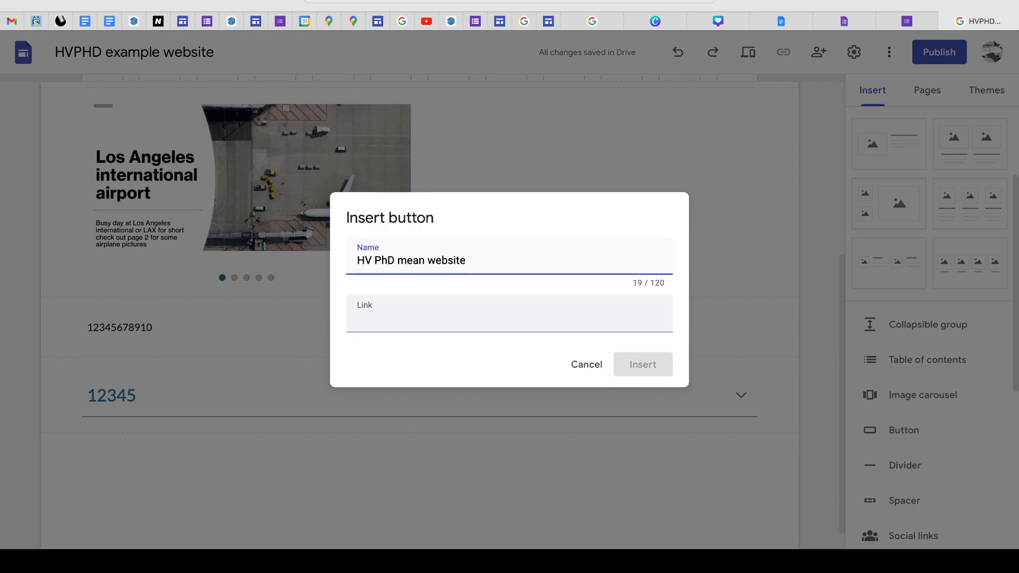
- Correct the new button's name to "HVPHD main website"
key("BackSpace")
key("BackSpace")
type("PH")
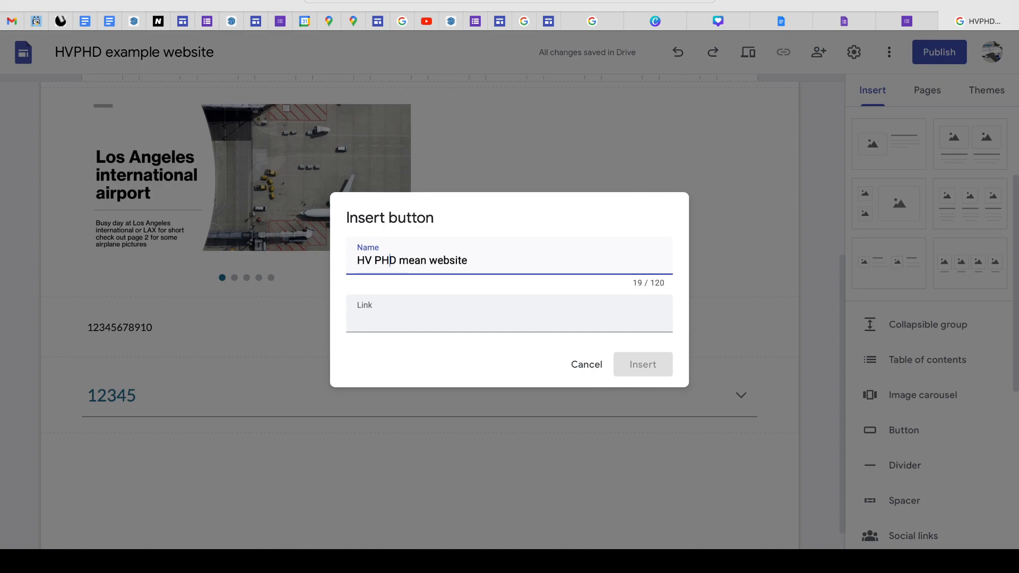
left_click(374, 261)
key("BackSpace")
key("BackSpace")
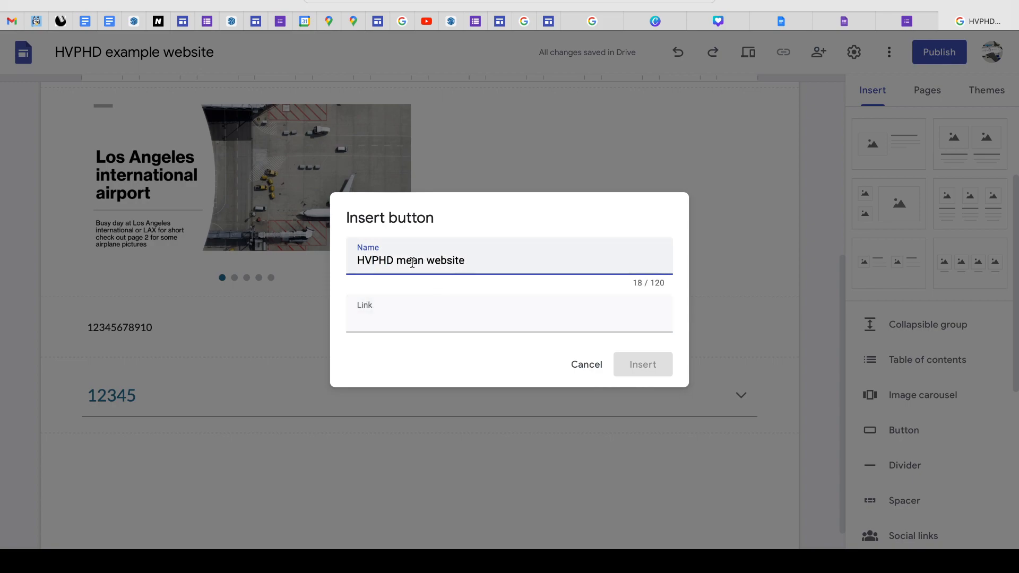
key("BackSpace")
key("BackSpace")
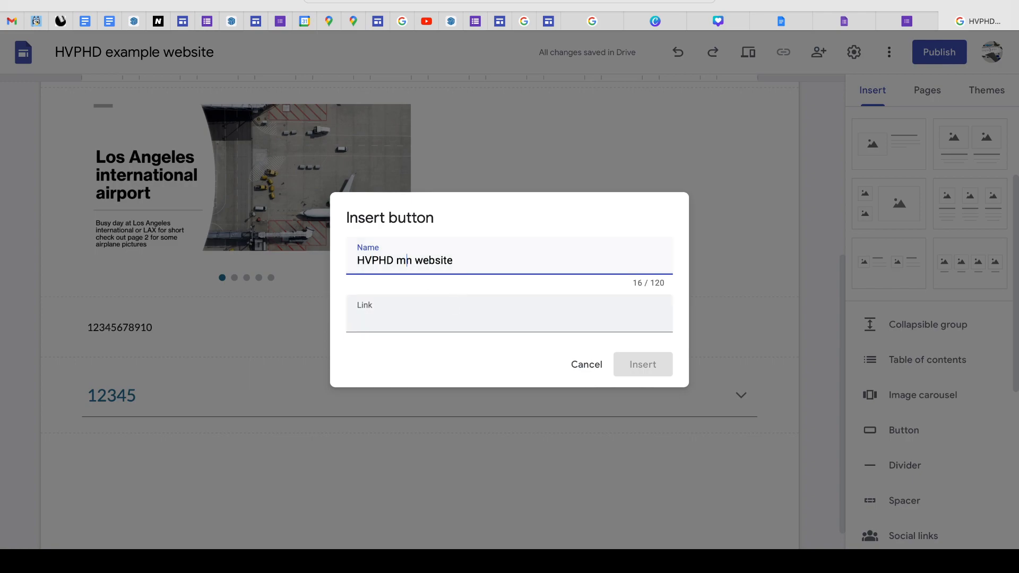
type("ai")
left_click(474, 261)
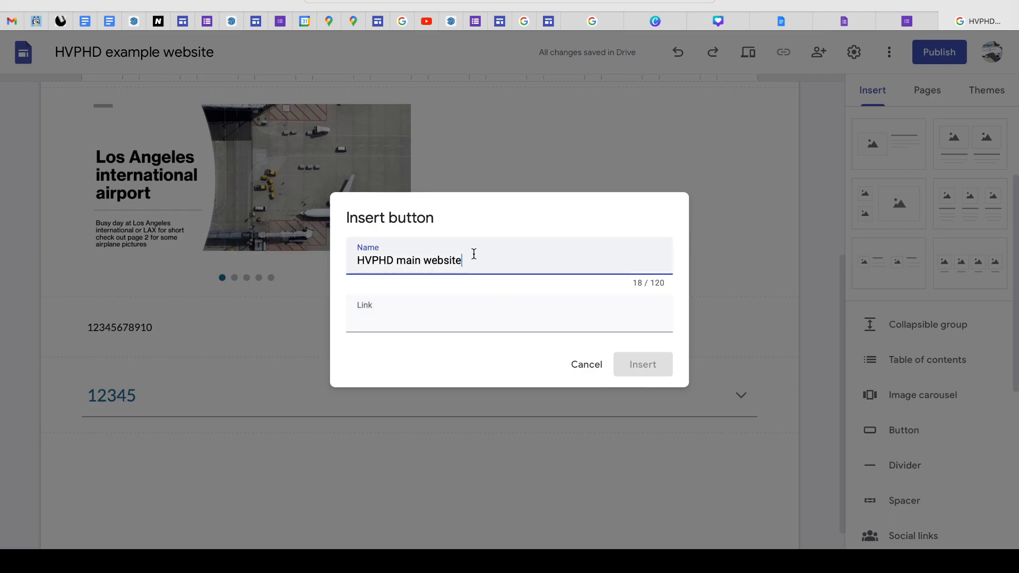
- Open the published version of the HVPHD main website and copy its address
left_click(549, 22)
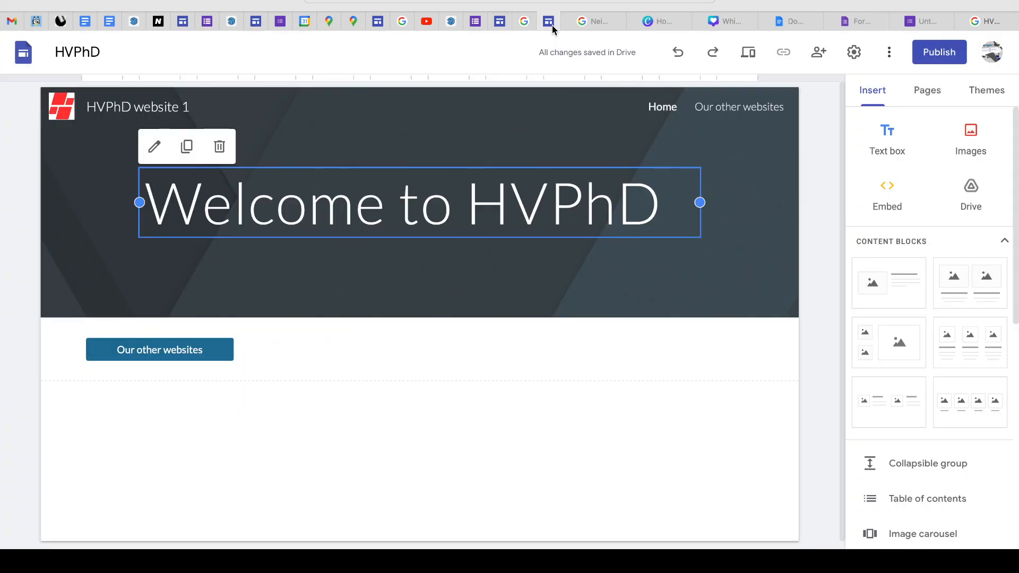
left_click(505, 21)
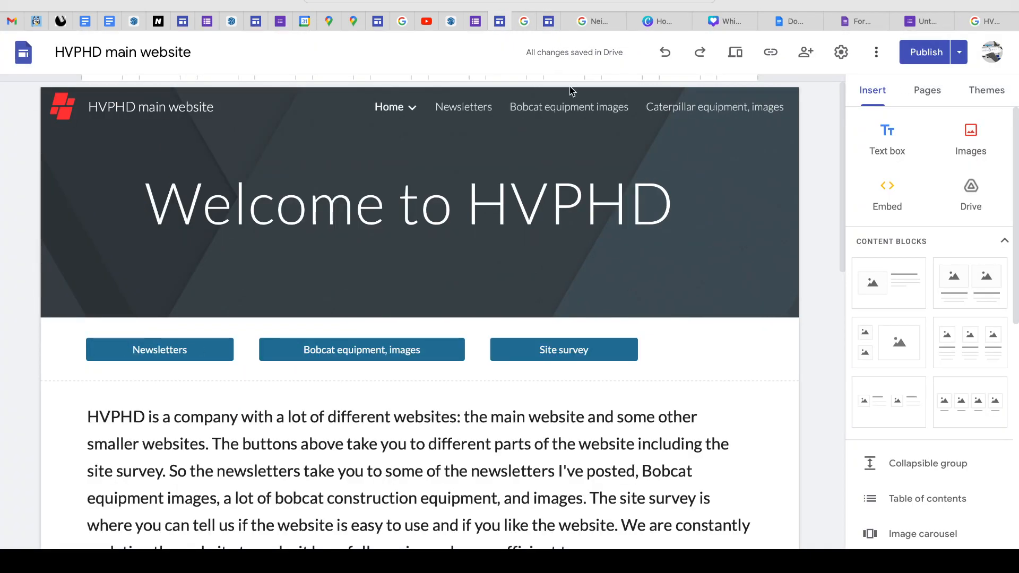
left_click(958, 52)
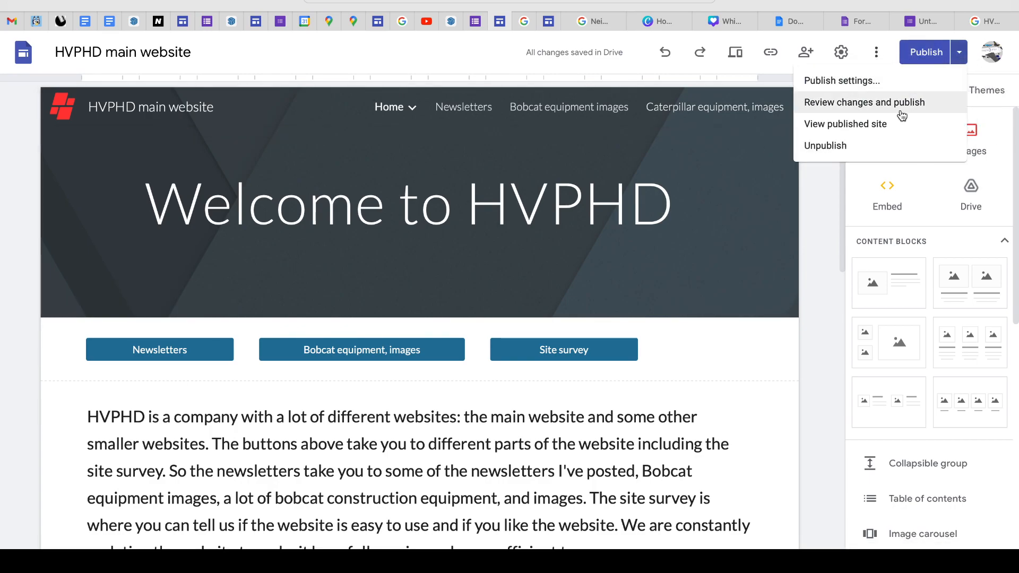
left_click(890, 125)
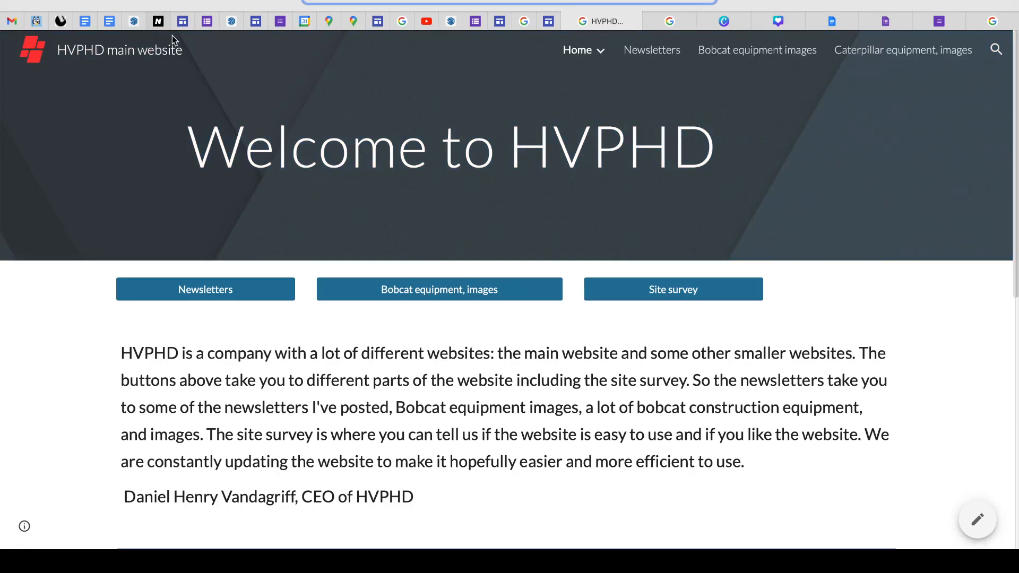
- Look over the Neighborhoodwatch.com site in the editor and as published, and return to the published HVPHD main website
left_click(817, 22)
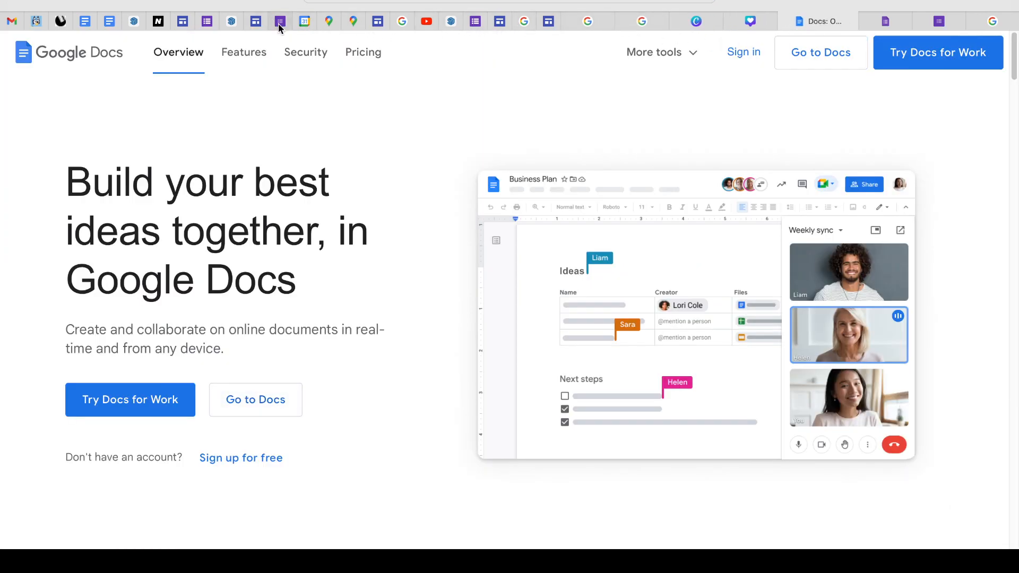
left_click(393, 23)
scroll(514, 365, "down", 2)
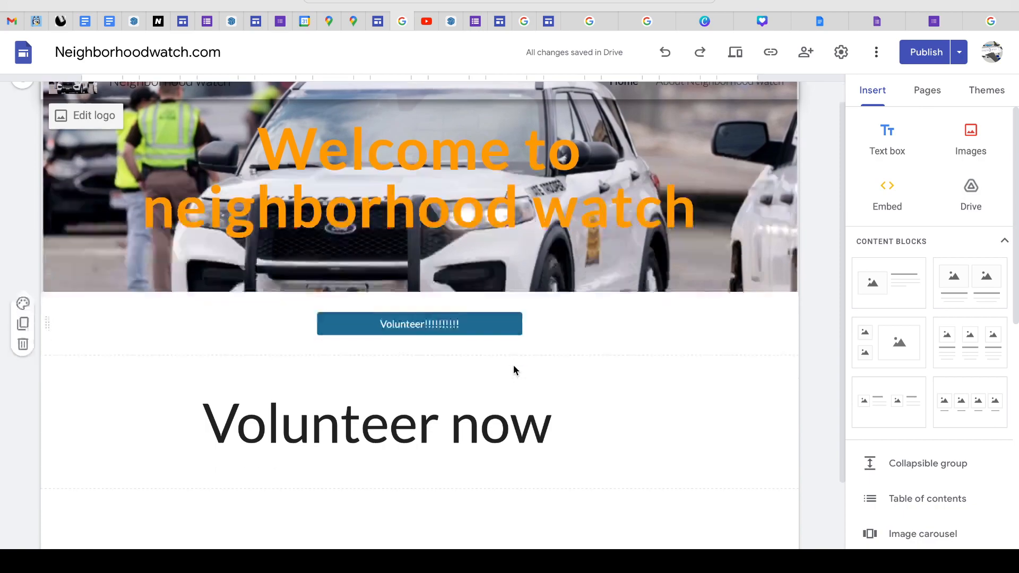
scroll(514, 364, "up", 2)
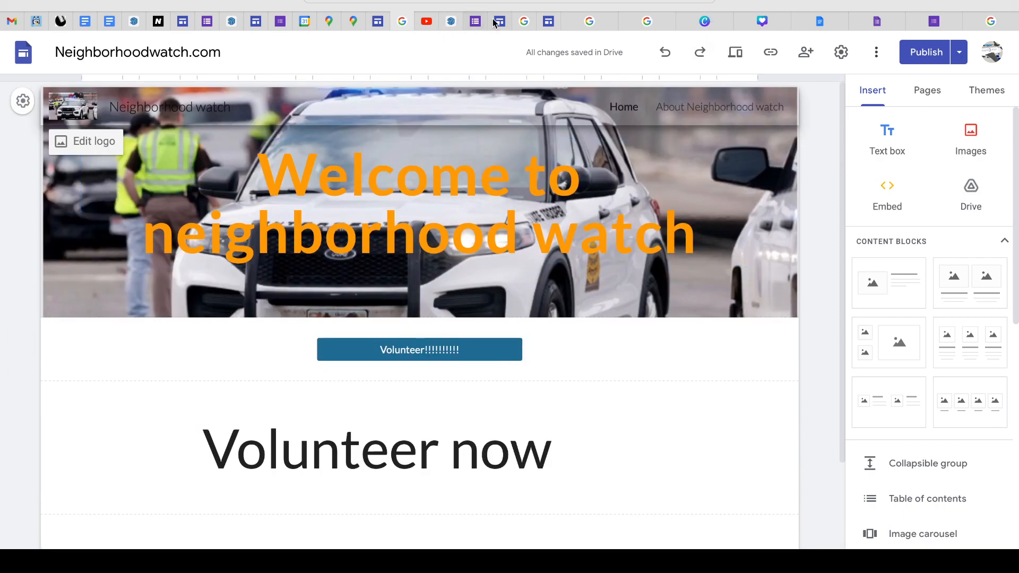
left_click(661, 26)
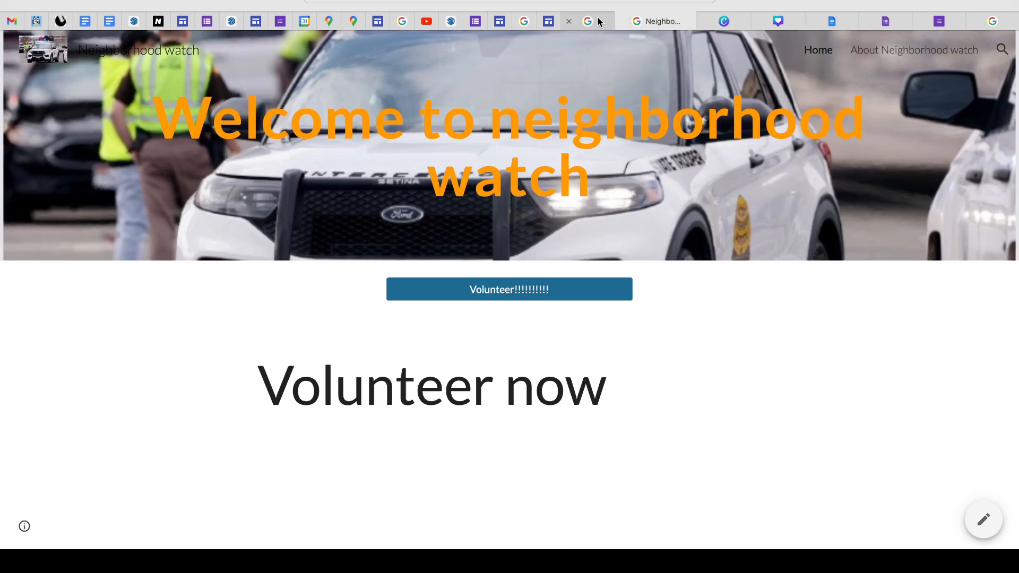
left_click(598, 22)
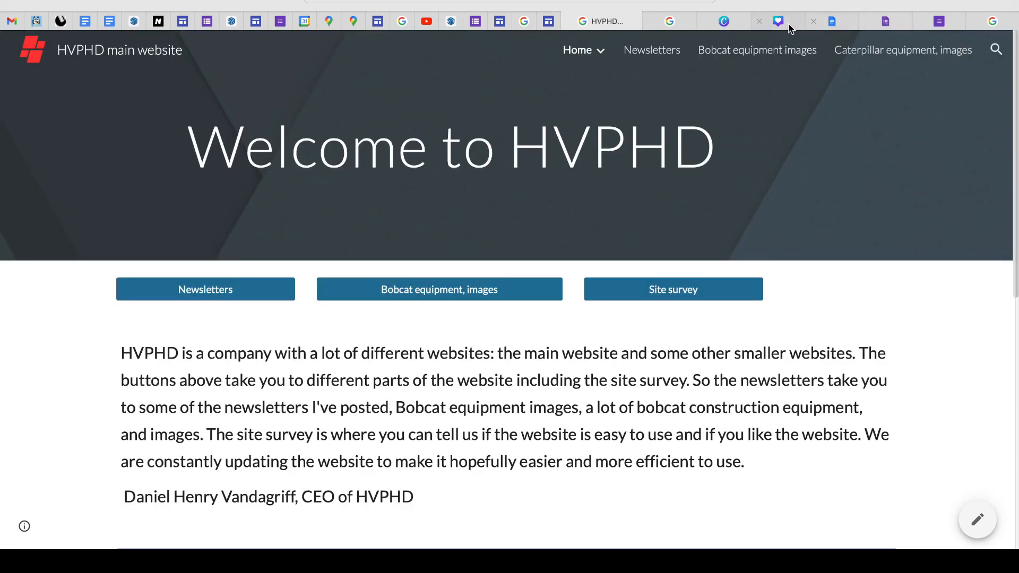
- Insert the button linked to the HVPHD main website's home page, and widen it to fit its full name
left_click(982, 24)
left_click(467, 320)
type("https://sites.google.com/vandagriff.org/hvphd-main-website/home")
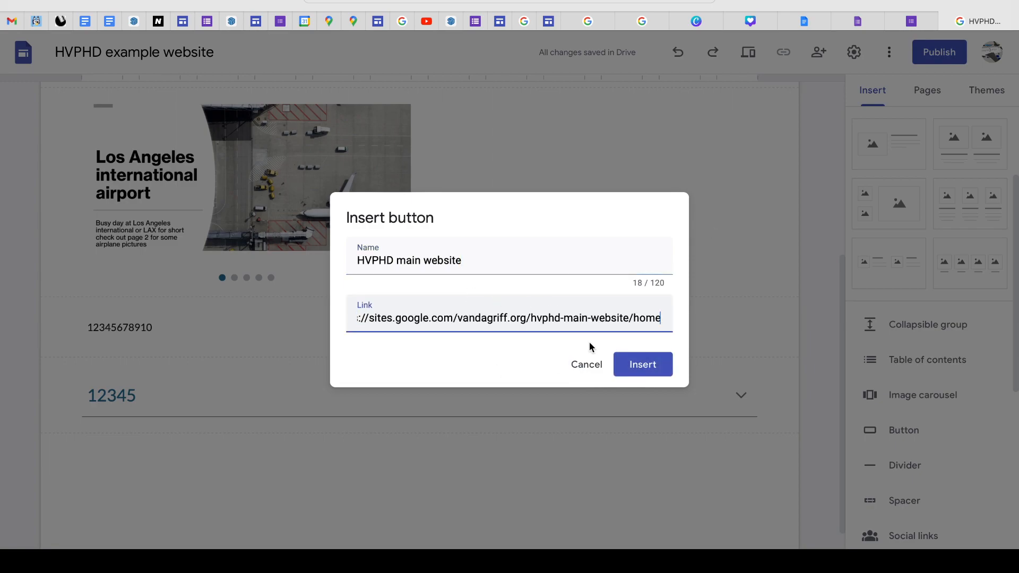
left_click(663, 374)
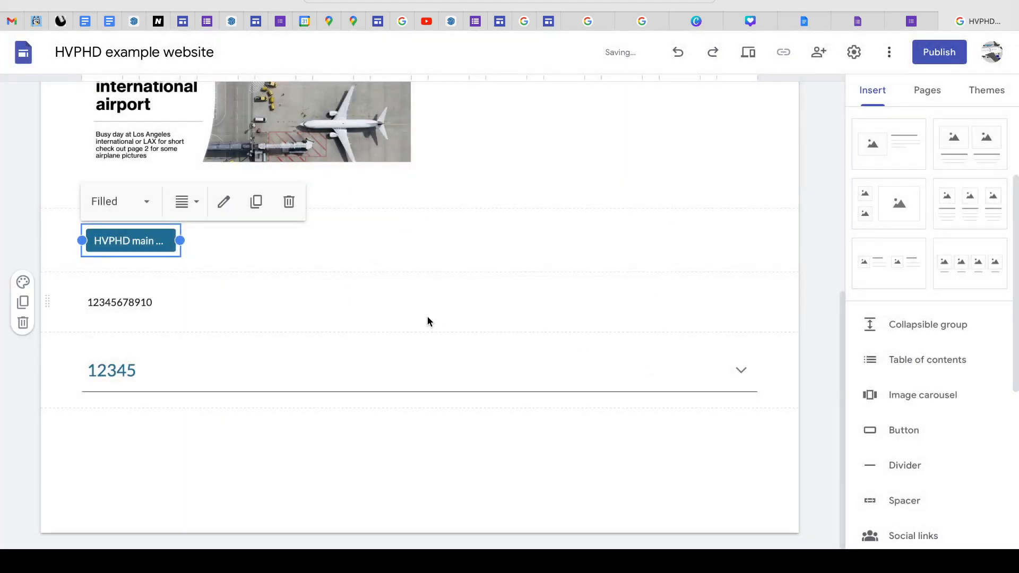
left_click_drag(184, 241, 228, 240)
- Preview the site, test that the HVPHD main website button opens its linked page, and return to the editor
left_click(748, 51)
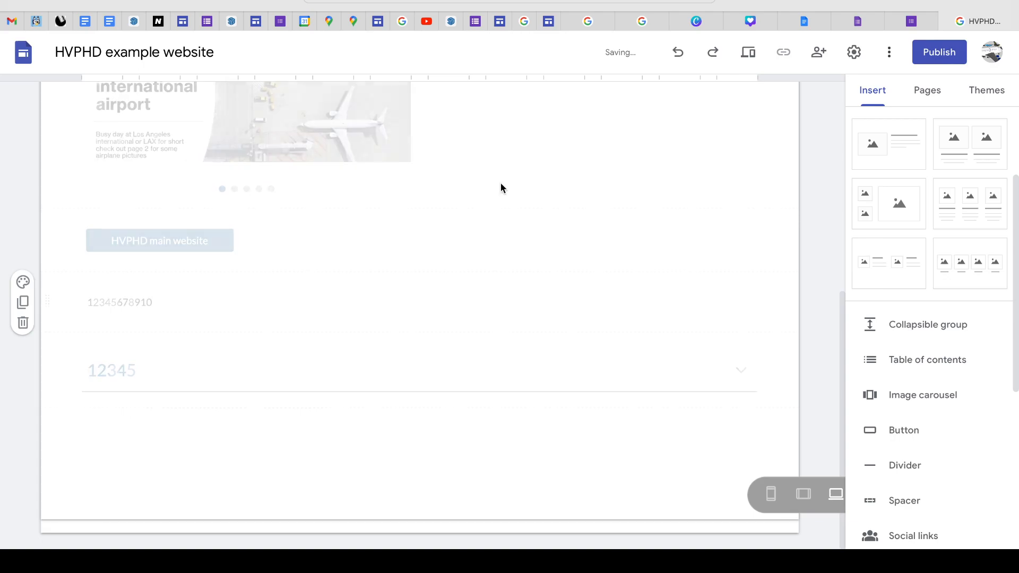
scroll(322, 374, "down", 4)
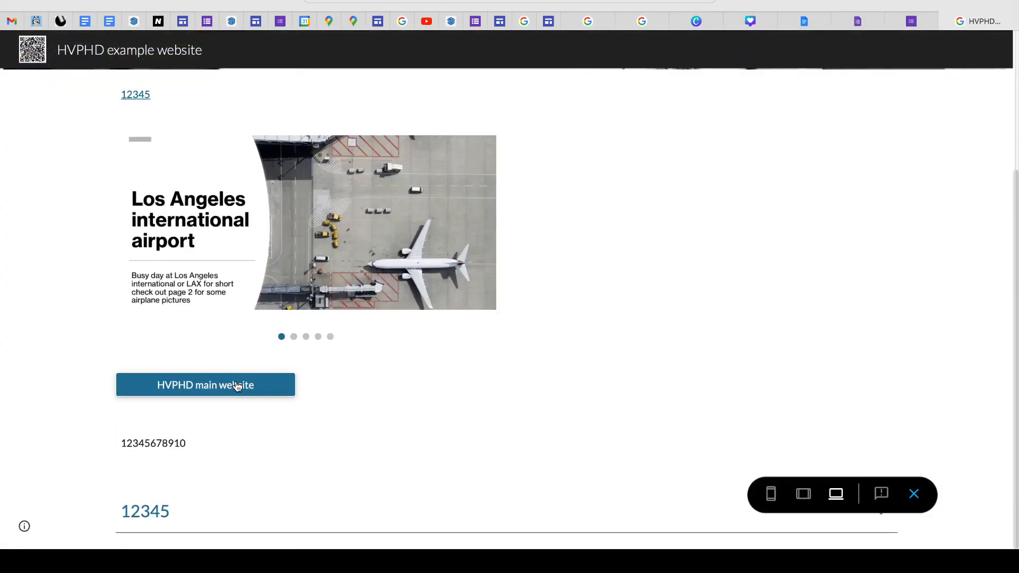
left_click(236, 384)
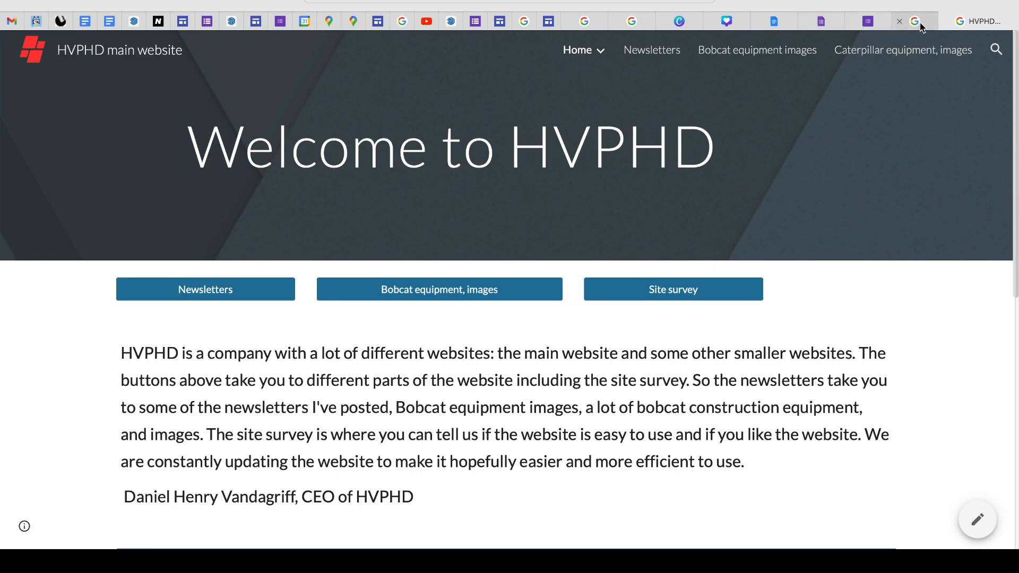
left_click(902, 18)
left_click(918, 494)
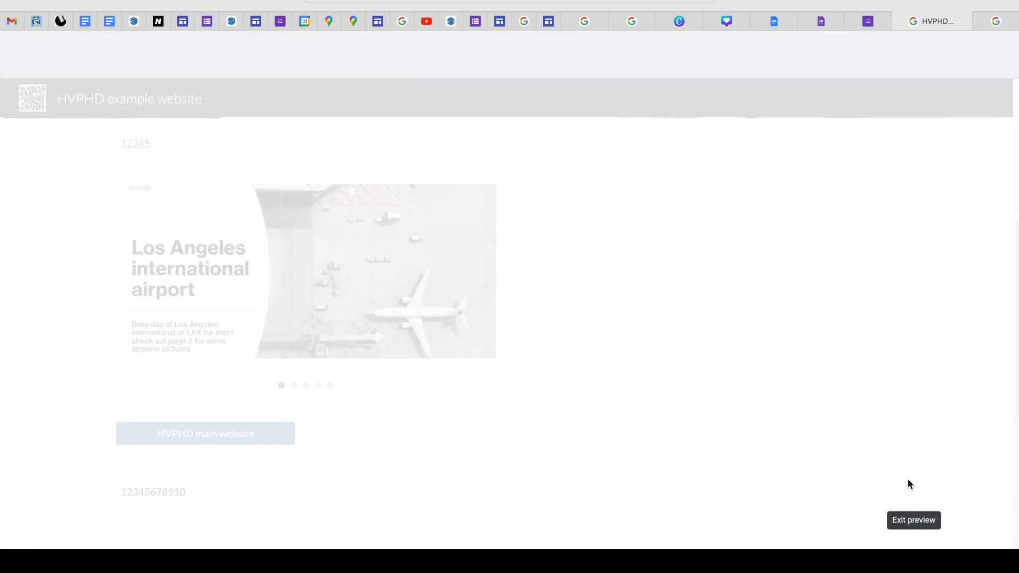
- Insert a divider below the HVPHD main website button and a spacer beneath it, reducing the spacer's height
scroll(889, 448, "down", 1)
left_click(889, 447)
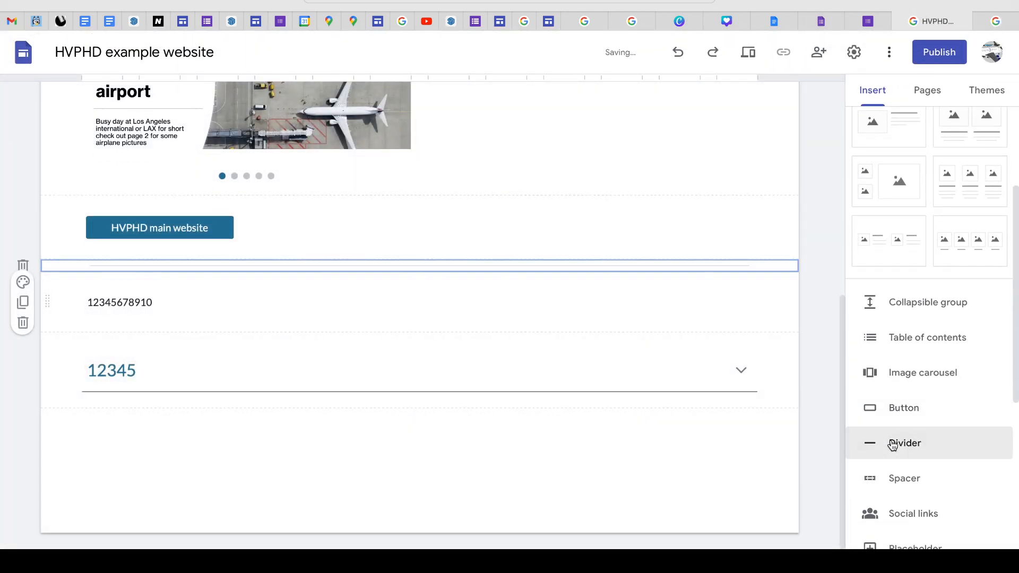
left_click(364, 250)
left_click(370, 265)
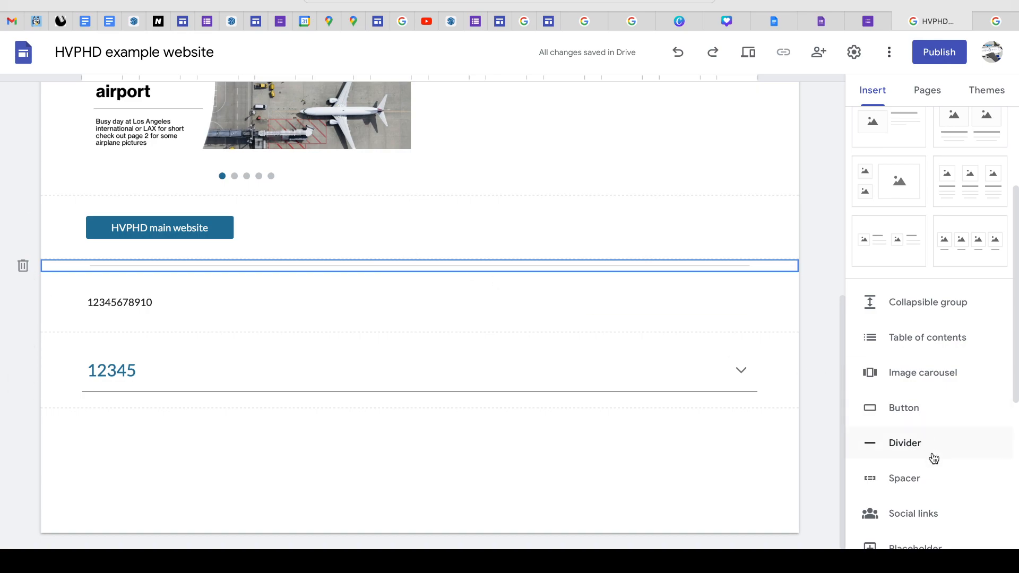
left_click(889, 480)
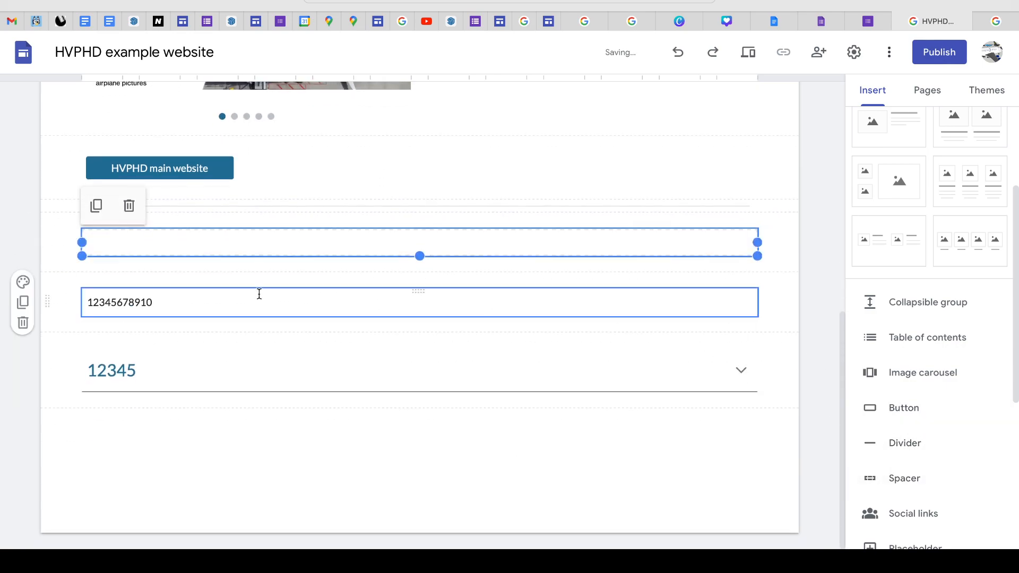
left_click_drag(421, 257, 438, 199)
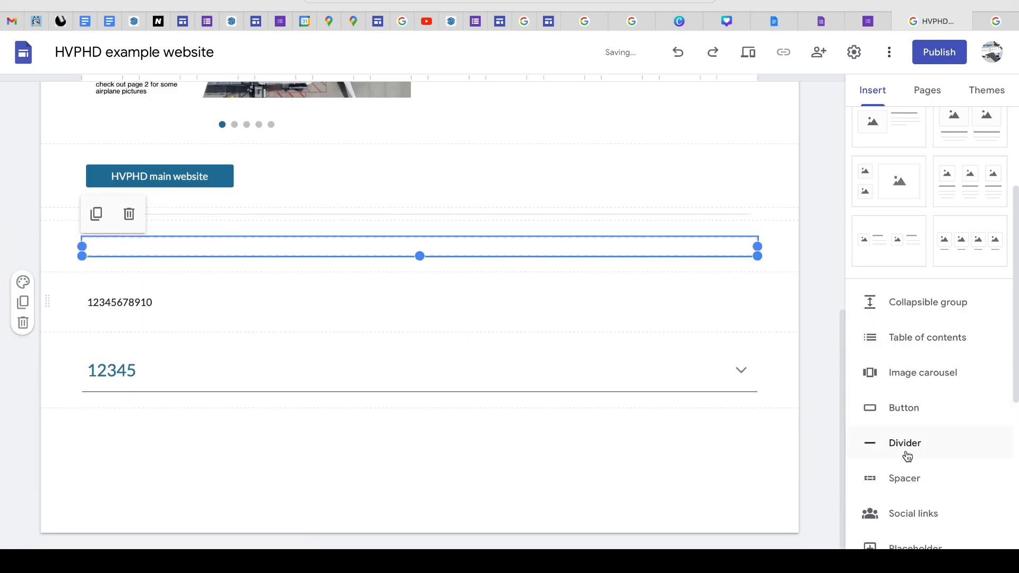
- View the social media links form and close it without adding any links
left_click(928, 513)
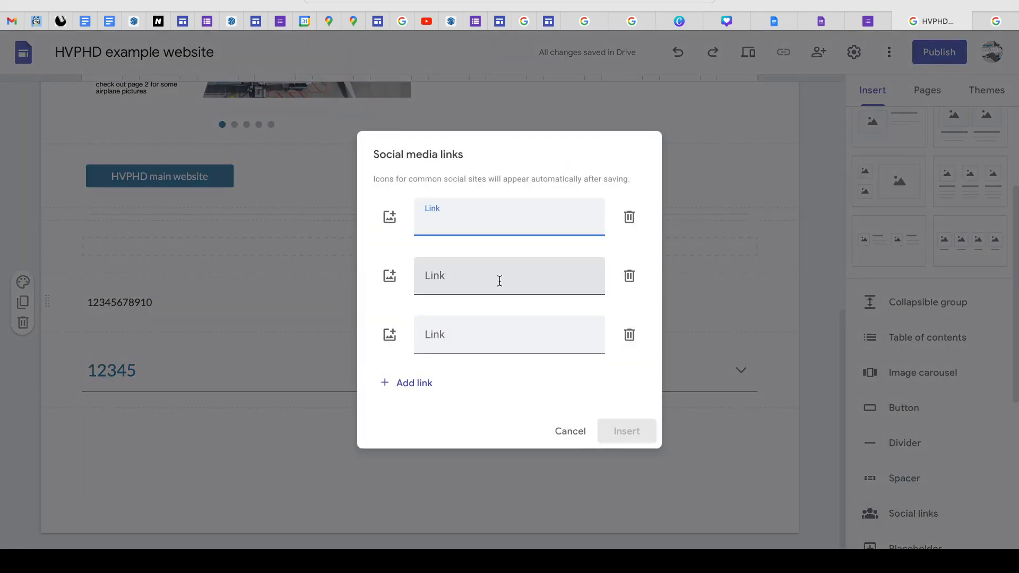
left_click(571, 432)
- Start inserting a YouTube video and search for the channel owner's full name, correcting its spelling
scroll(904, 434, "down", 1)
scroll(912, 446, "down", 3)
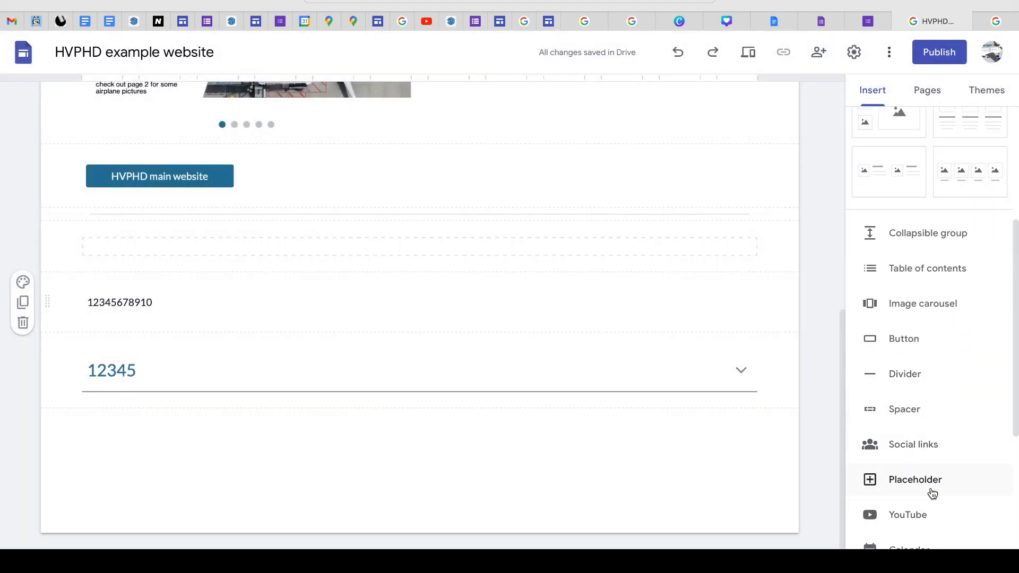
scroll(928, 491, "down", 2)
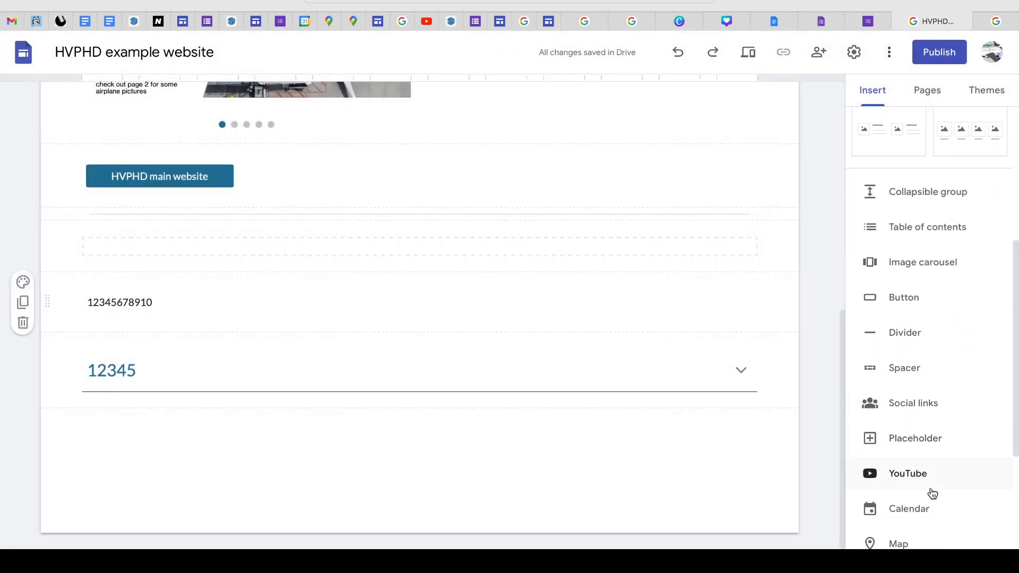
left_click(904, 478)
left_click(332, 163)
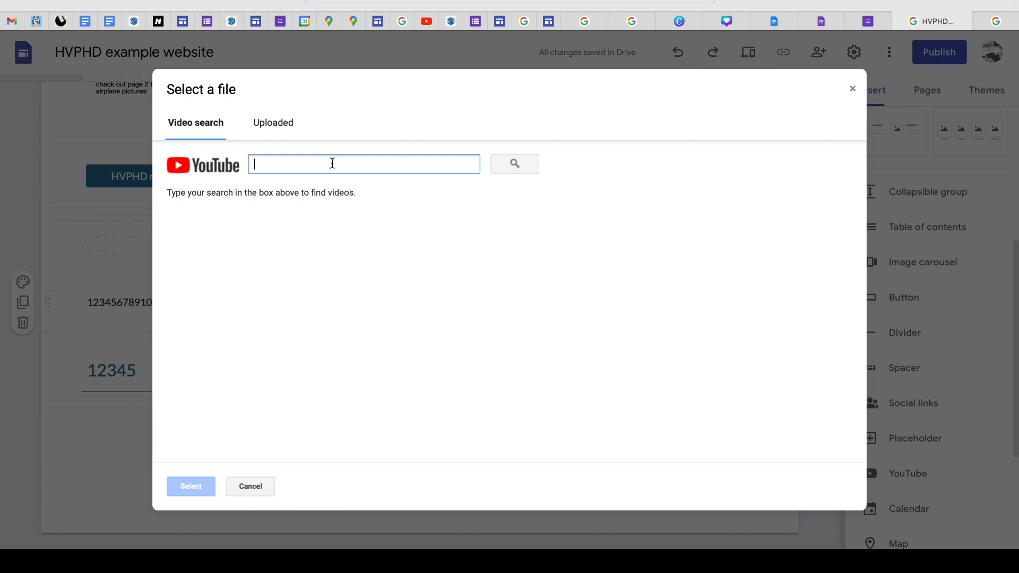
type("Vandergriff")
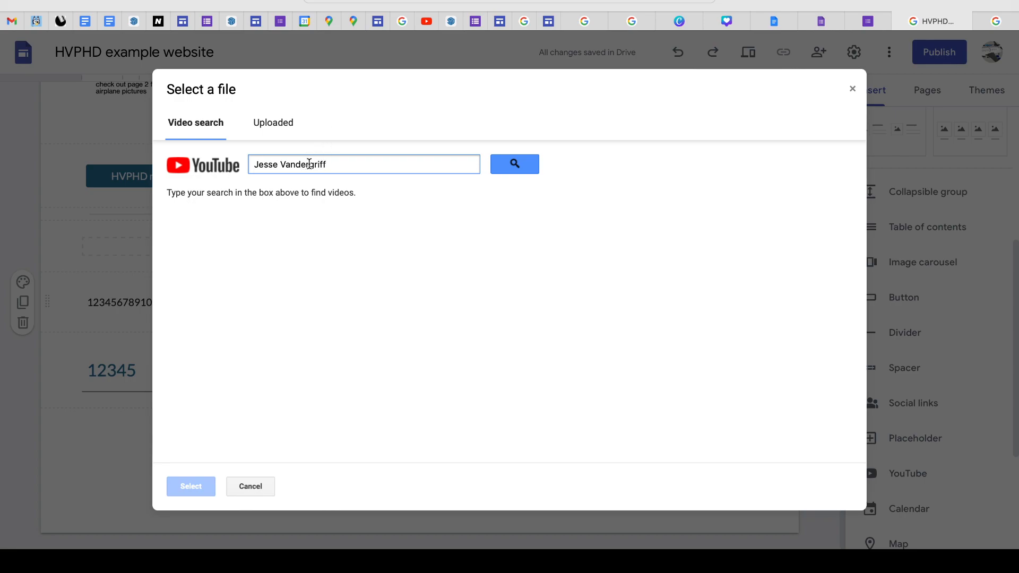
key("BackSpace")
key("BackSpace")
type("a")
key("BackSpace")
type("i")
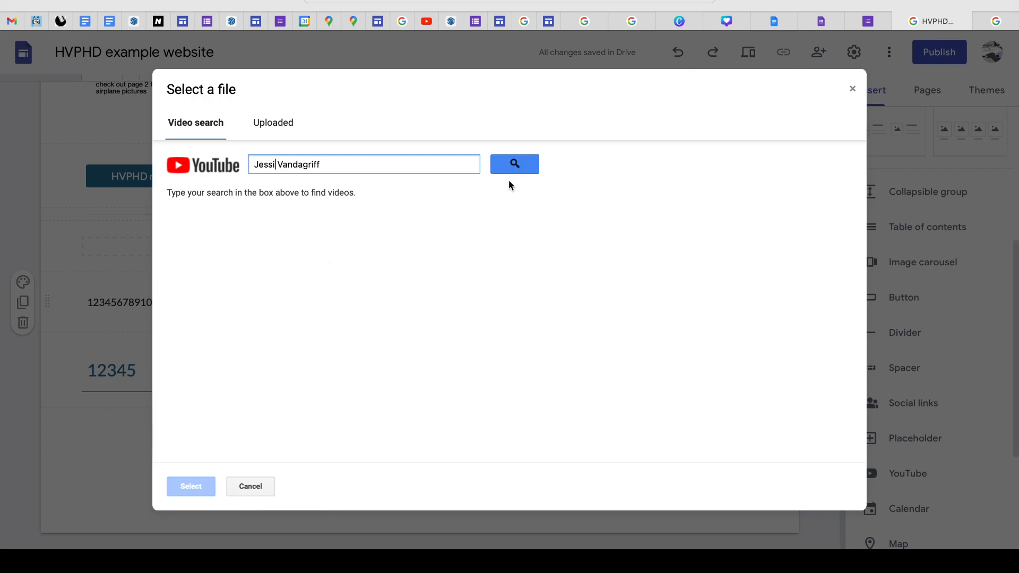
left_click(514, 163)
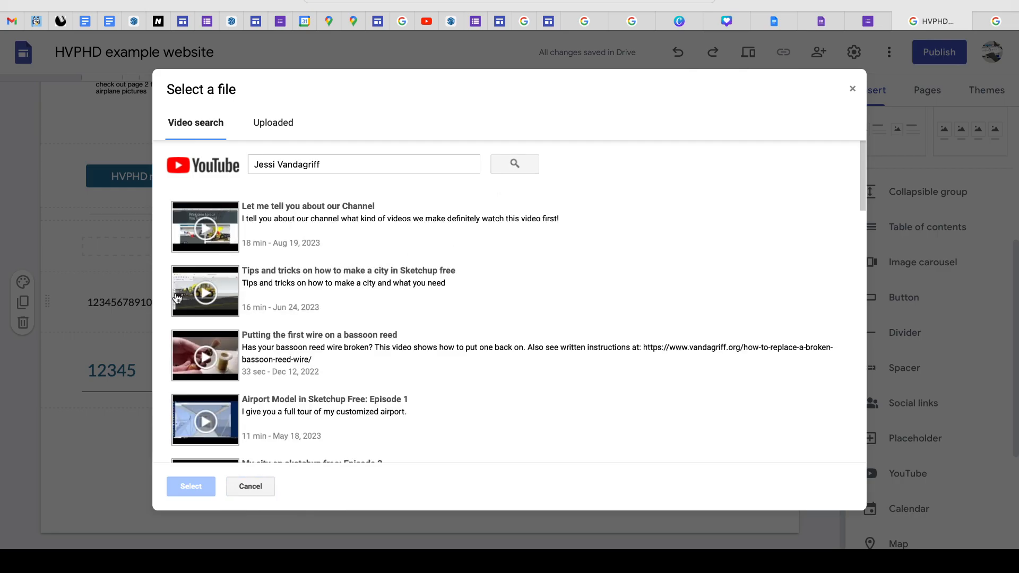
- Look through the list of YouTube videos found and return to its beginning
scroll(206, 348, "down", 3)
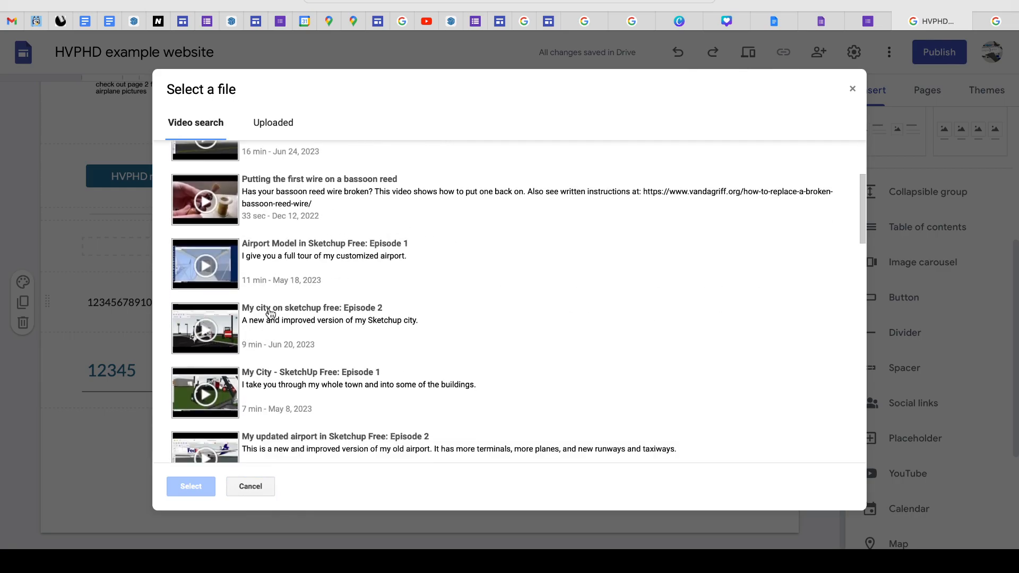
scroll(281, 340, "down", 4)
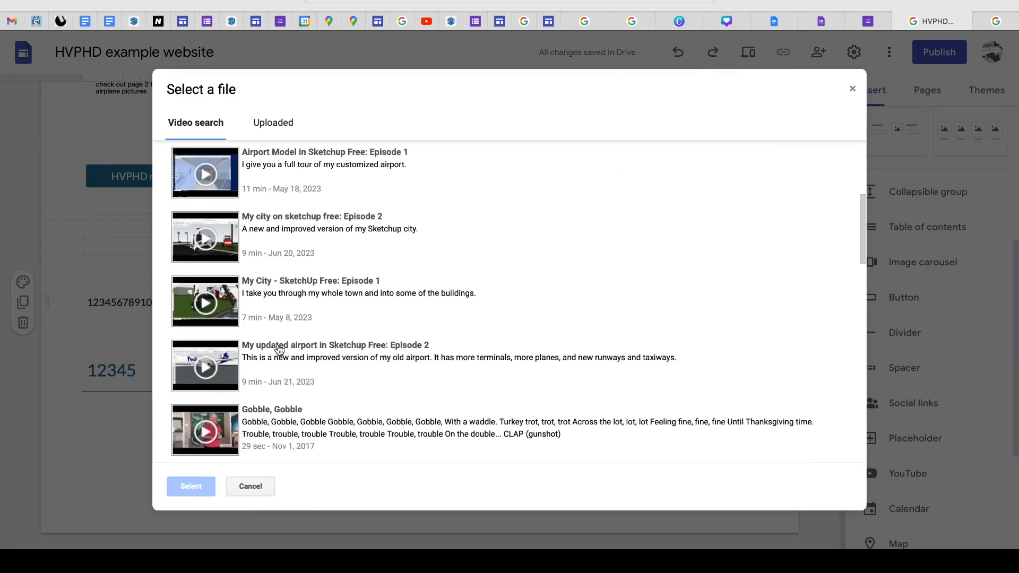
scroll(280, 351, "up", 7)
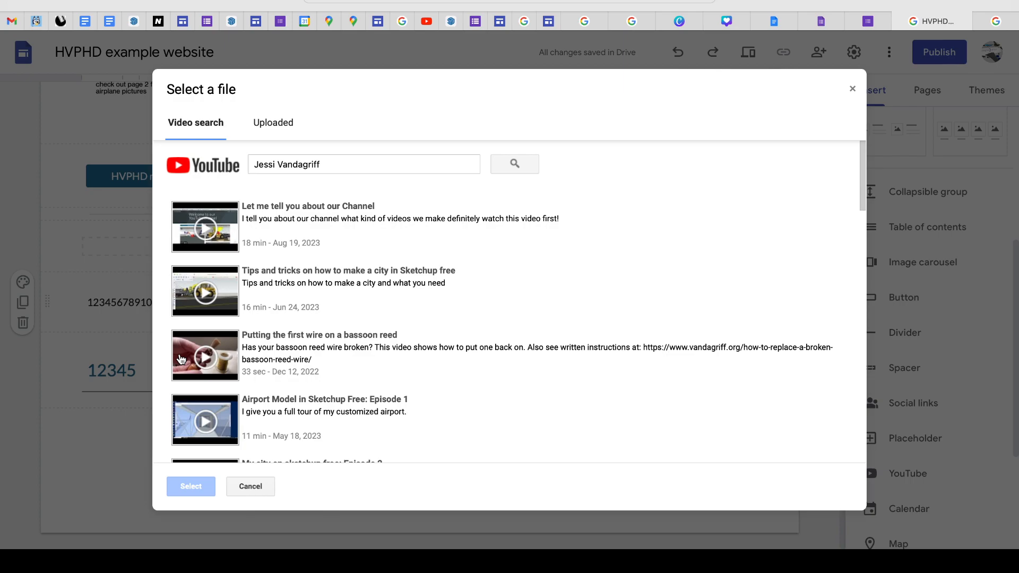
scroll(284, 371, "down", 1)
scroll(284, 370, "down", 8)
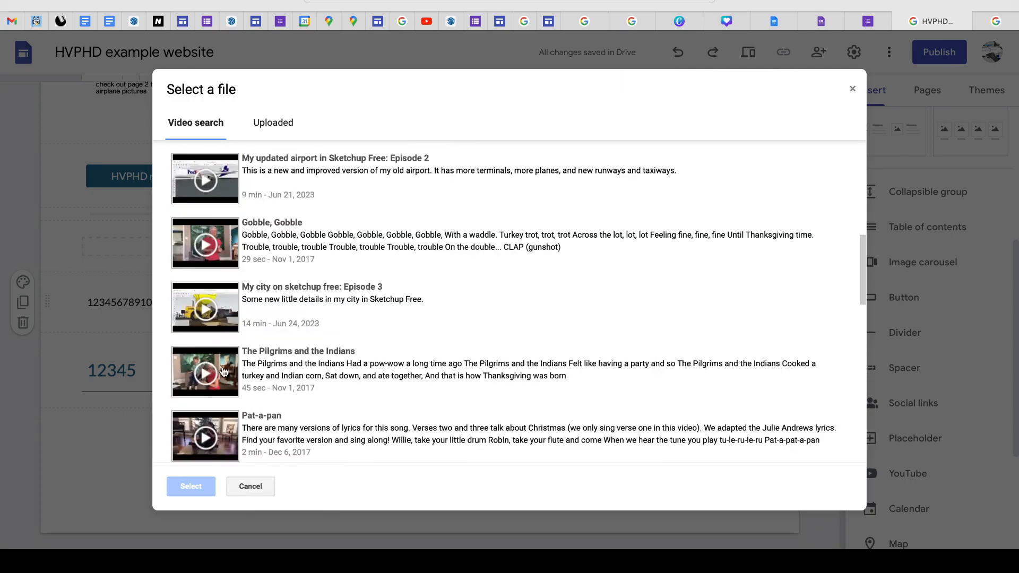
scroll(307, 364, "down", 4)
scroll(303, 364, "up", 2)
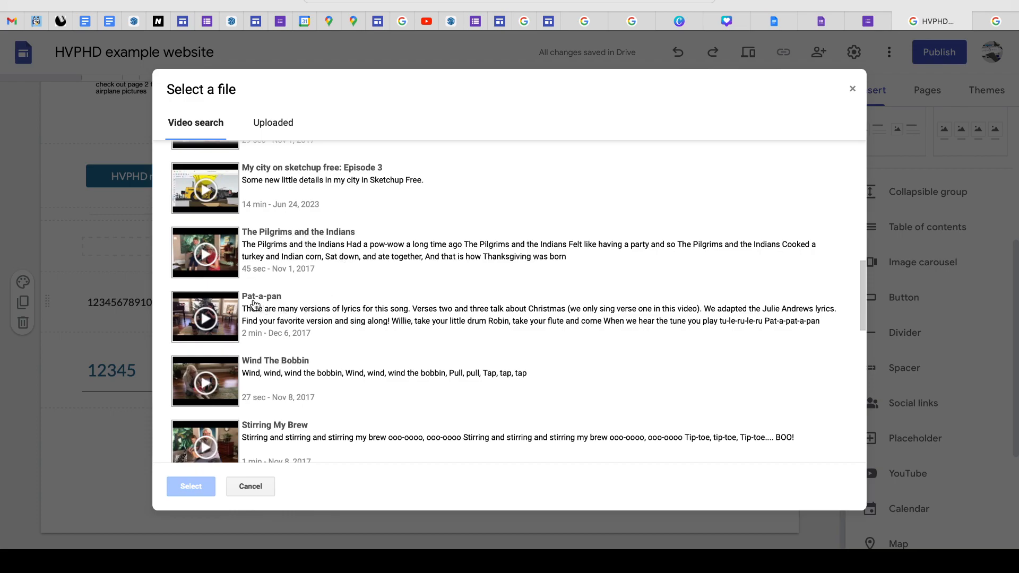
scroll(304, 349, "down", 1)
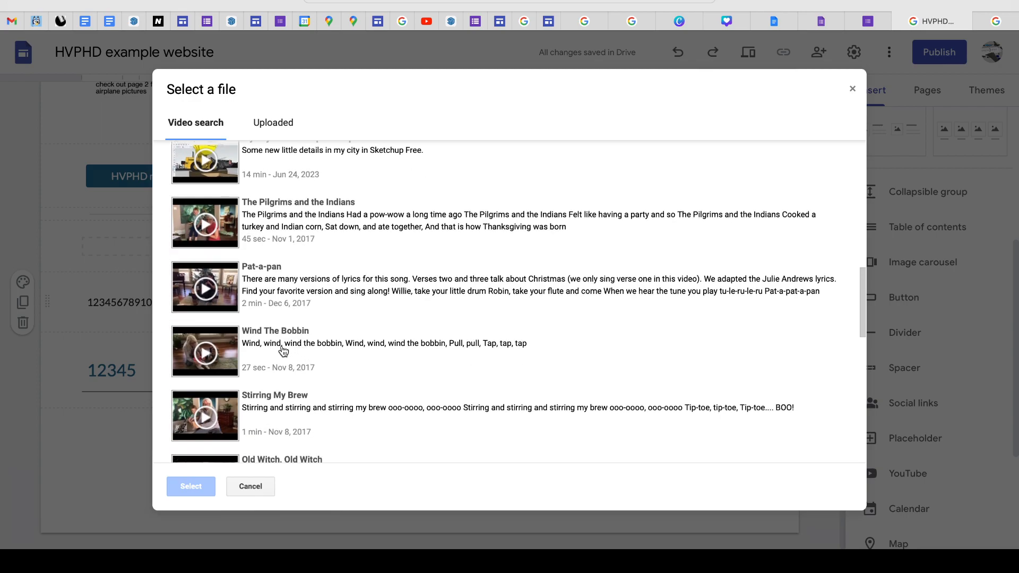
scroll(336, 348, "down", 2)
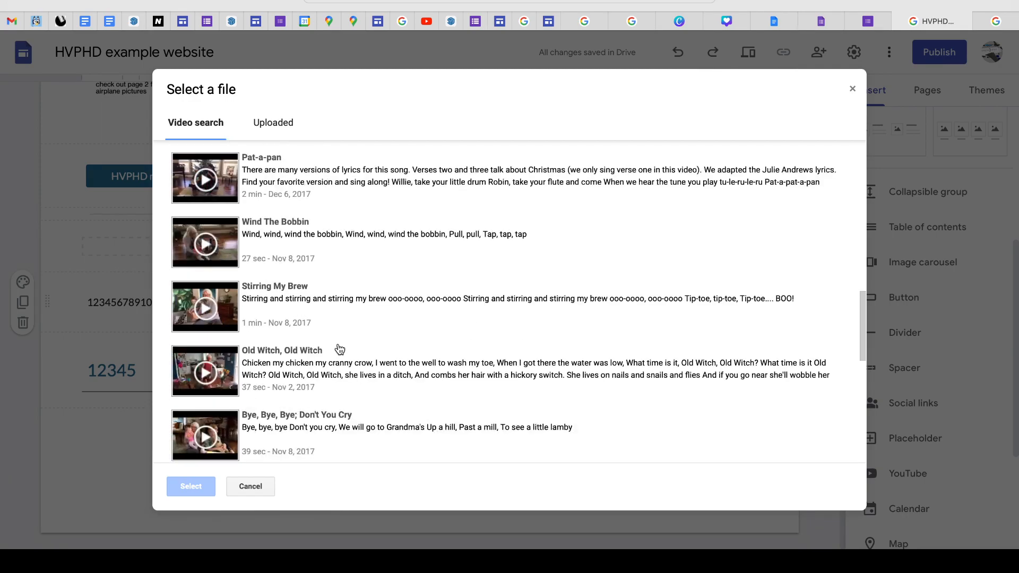
scroll(341, 351, "down", 1)
scroll(341, 350, "down", 1)
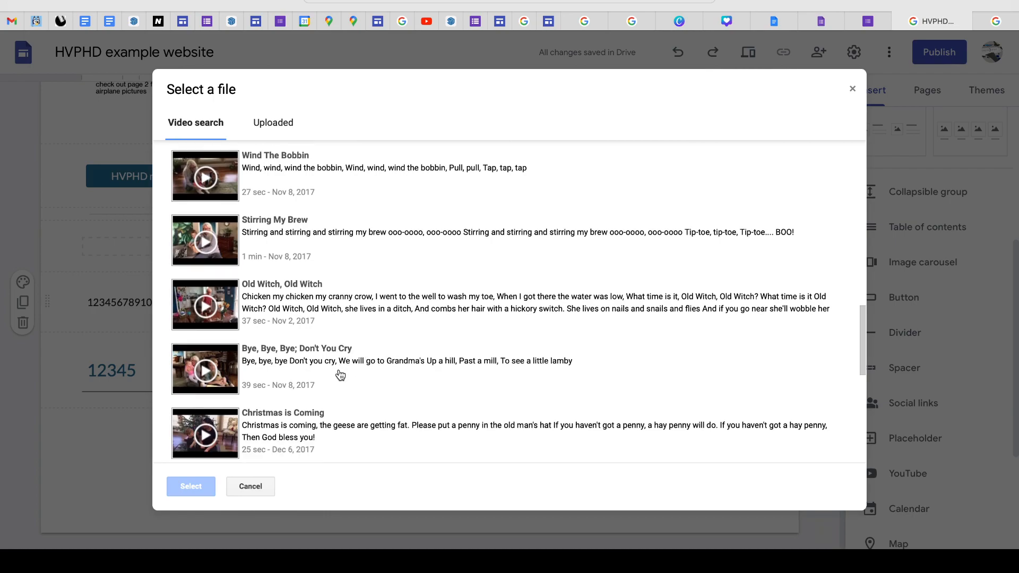
scroll(340, 375, "down", 2)
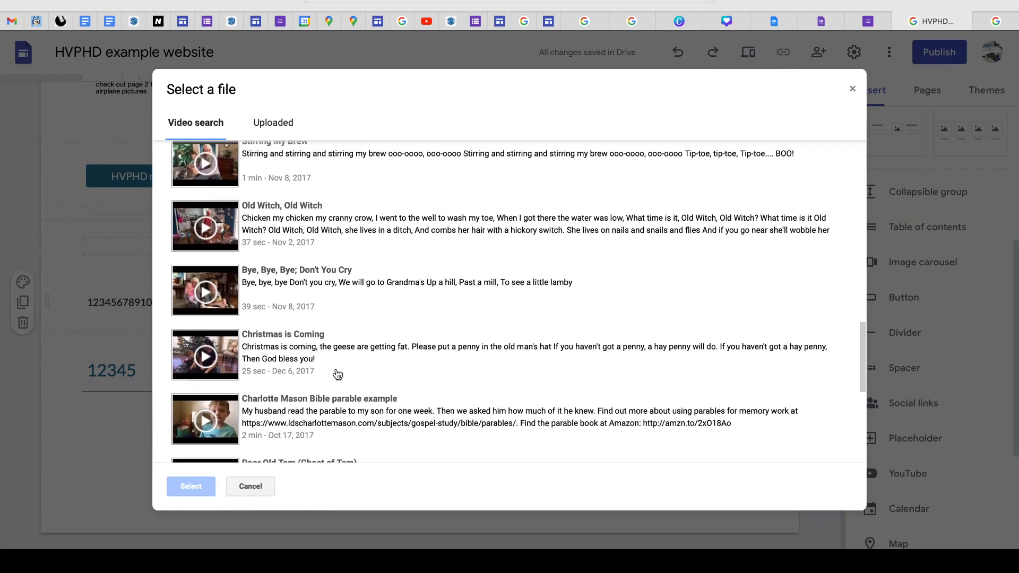
scroll(338, 374, "down", 1)
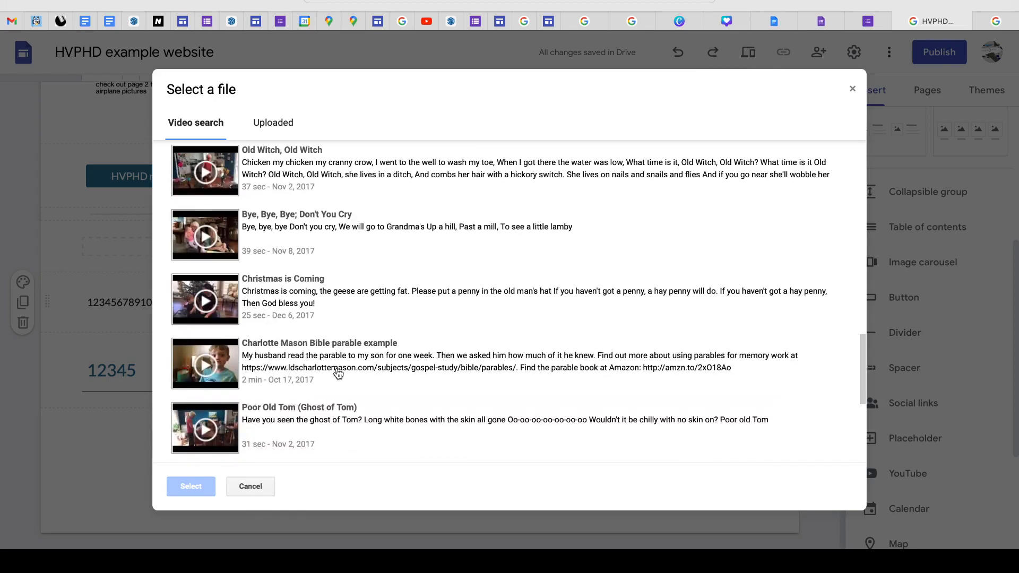
scroll(338, 374, "down", 1)
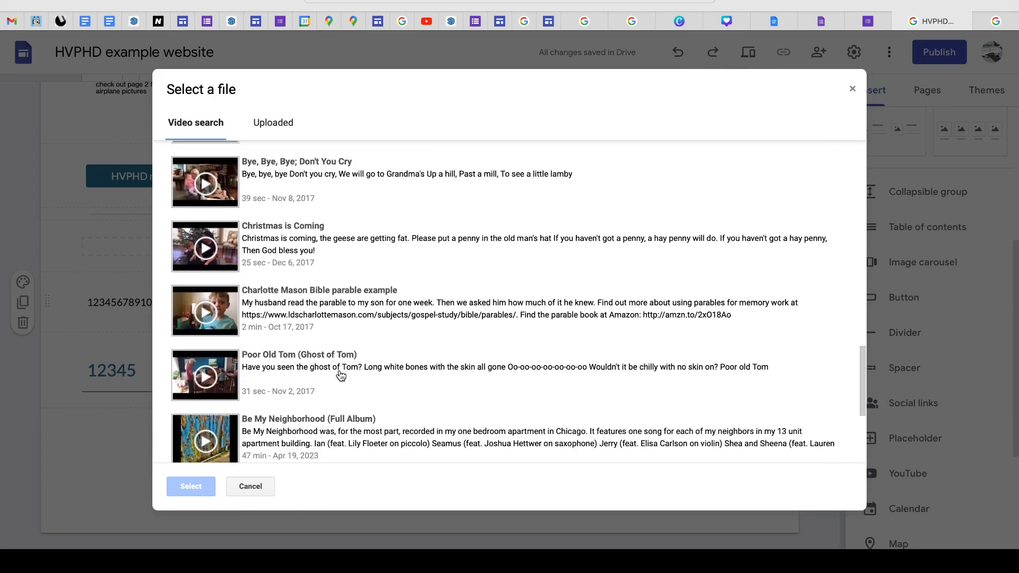
scroll(340, 375, "down", 1)
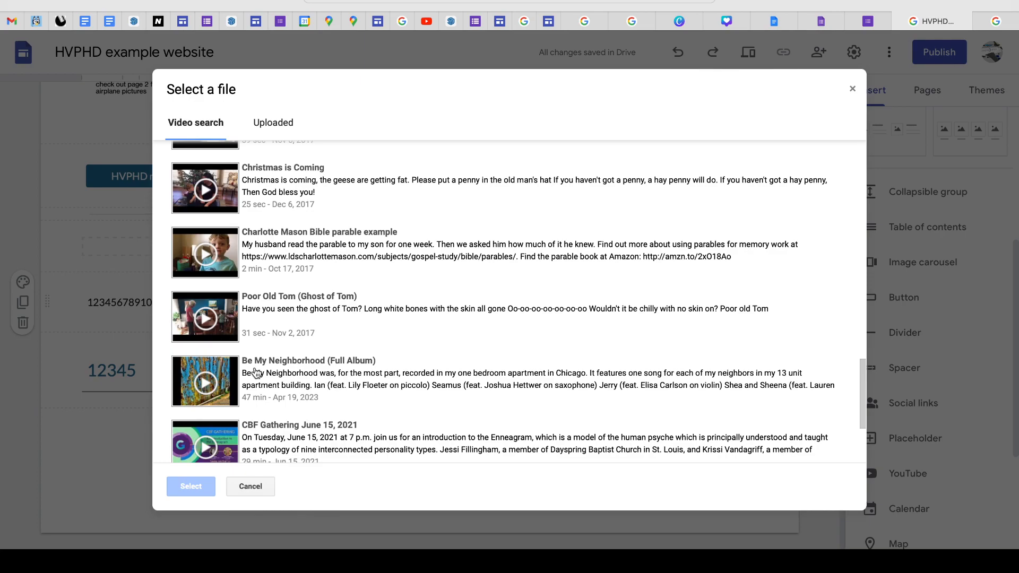
scroll(301, 379, "down", 3)
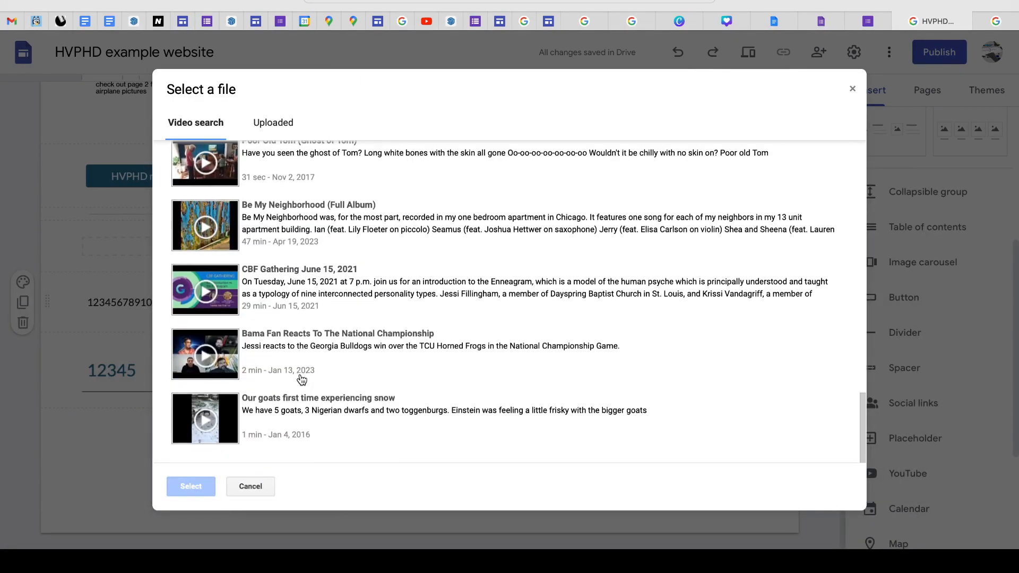
scroll(300, 377, "up", 15)
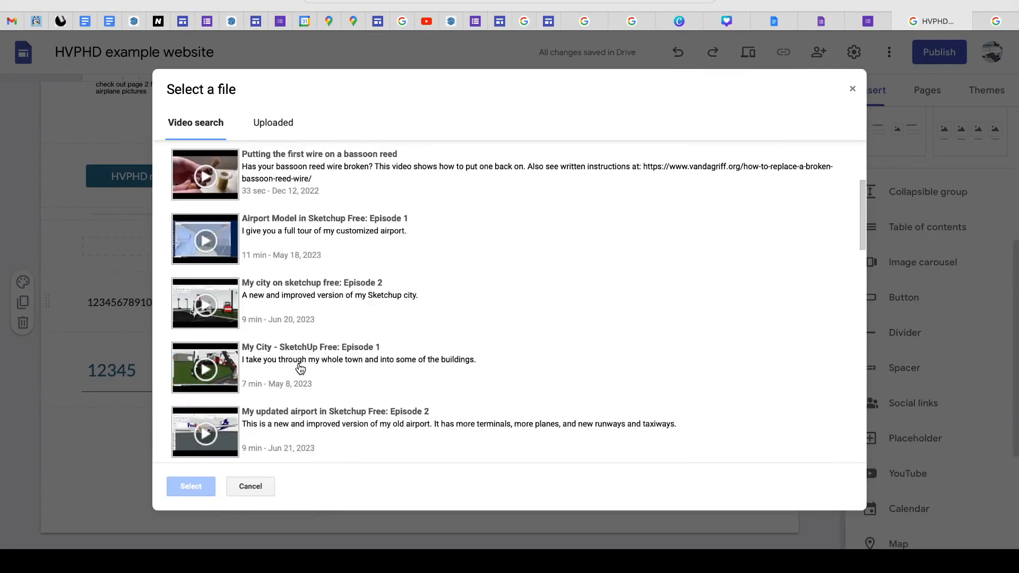
scroll(300, 368, "up", 4)
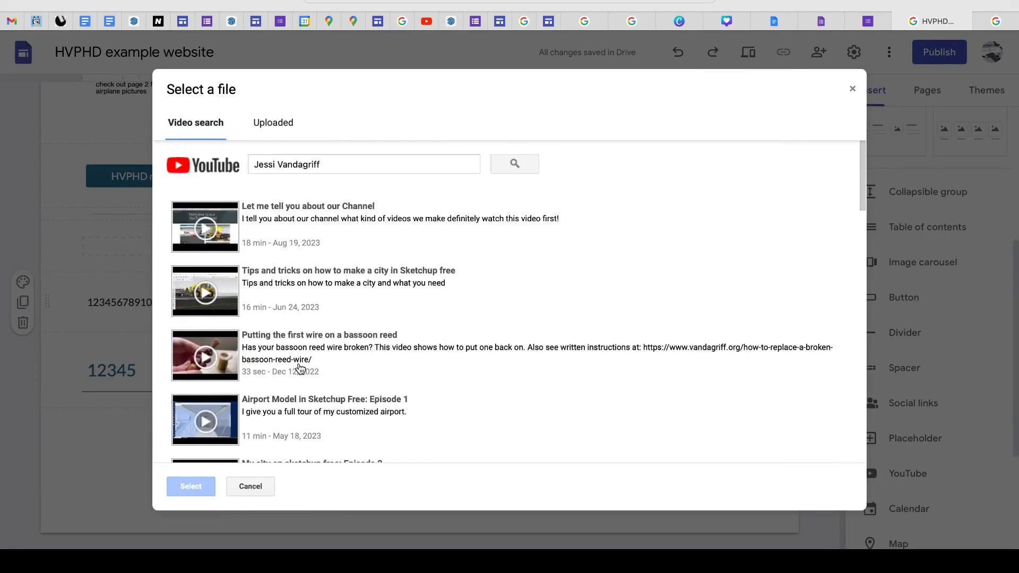
- Insert the YouTube video "Let me tell you about our Channel" below the spacer and check its placement on the page
left_click(215, 229)
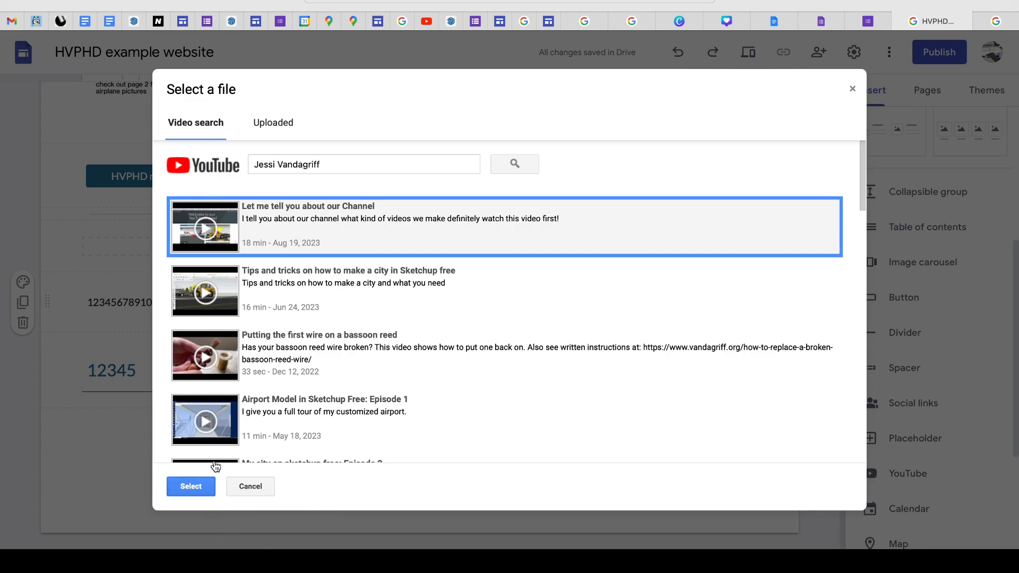
left_click(190, 486)
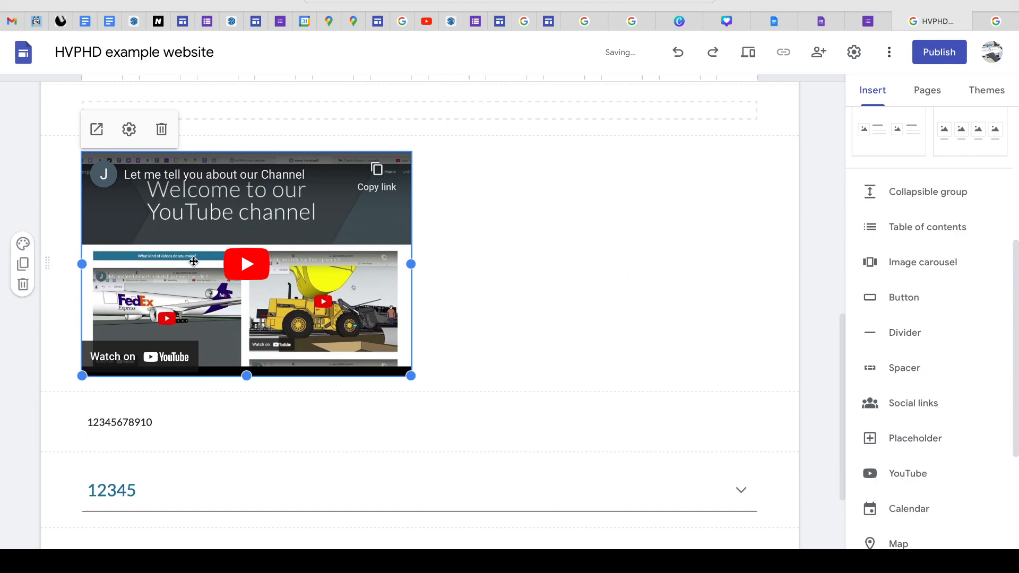
scroll(602, 393, "down", 3)
scroll(608, 400, "up", 5)
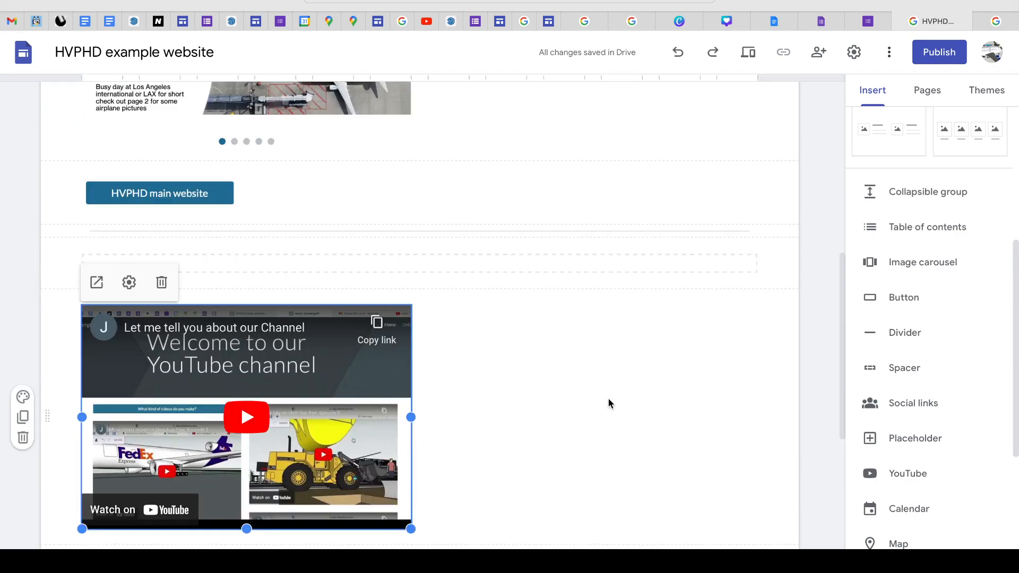
scroll(609, 406, "down", 5)
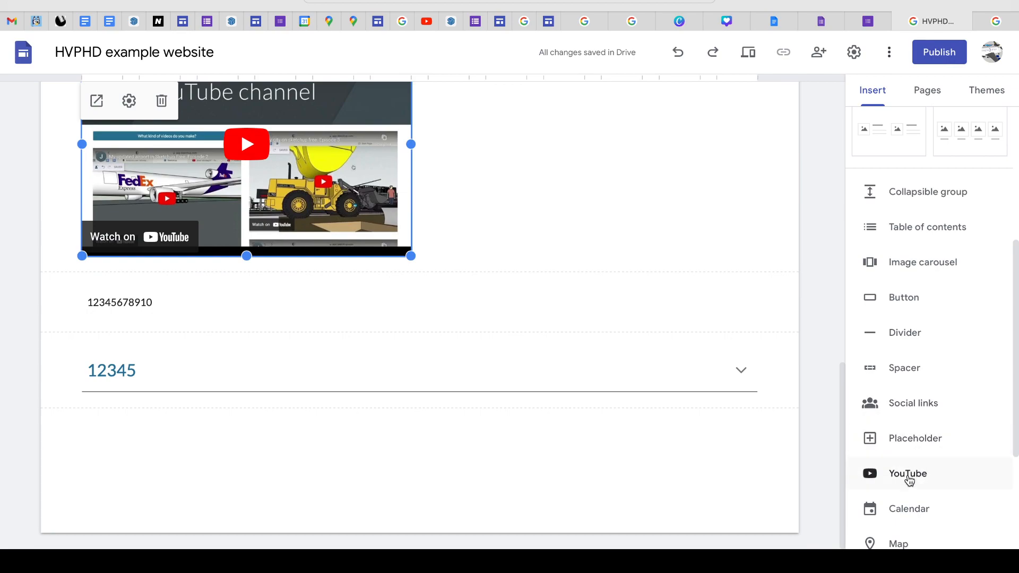
scroll(908, 477, "down", 2)
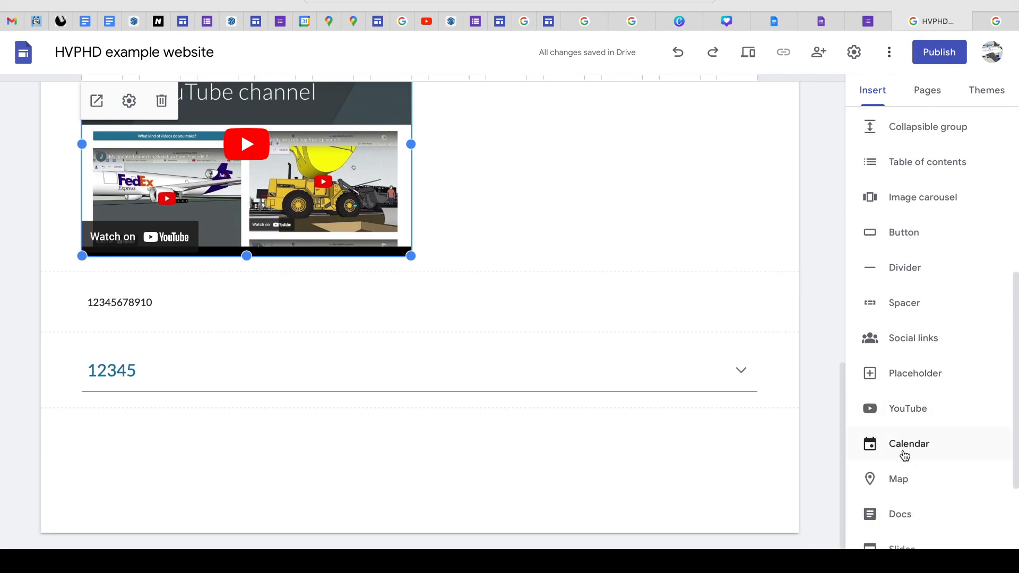
- Look through the remaining insertable components and open the list of charts available for the page
scroll(893, 496, "down", 1)
scroll(892, 499, "down", 1)
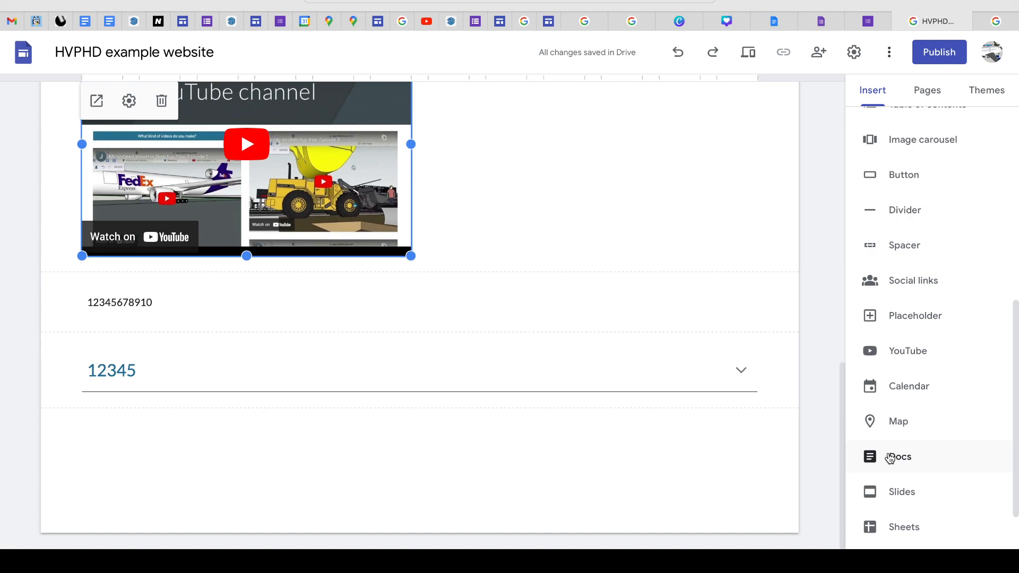
scroll(894, 519, "down", 2)
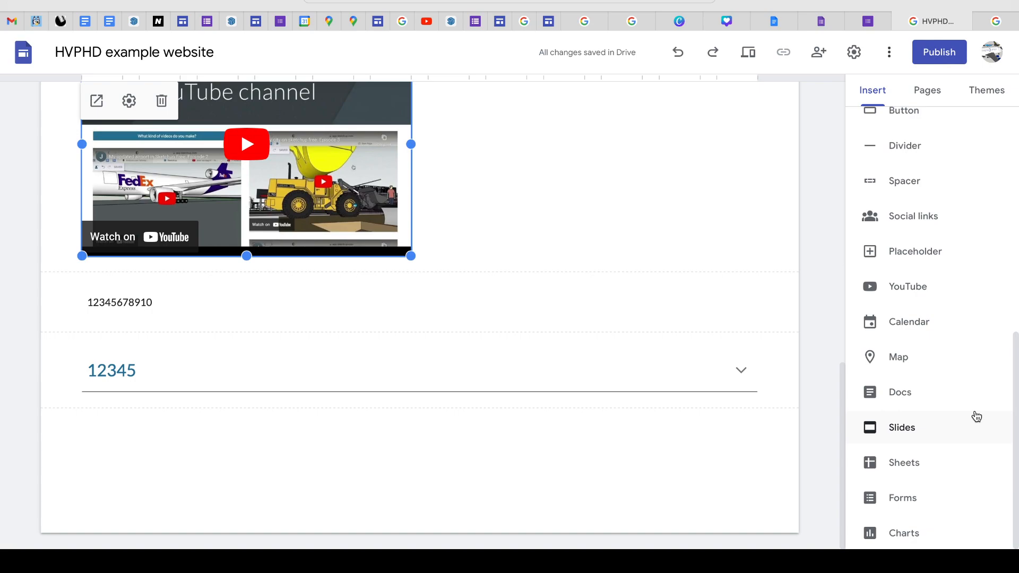
left_click(857, 532)
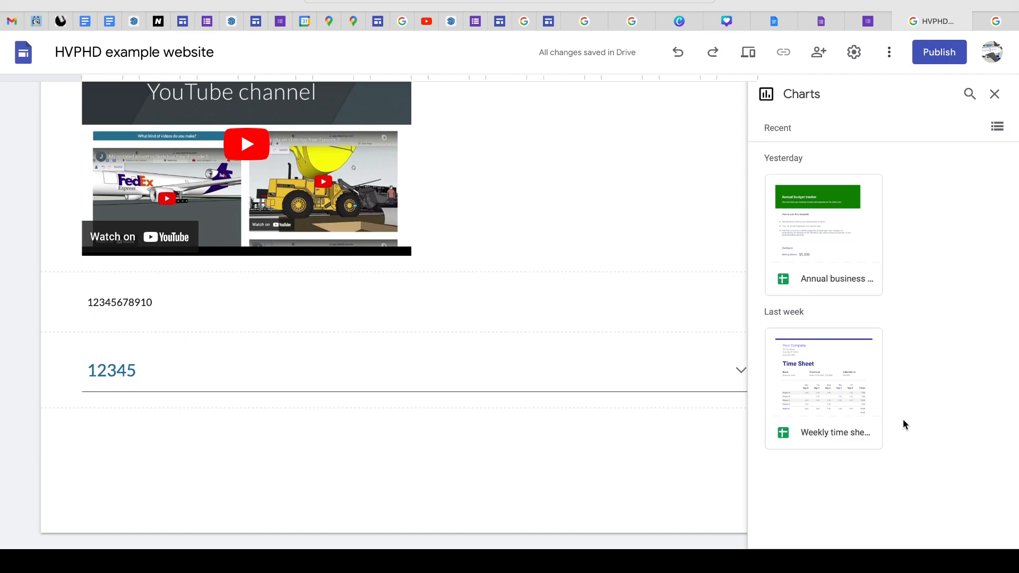
- Search the web for "Google charts" in a new browser tab and look over the Charts page on Google for Developers
left_click(979, 3)
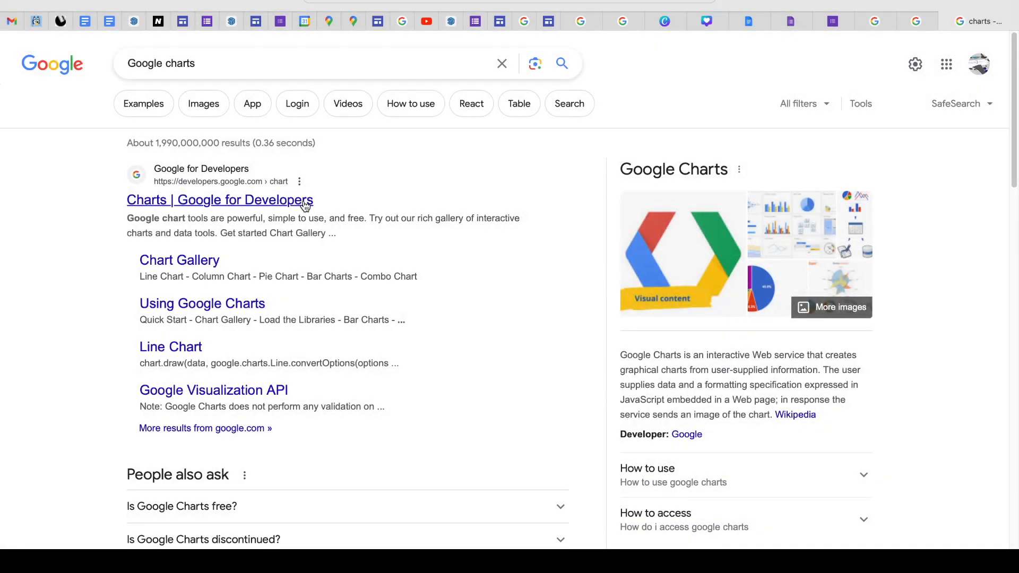
left_click(306, 206)
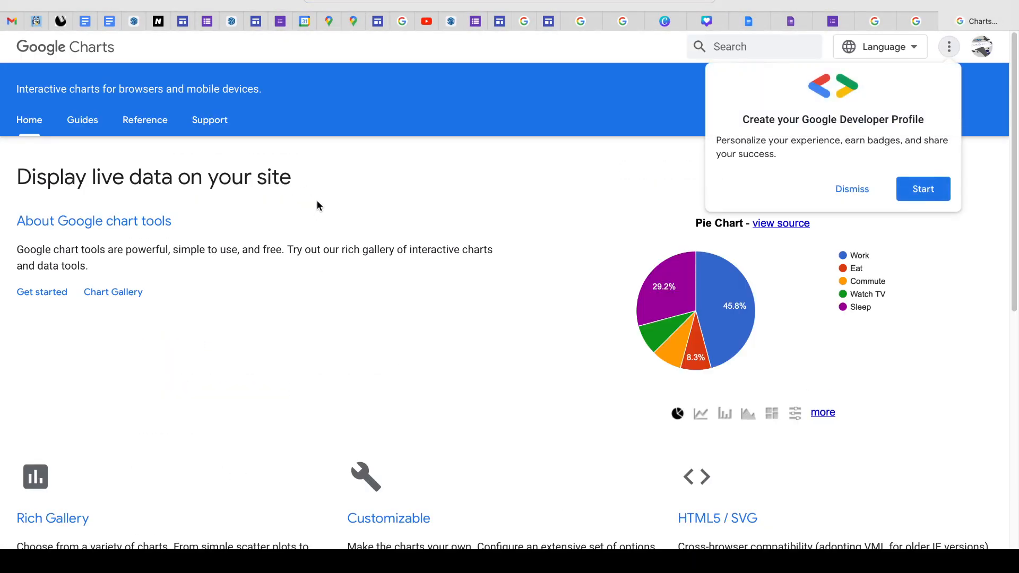
scroll(446, 303, "down", 1)
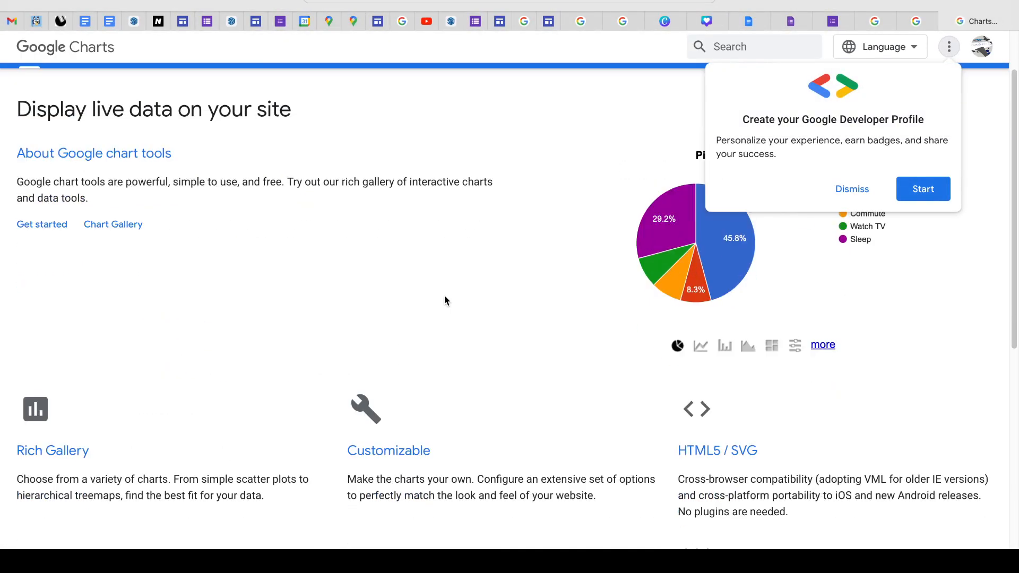
scroll(445, 298, "up", 1)
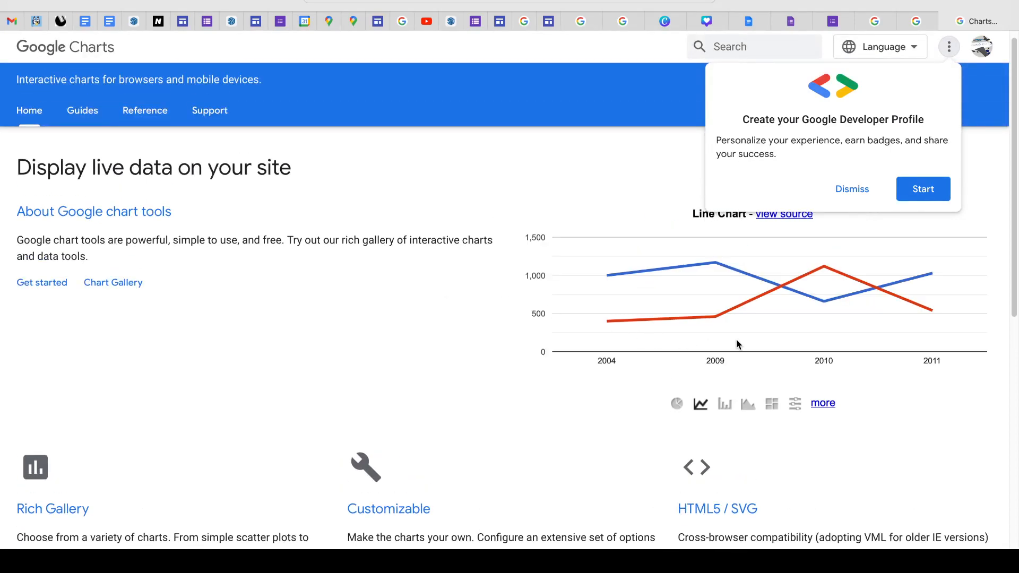
- Display the pie chart example on the Google Charts page and examine it and the feature overview below
left_click(679, 405)
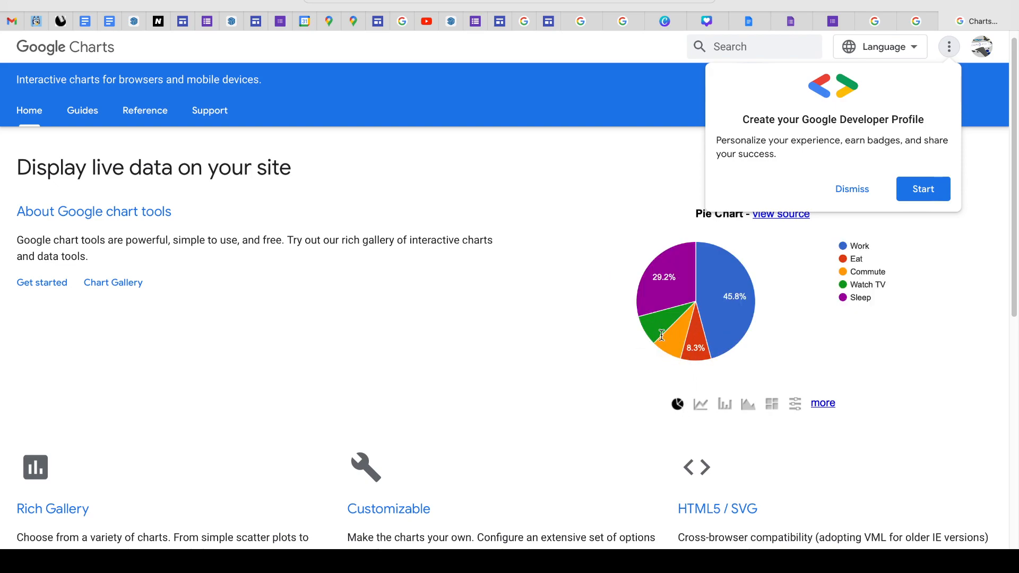
mouse_move(656, 331)
mouse_move(673, 271)
left_click_drag(676, 278, 614, 266)
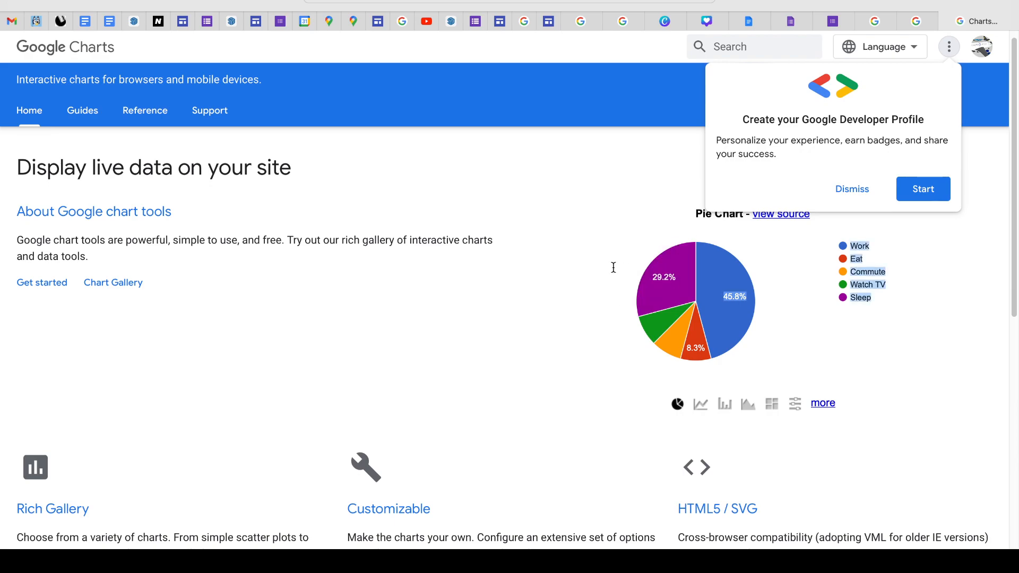
scroll(574, 413, "down", 8)
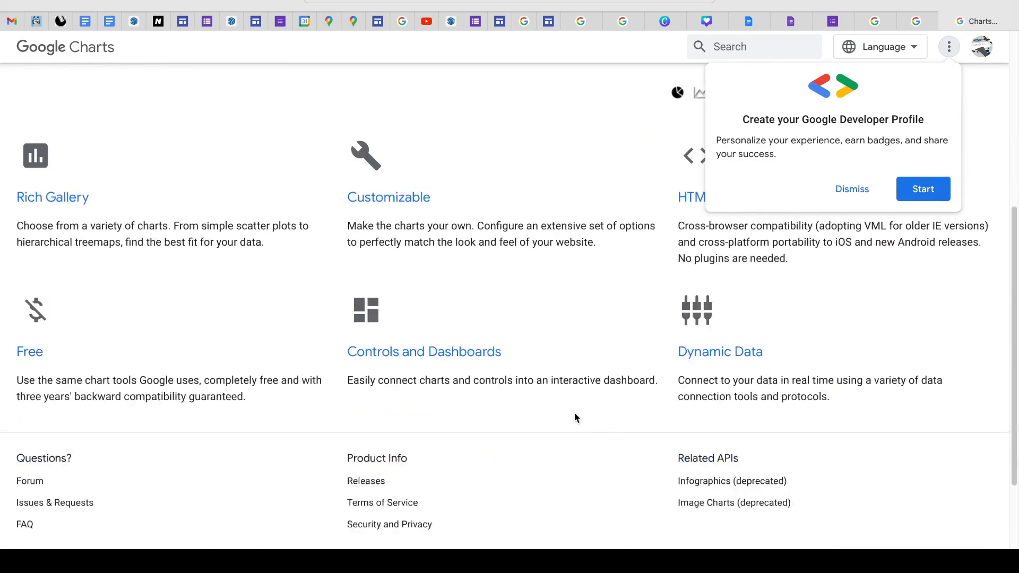
scroll(574, 412, "up", 8)
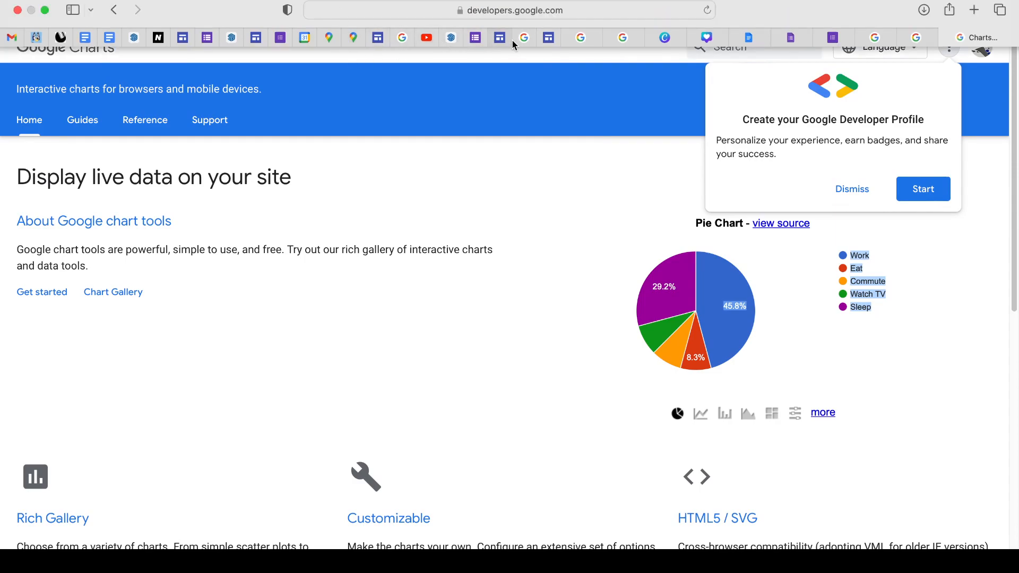
- Return to the HVPHD example website editor and close the charts list without inserting a chart
left_click(552, 46)
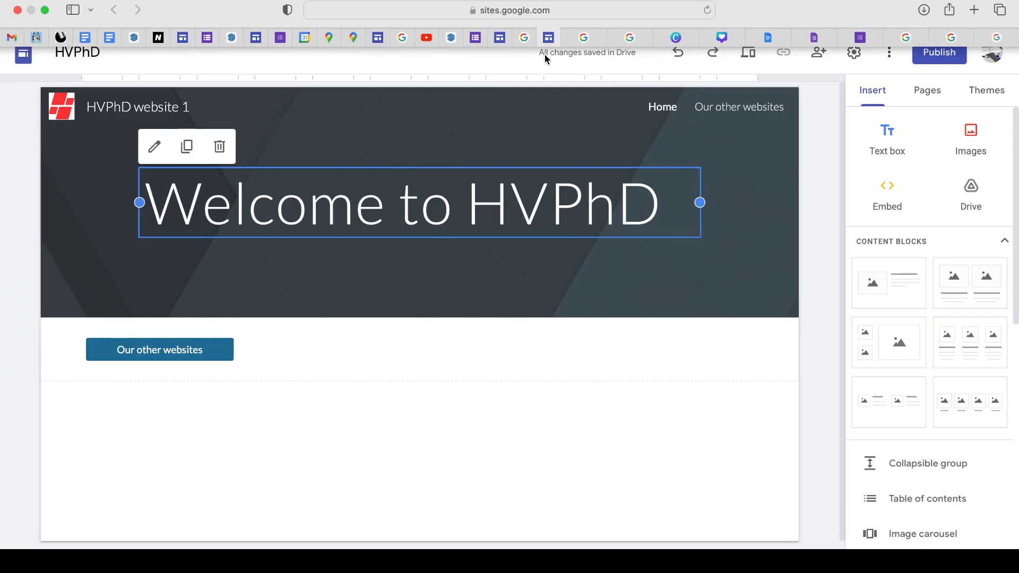
left_click(708, 38)
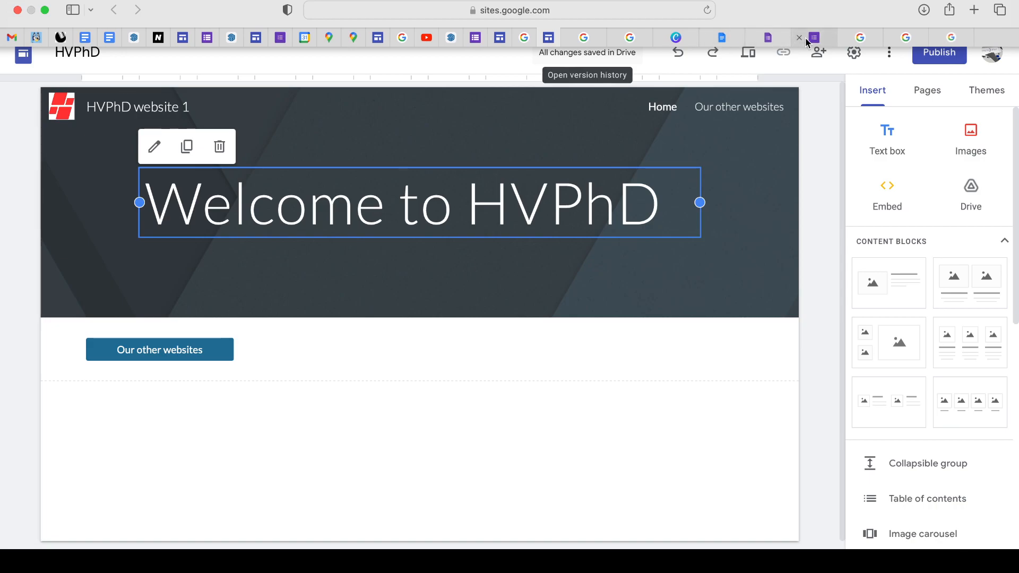
left_click(909, 43)
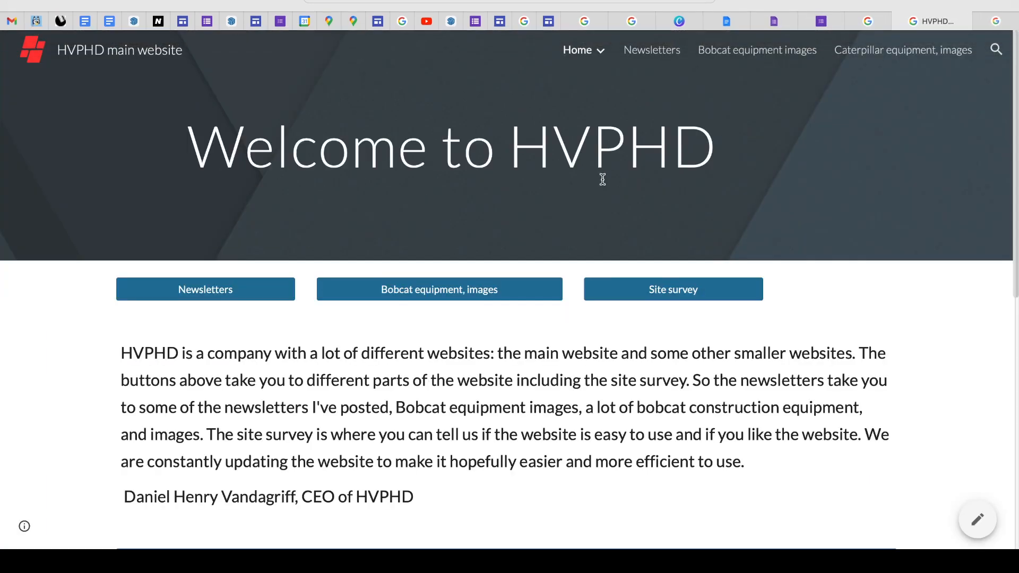
left_click(889, 20)
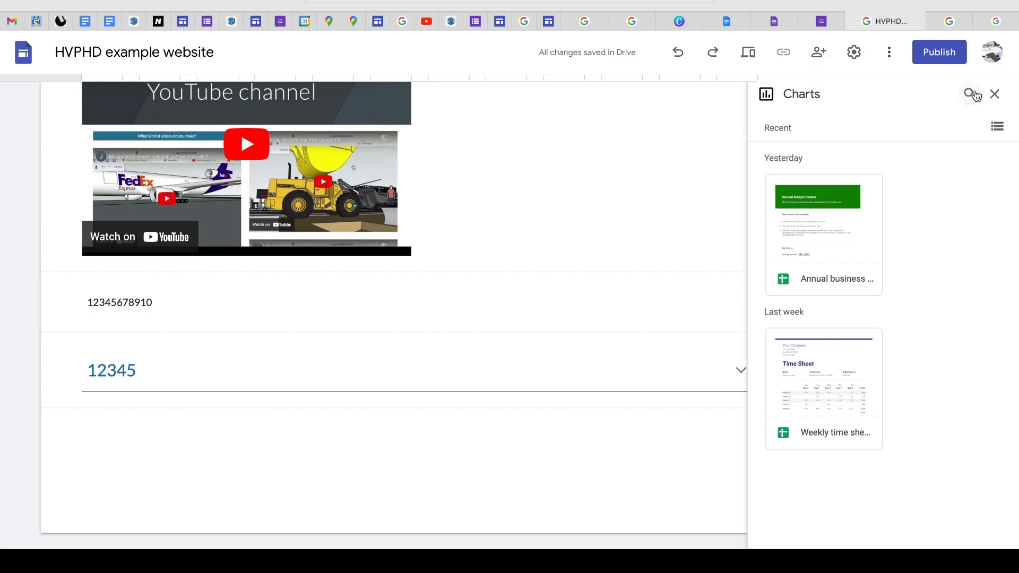
left_click(994, 95)
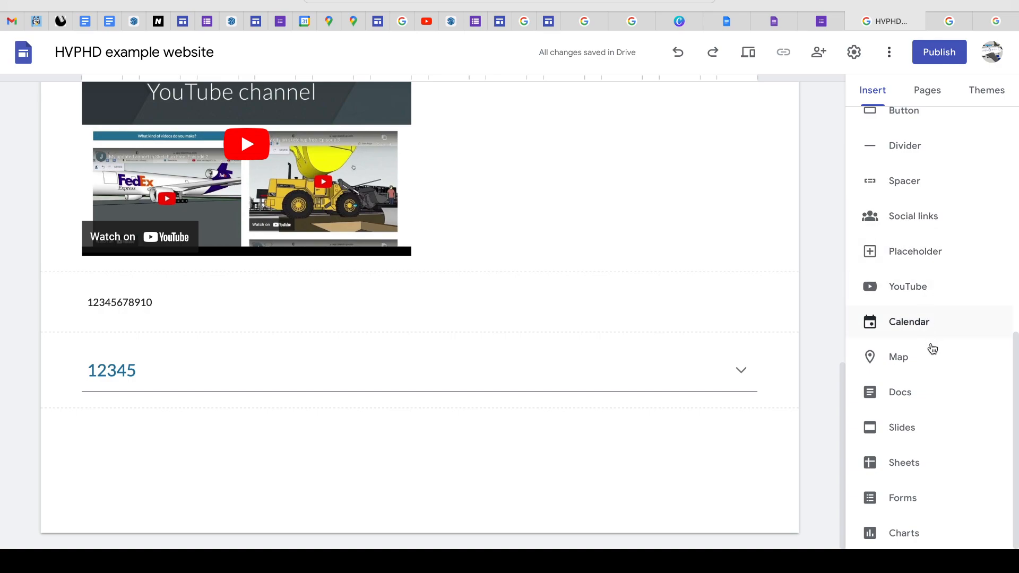
- Add a new page named 12345 to the website
scroll(929, 497, "up", 8)
scroll(932, 499, "up", 1)
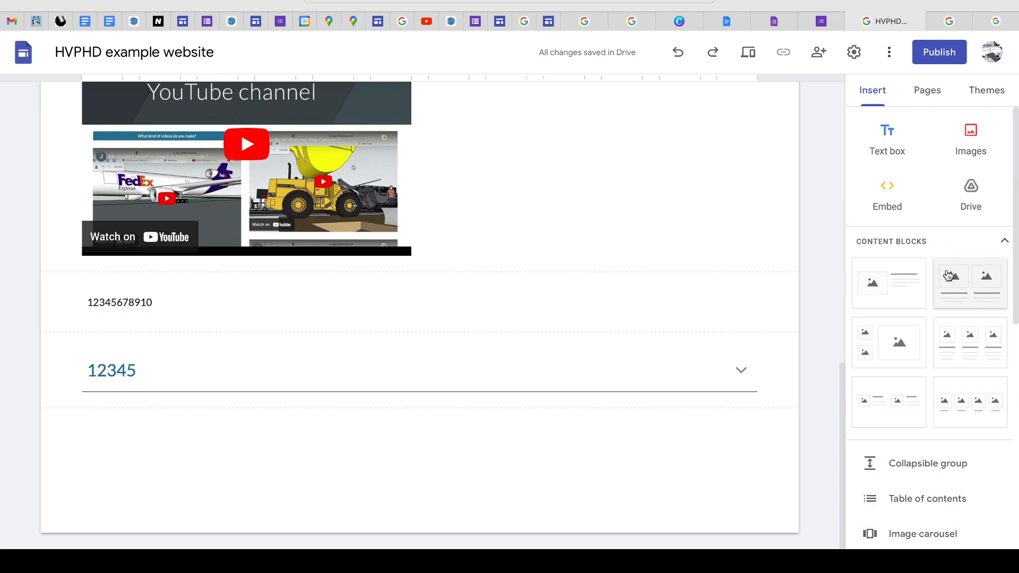
scroll(623, 270, "up", 15)
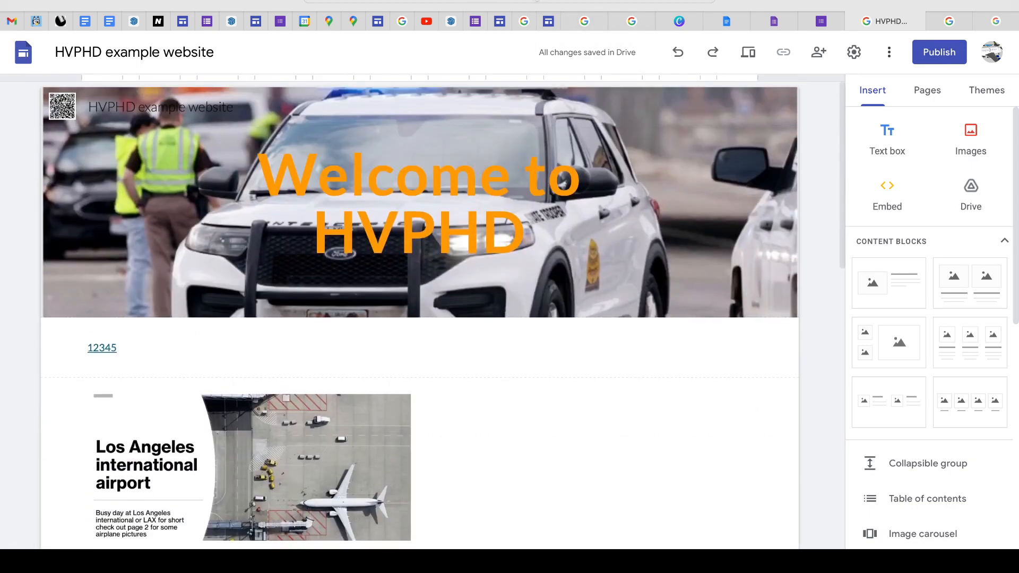
left_click(925, 93)
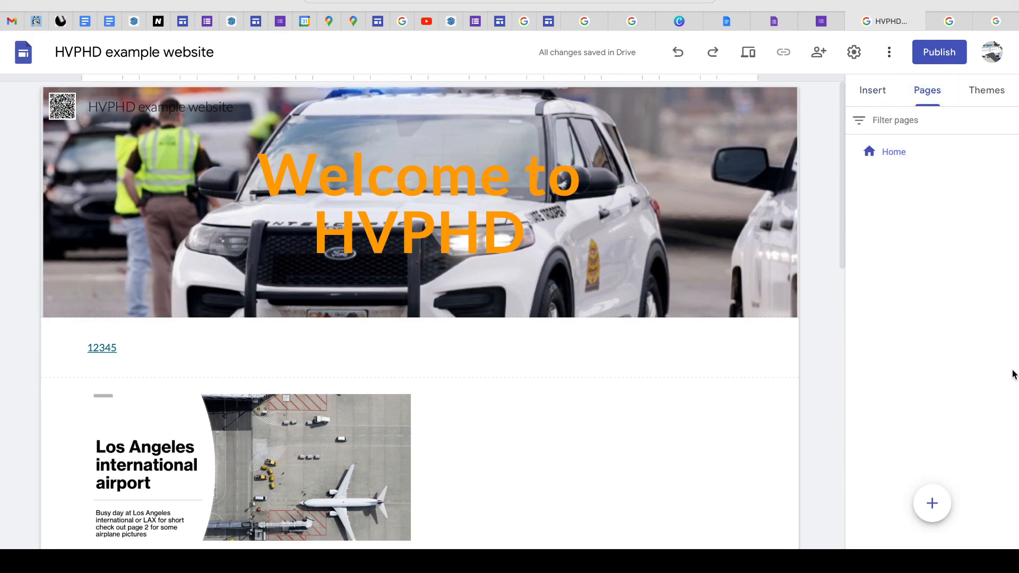
mouse_move(932, 503)
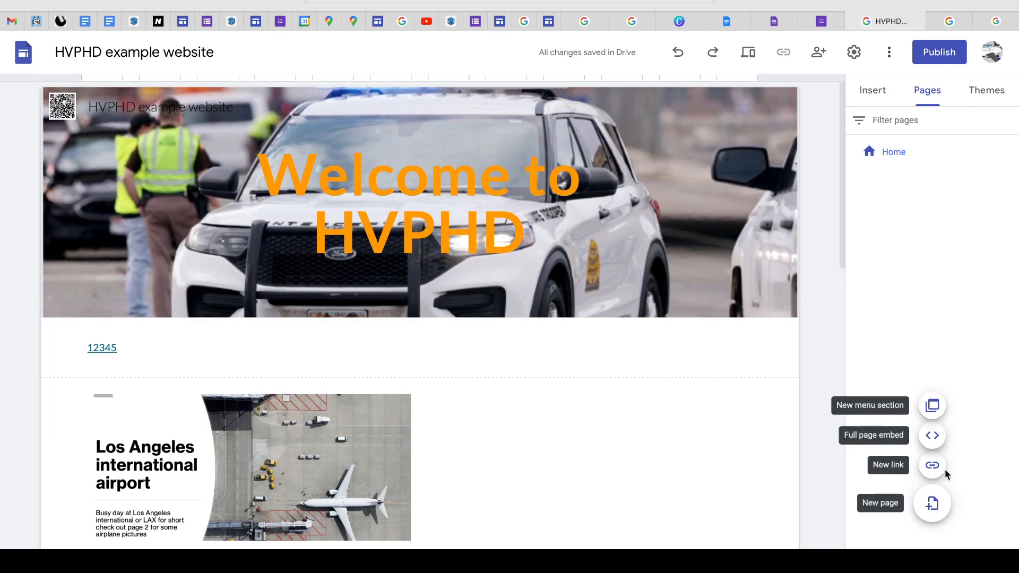
left_click(940, 505)
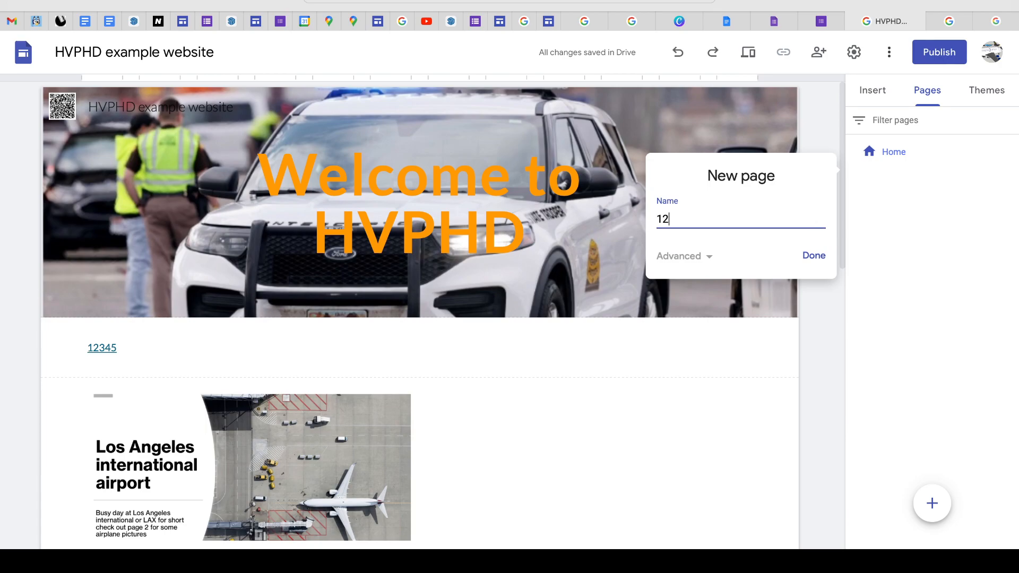
left_click(814, 256)
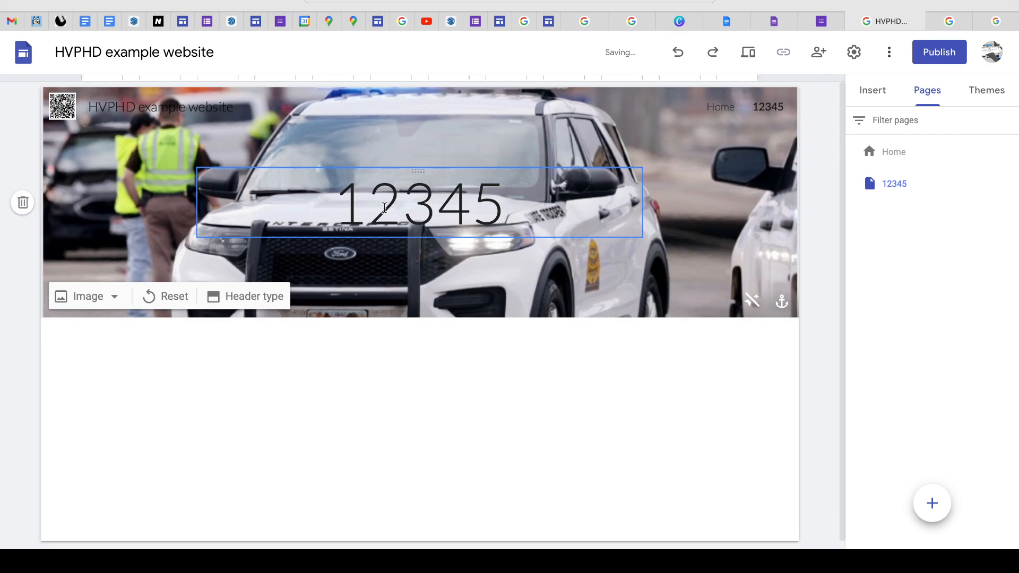
- Look over the new 12345 page and add a footer, leaving its text box empty
scroll(677, 345, "down", 1)
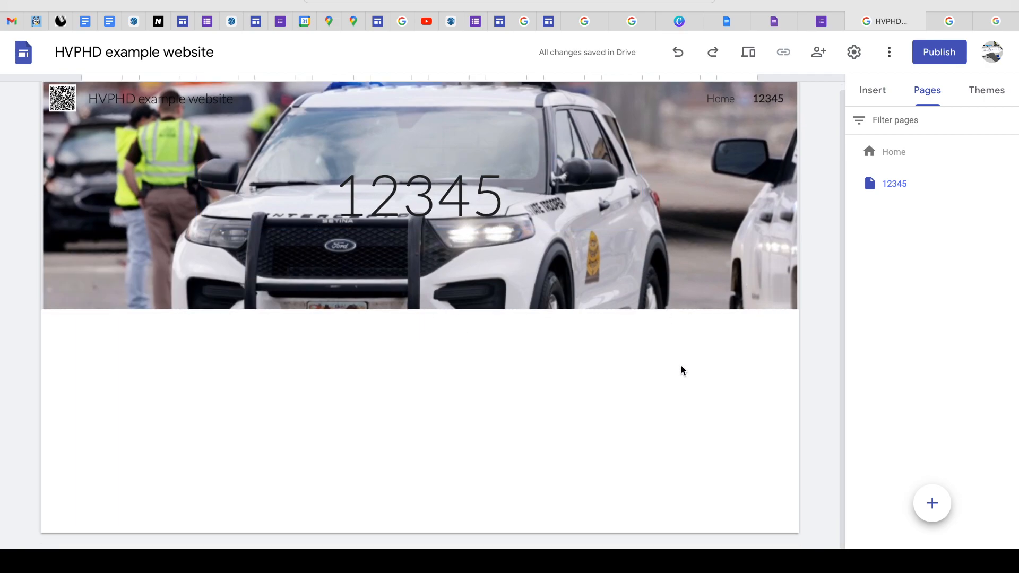
scroll(681, 366, "up", 1)
scroll(509, 355, "down", 1)
scroll(484, 228, "up", 1)
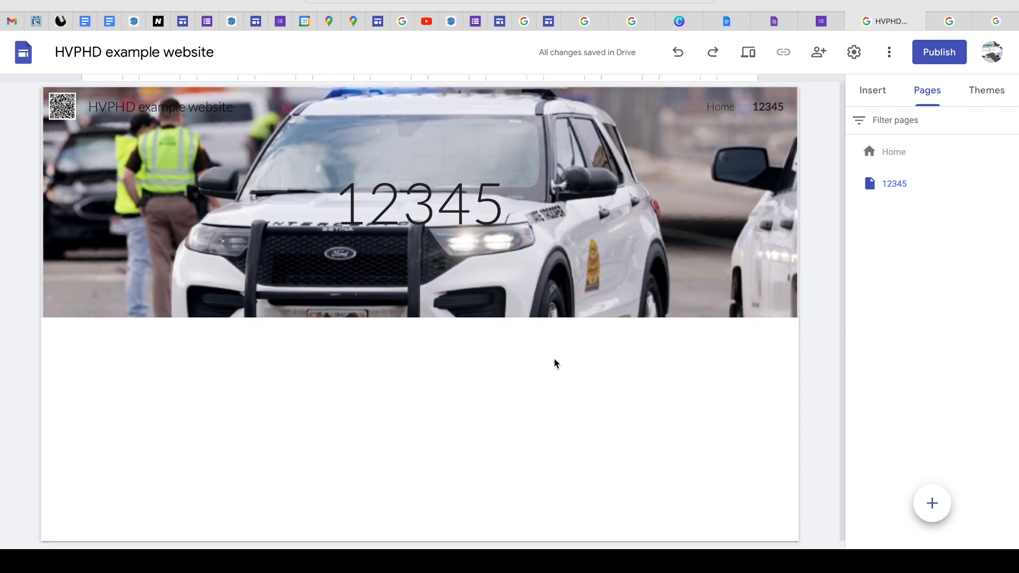
left_click(419, 538)
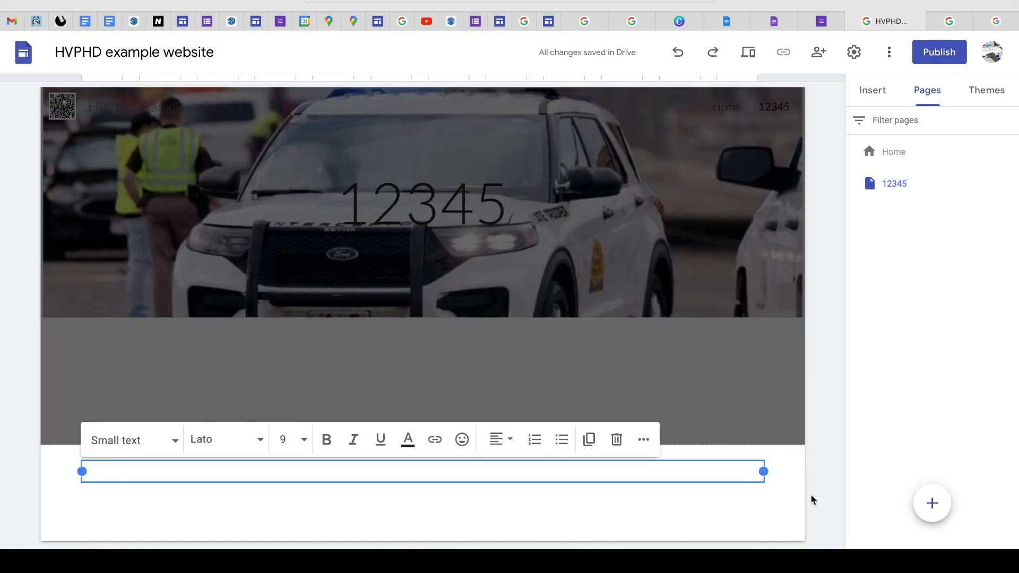
left_click(802, 531)
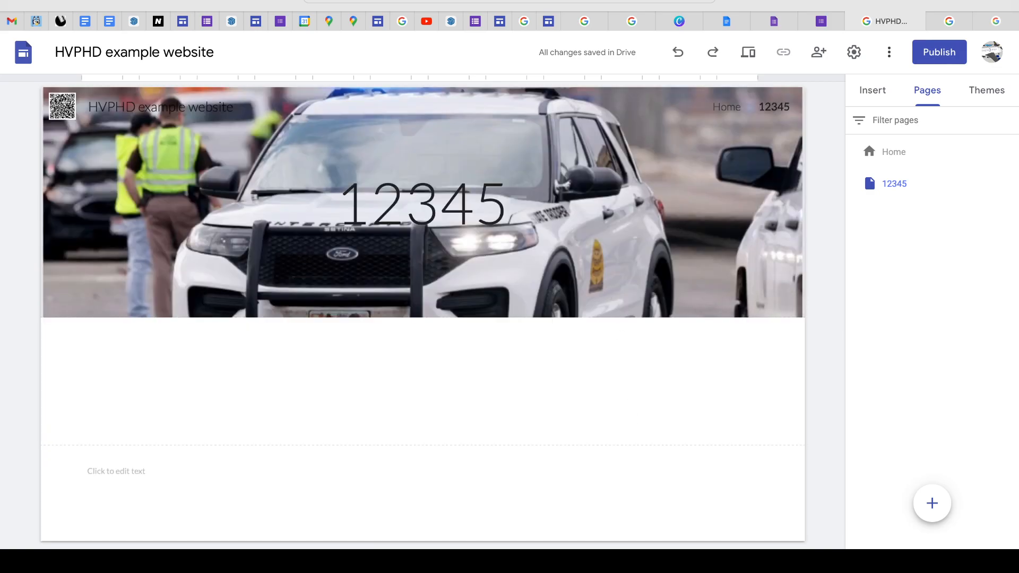